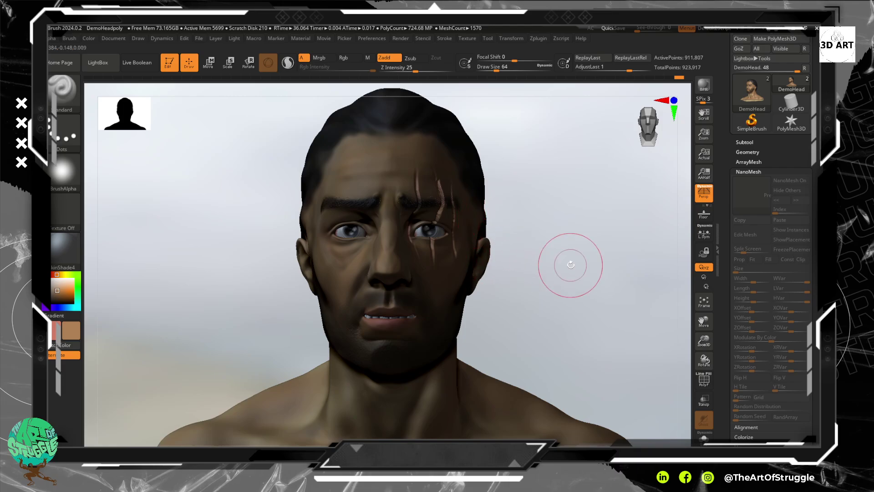
Step: Switch on the first scene light so that it illuminates the head model
{"action": "mouse_move", "coordinate": [567, 264]}
{"action": "left_mouse_down"}
{"action": "mouse_move", "coordinate": [530, 254]}
{"action": "mouse_move", "coordinate": [514, 259]}
{"action": "mouse_move", "coordinate": [572, 243]}
{"action": "mouse_move", "coordinate": [567, 253]}
{"action": "left_mouse_up"}
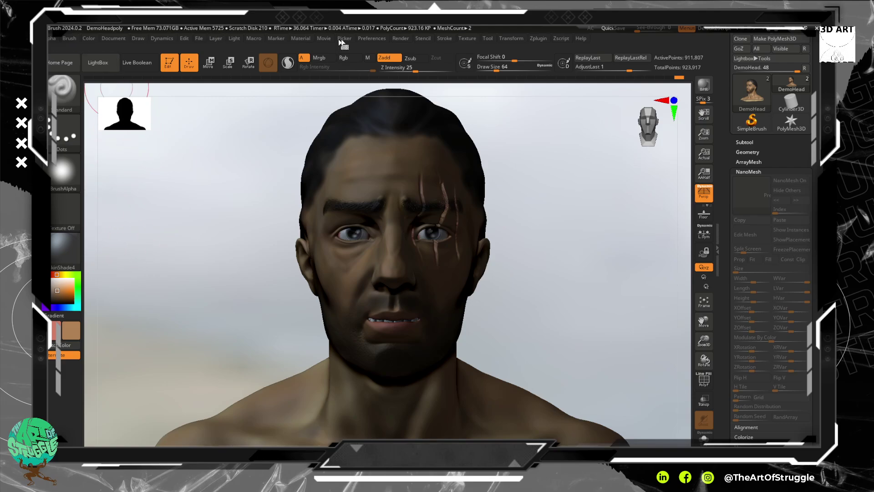
{"action": "left_click", "coordinate": [234, 39]}
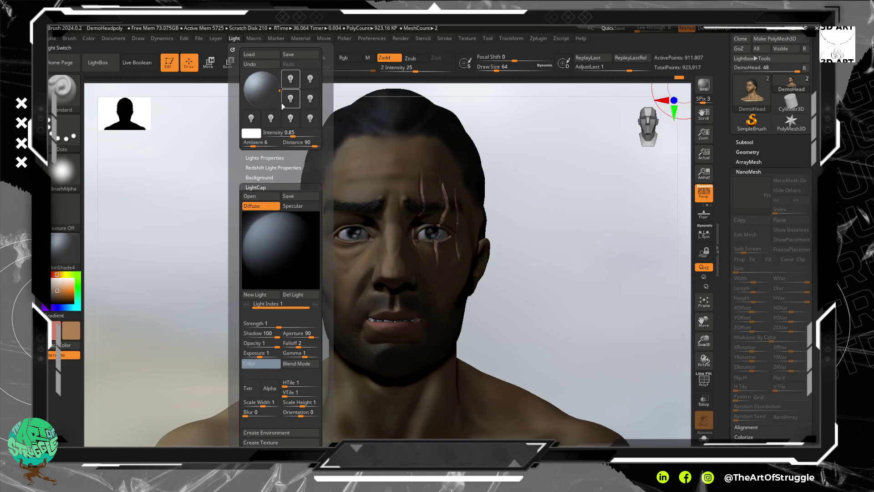
{"action": "left_click", "coordinate": [291, 79]}
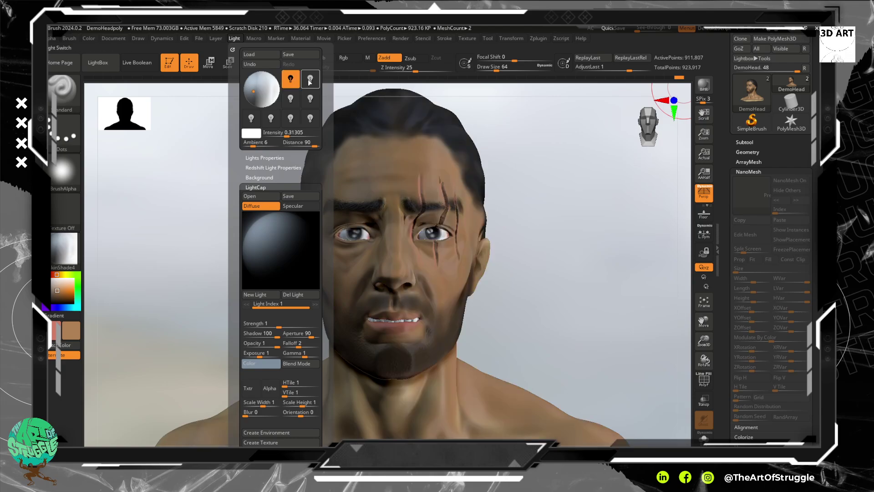
Step: Try the second, third and fourth lights on the head, leaving only the first light switched on
{"action": "left_click", "coordinate": [309, 80]}
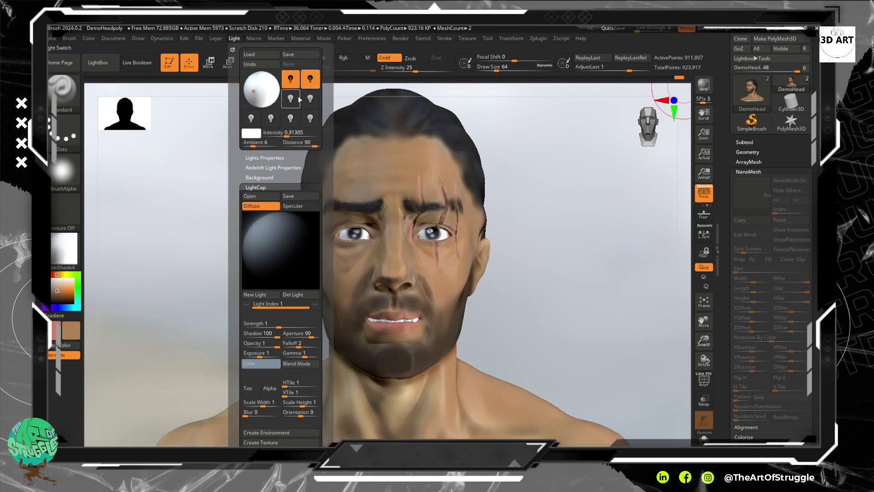
{"action": "left_click", "coordinate": [291, 98]}
{"action": "left_click", "coordinate": [310, 99]}
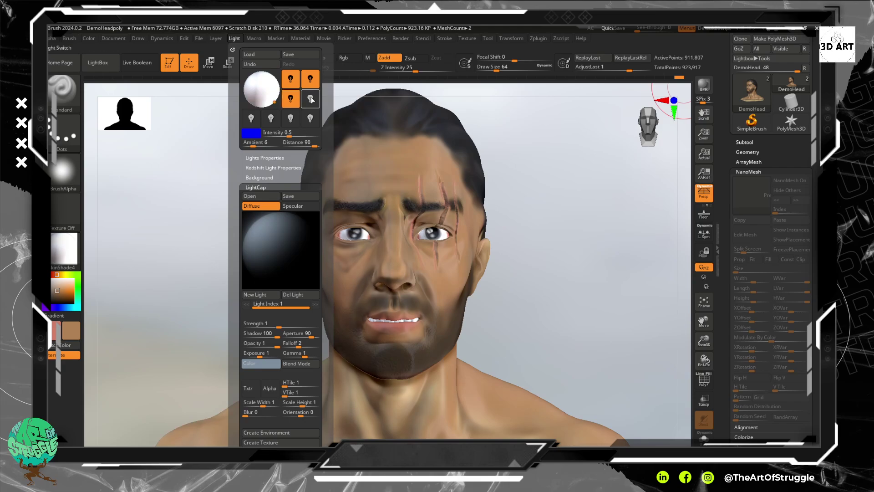
{"action": "double_click", "coordinate": [288, 98]}
{"action": "left_click", "coordinate": [306, 97]}
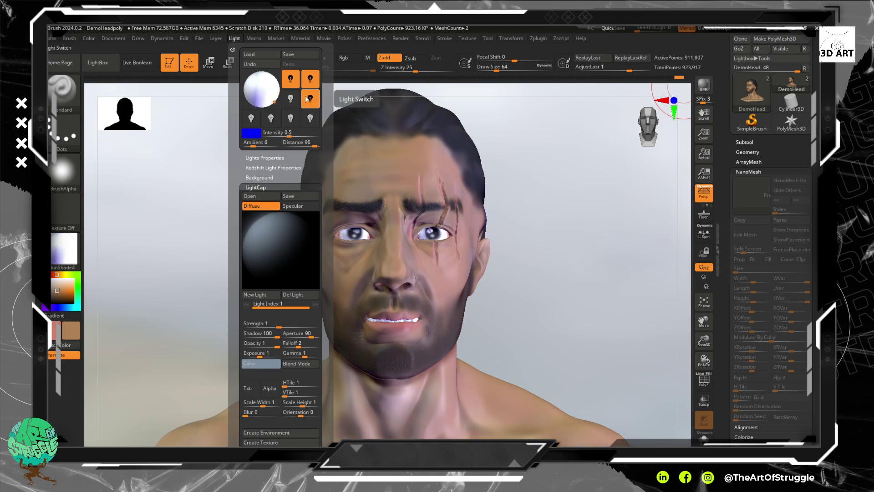
{"action": "left_click", "coordinate": [306, 95]}
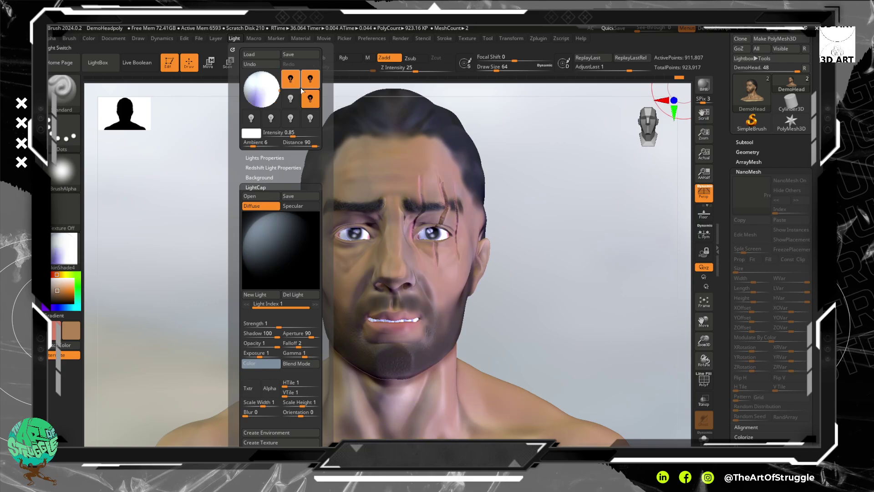
{"action": "left_click", "coordinate": [310, 98]}
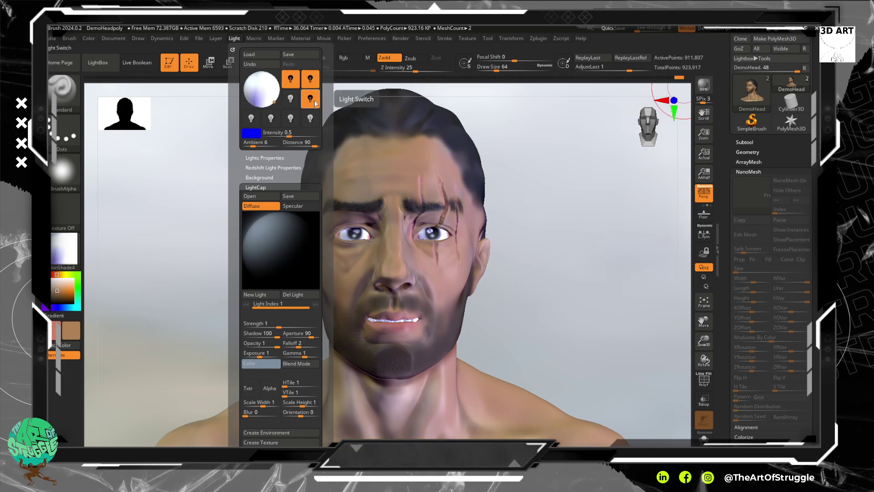
{"action": "left_click", "coordinate": [314, 100]}
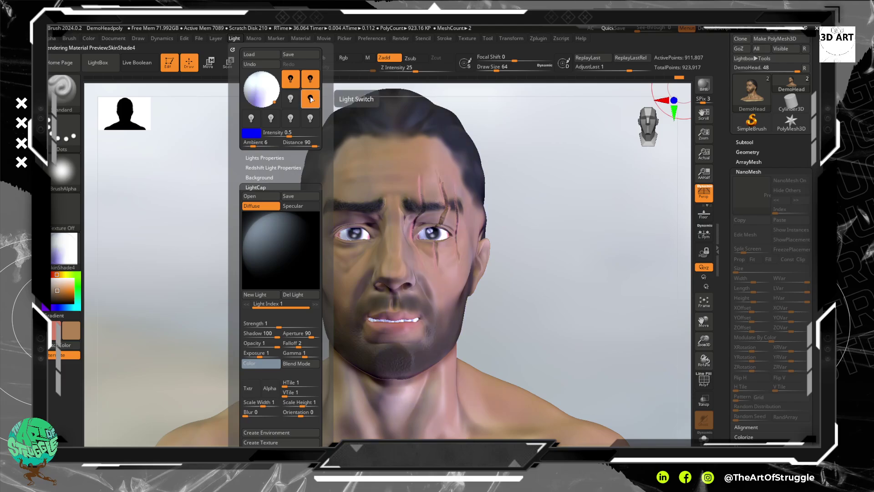
{"action": "left_click", "coordinate": [310, 78]}
{"action": "left_click", "coordinate": [306, 82]}
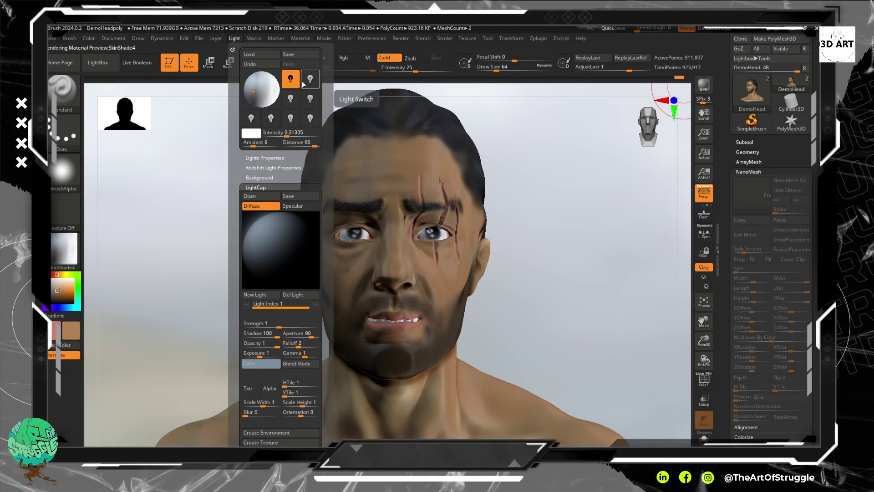
{"action": "left_click", "coordinate": [306, 82]}
{"action": "left_click", "coordinate": [306, 82]}
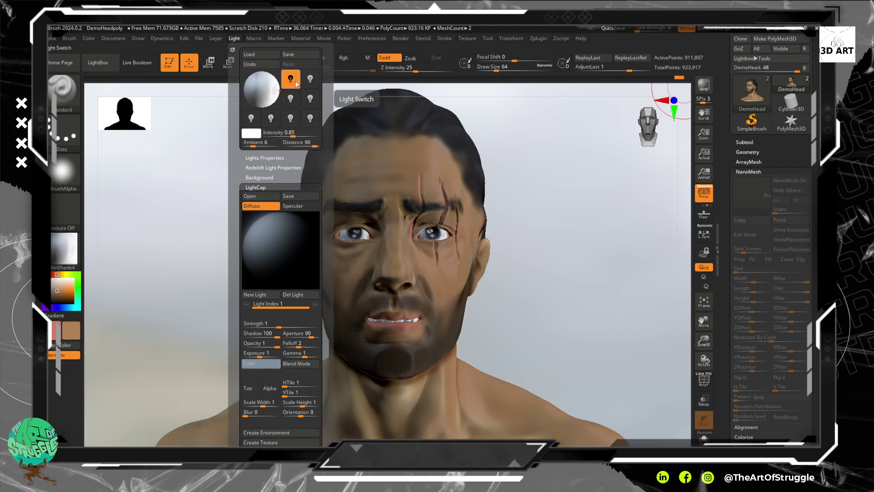
Step: Toggle the first light off and on to compare the head's shading
{"action": "left_click", "coordinate": [291, 79]}
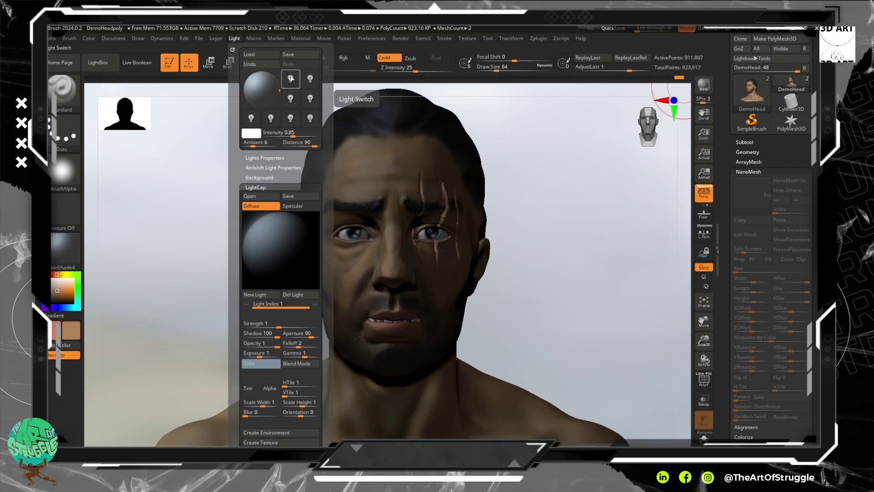
{"action": "left_click", "coordinate": [291, 80]}
{"action": "left_click", "coordinate": [291, 80]}
{"action": "left_click", "coordinate": [290, 82]}
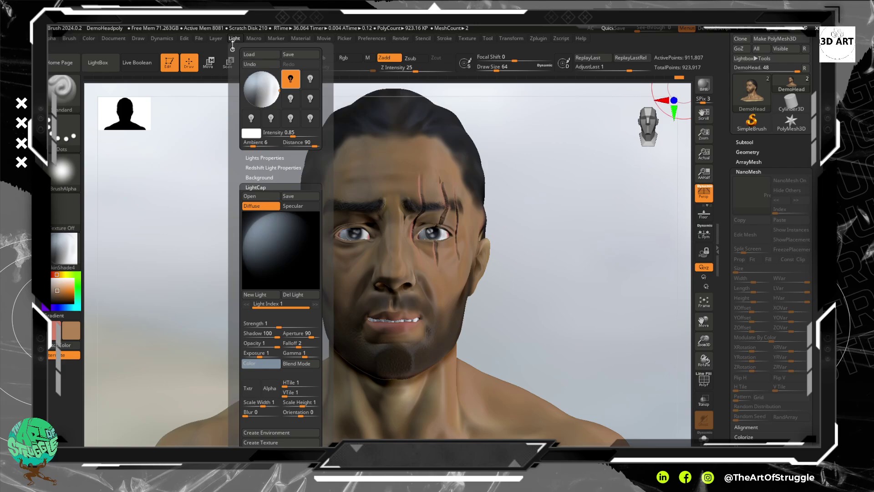
Step: Dock the Light palette in the side tray above the Tool palette and collapse its LightCap section
{"action": "left_click_drag", "start_coordinate": [232, 49], "coordinate": [744, 157]}
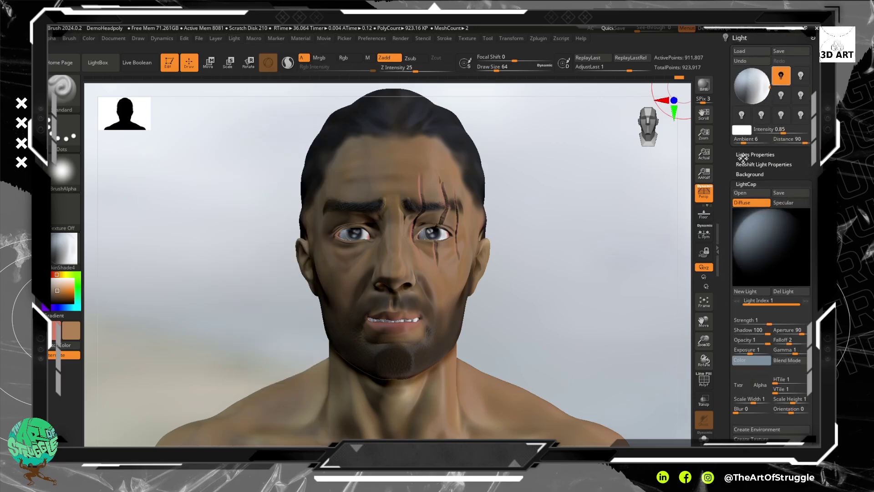
{"action": "left_click_drag", "start_coordinate": [744, 69], "coordinate": [756, 107]}
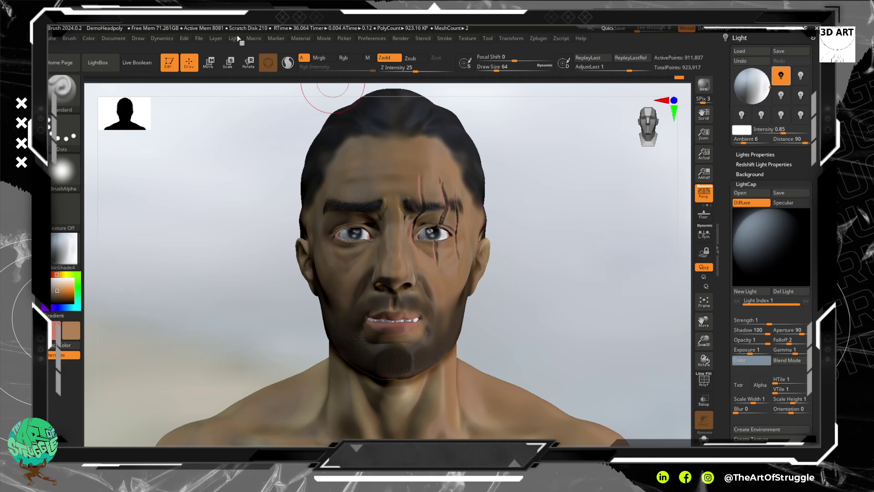
{"action": "left_click", "coordinate": [237, 39]}
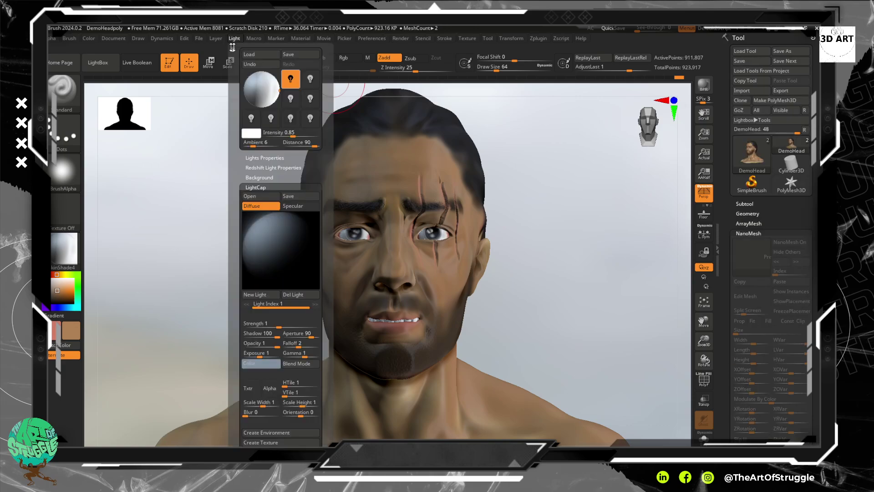
{"action": "left_click_drag", "start_coordinate": [232, 49], "coordinate": [744, 43]}
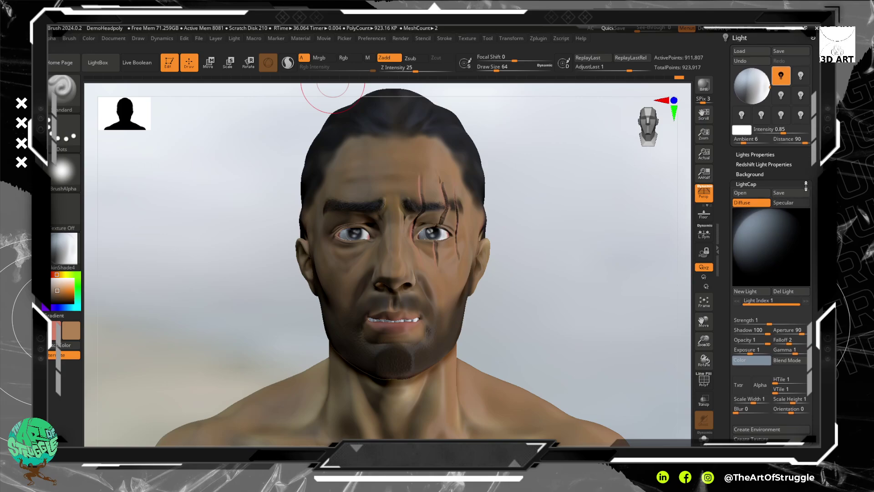
{"action": "left_click", "coordinate": [753, 184]}
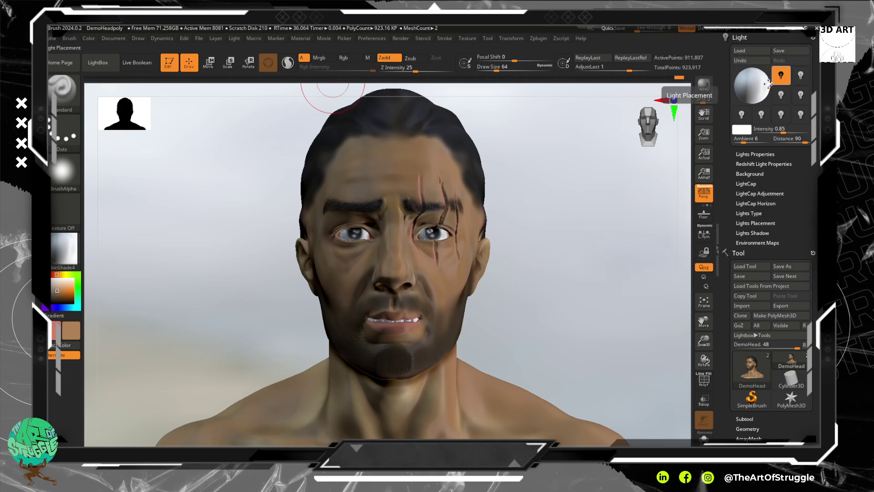
Step: Try the first light nearer the middle of the placement sphere, flipping it between the front and back of the head
{"action": "mouse_move", "coordinate": [769, 85]}
{"action": "left_mouse_down"}
{"action": "mouse_move", "coordinate": [745, 86]}
{"action": "mouse_move", "coordinate": [755, 88]}
{"action": "left_mouse_up"}
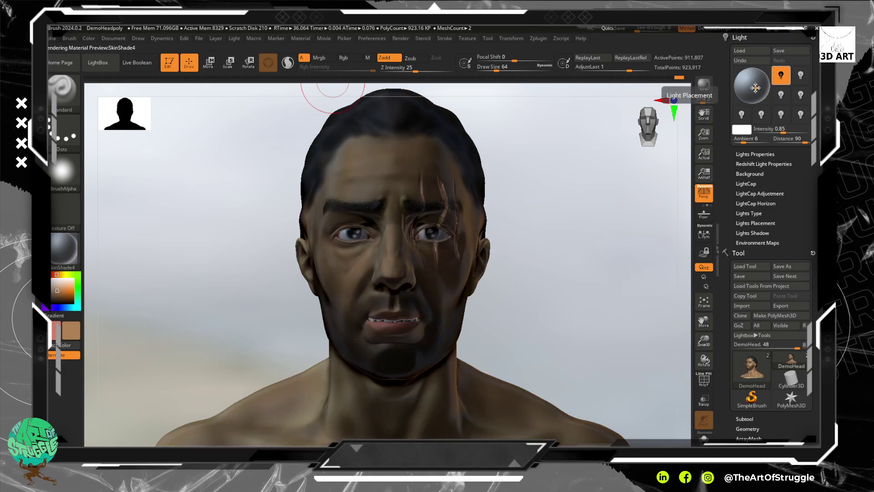
{"action": "left_click", "coordinate": [755, 88]}
{"action": "left_click", "coordinate": [756, 88]}
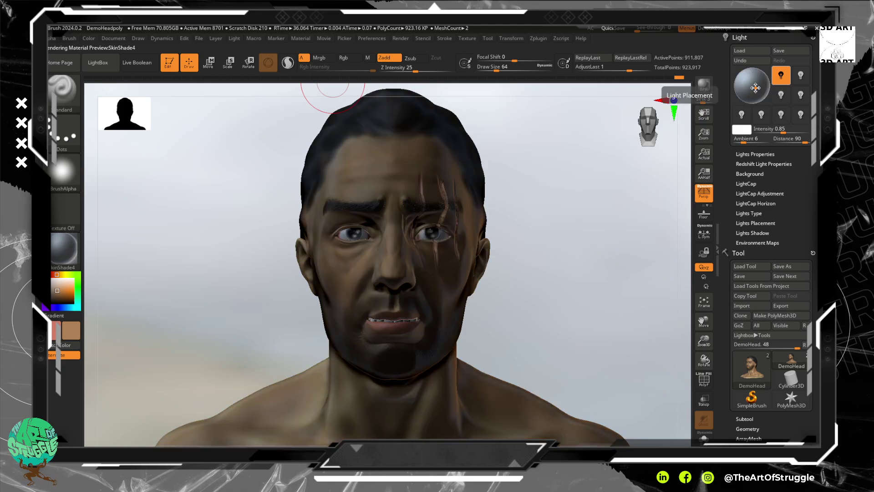
{"action": "left_click", "coordinate": [755, 88]}
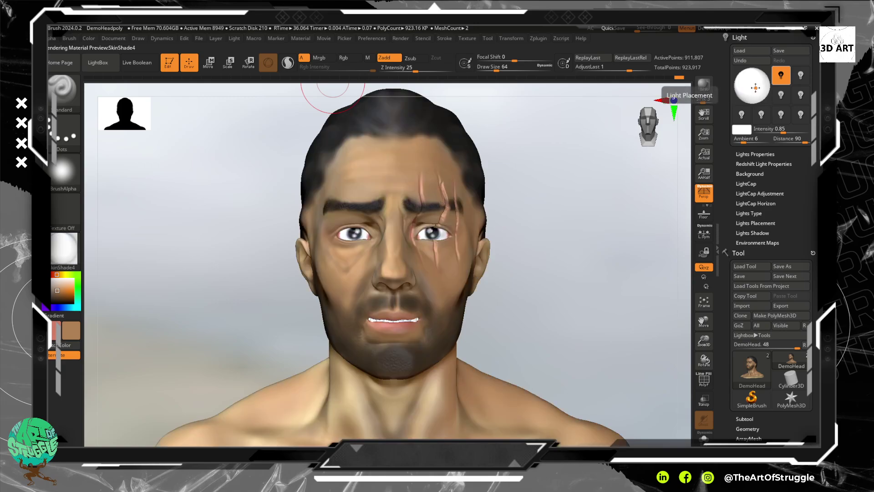
{"action": "left_click", "coordinate": [756, 88]}
{"action": "left_click", "coordinate": [755, 87]}
{"action": "left_click", "coordinate": [755, 88]}
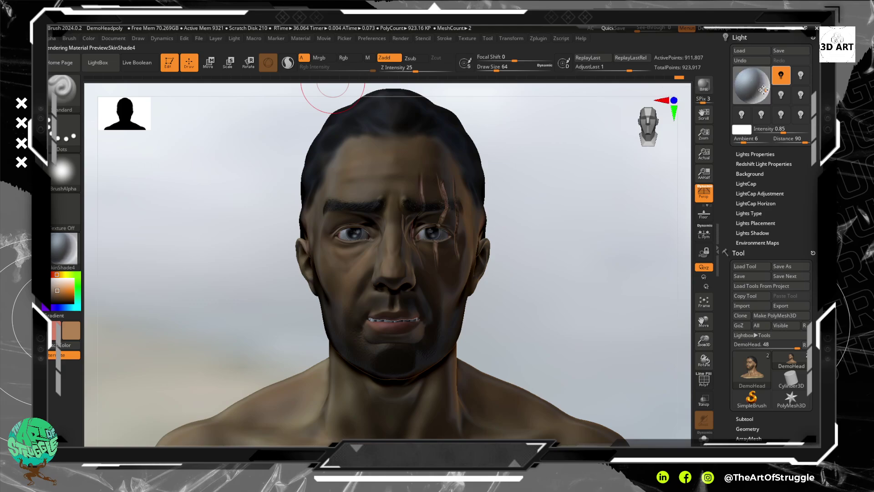
{"action": "left_click", "coordinate": [764, 90]}
Step: Sweep the first light across the placement sphere and settle it in front of the head, slightly above centre on the scarred side
{"action": "mouse_move", "coordinate": [763, 89]}
{"action": "left_mouse_down"}
{"action": "mouse_move", "coordinate": [763, 82]}
{"action": "mouse_move", "coordinate": [749, 92]}
{"action": "mouse_move", "coordinate": [744, 84]}
{"action": "left_mouse_up"}
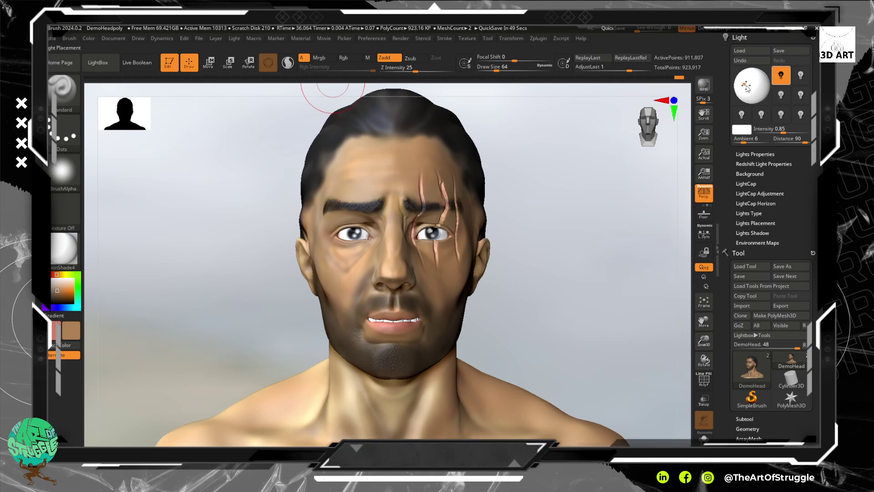
{"action": "left_click_drag", "start_coordinate": [747, 86], "coordinate": [767, 84]}
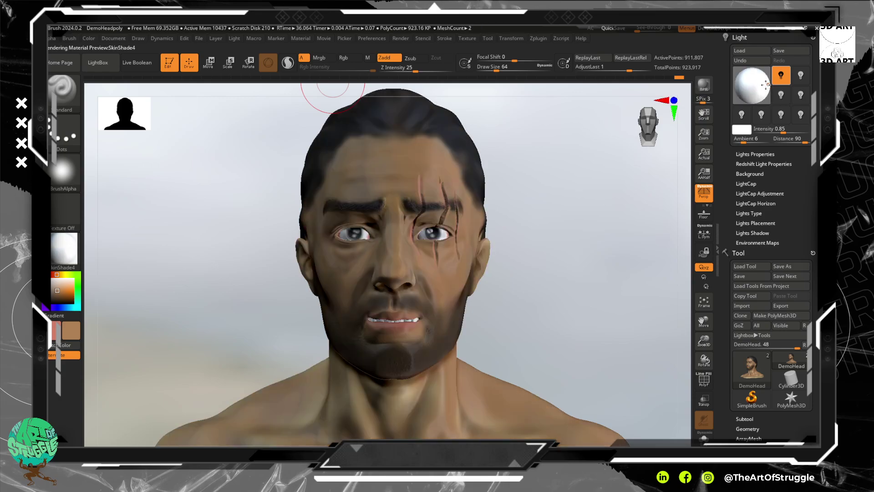
{"action": "left_click", "coordinate": [765, 84]}
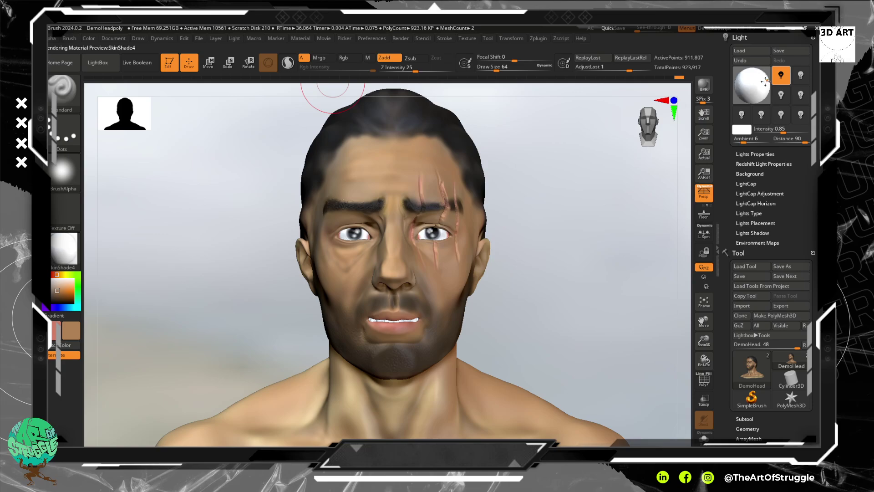
{"action": "left_click_drag", "start_coordinate": [765, 81], "coordinate": [765, 83]}
{"action": "left_click", "coordinate": [766, 83]}
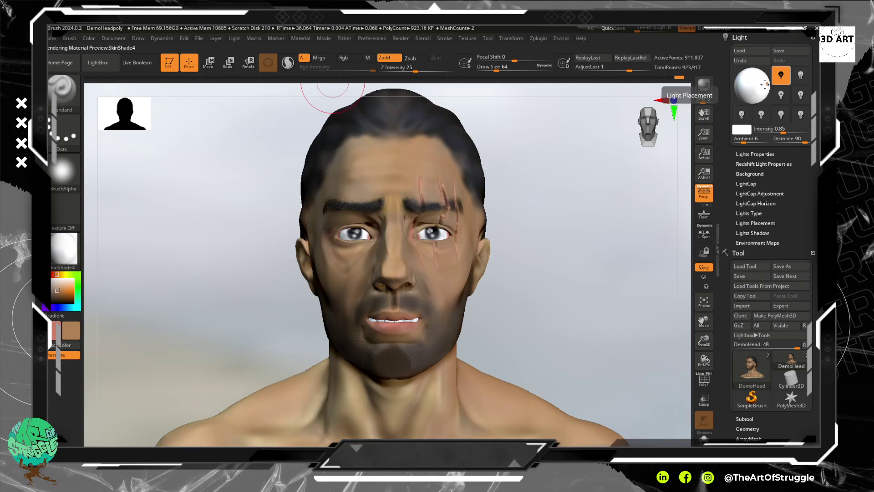
{"action": "left_click", "coordinate": [765, 84]}
{"action": "left_click_drag", "start_coordinate": [765, 84], "coordinate": [762, 85]}
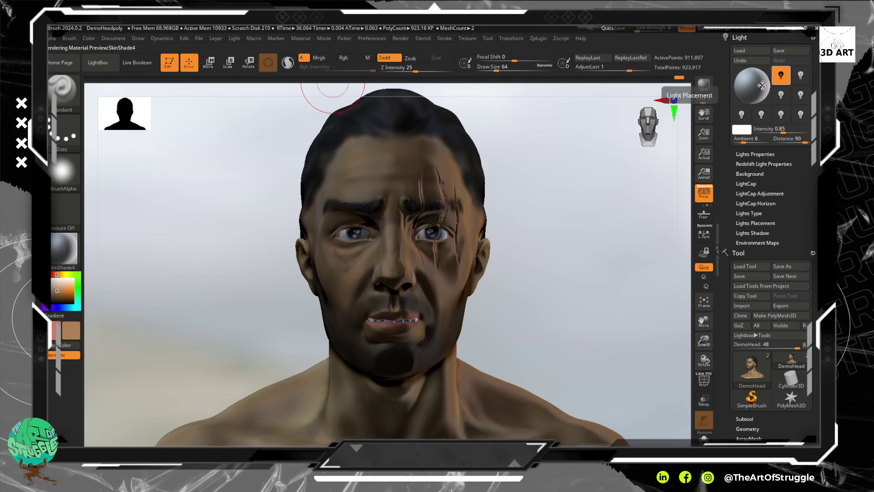
{"action": "left_click", "coordinate": [762, 84]}
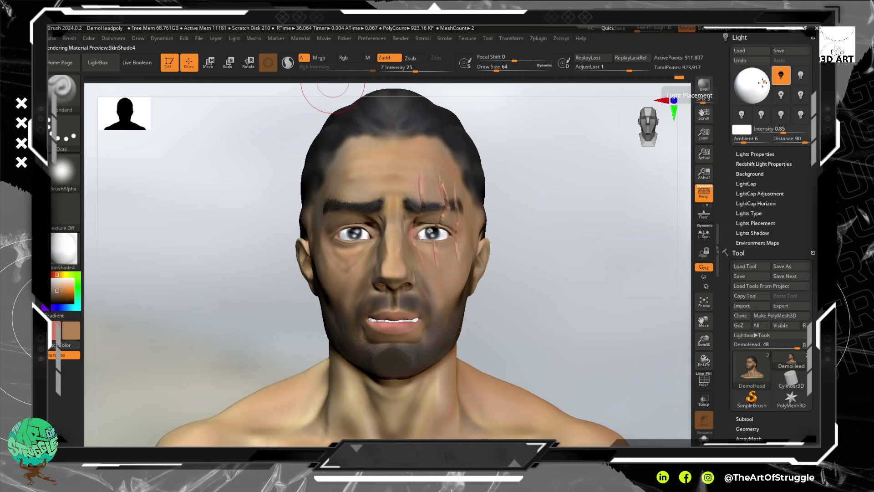
{"action": "left_click", "coordinate": [762, 82]}
{"action": "left_click", "coordinate": [763, 82]}
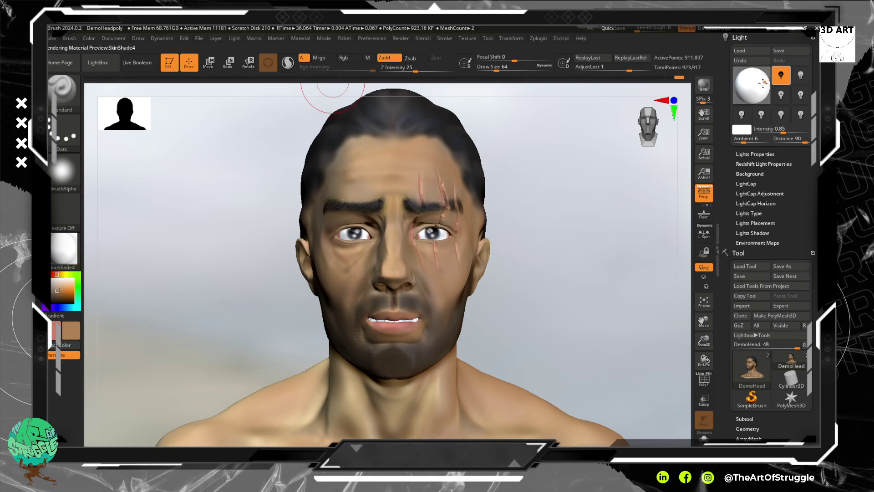
{"action": "left_click", "coordinate": [763, 83]}
{"action": "left_click", "coordinate": [763, 81]}
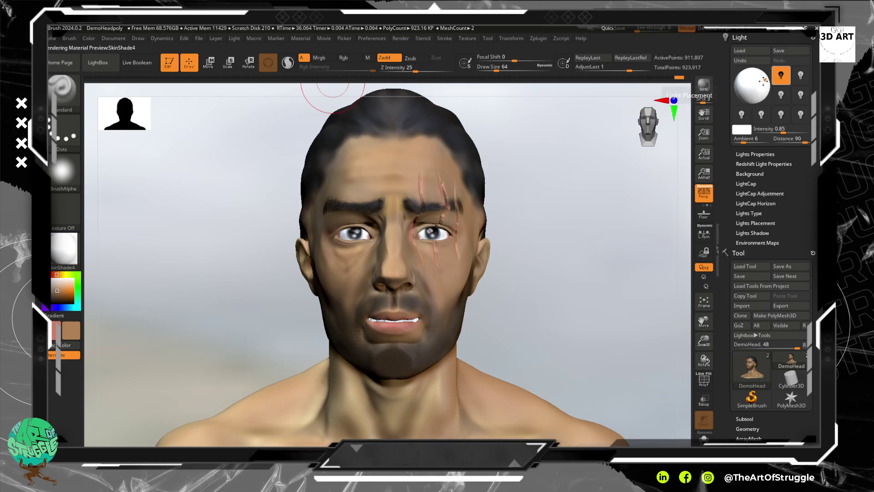
{"action": "left_click_drag", "start_coordinate": [764, 81], "coordinate": [764, 83]}
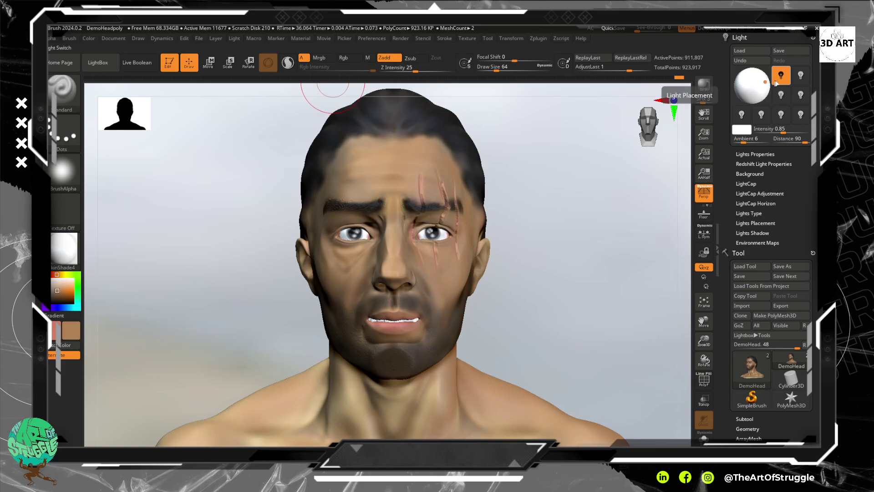
Step: Add the second light as a weak fill opposite the first one, with its intensity set to 0.03664
{"action": "left_click", "coordinate": [801, 77]}
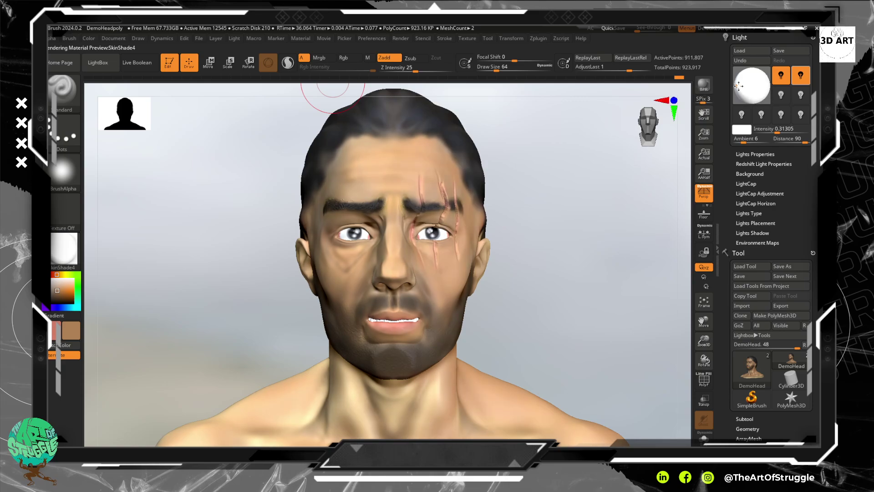
{"action": "left_click", "coordinate": [739, 86]}
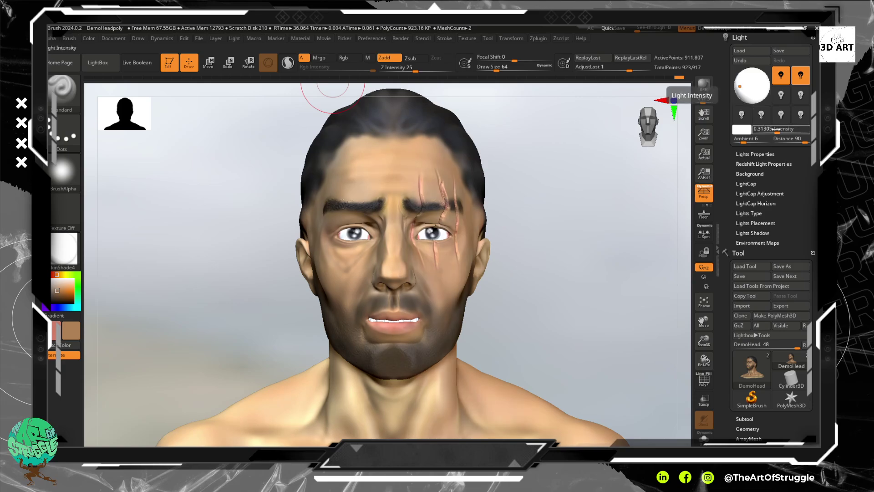
{"action": "left_click_drag", "start_coordinate": [776, 128], "coordinate": [768, 131]}
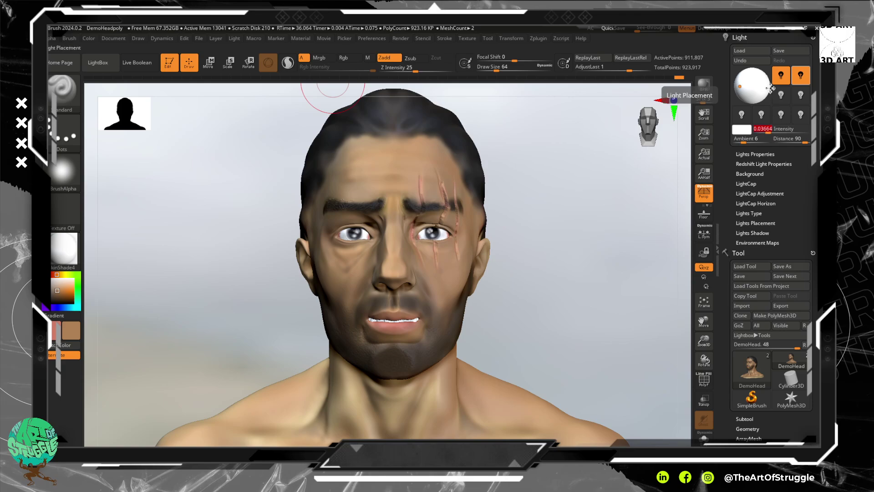
{"action": "left_click", "coordinate": [743, 86]}
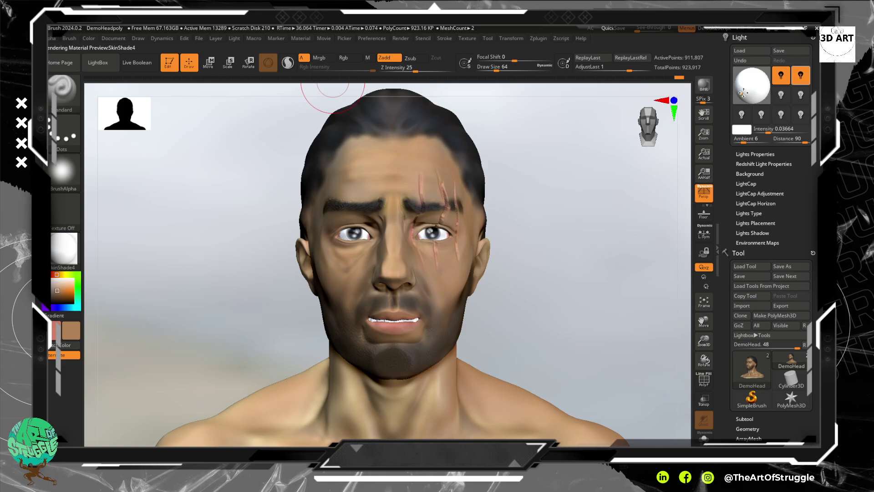
Step: Switch on the third light, raise its intensity to 0.58625 and colour it pinkish red
{"action": "left_click", "coordinate": [781, 94]}
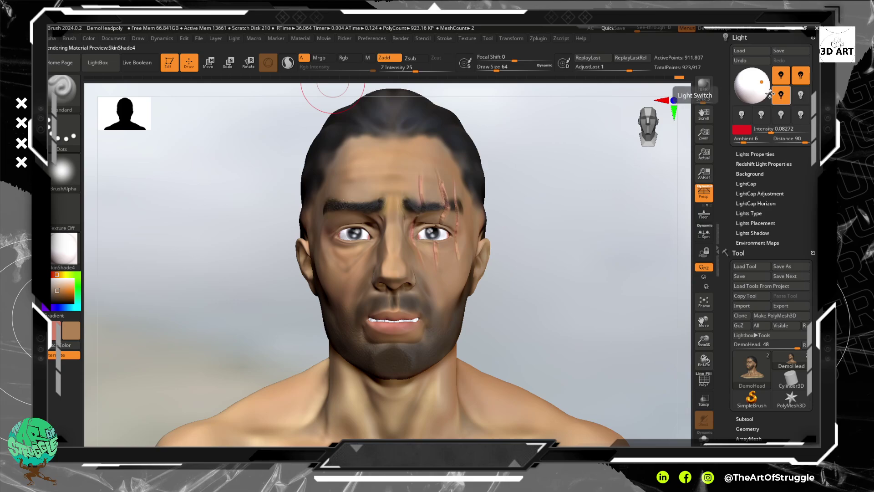
{"action": "left_click", "coordinate": [754, 87]}
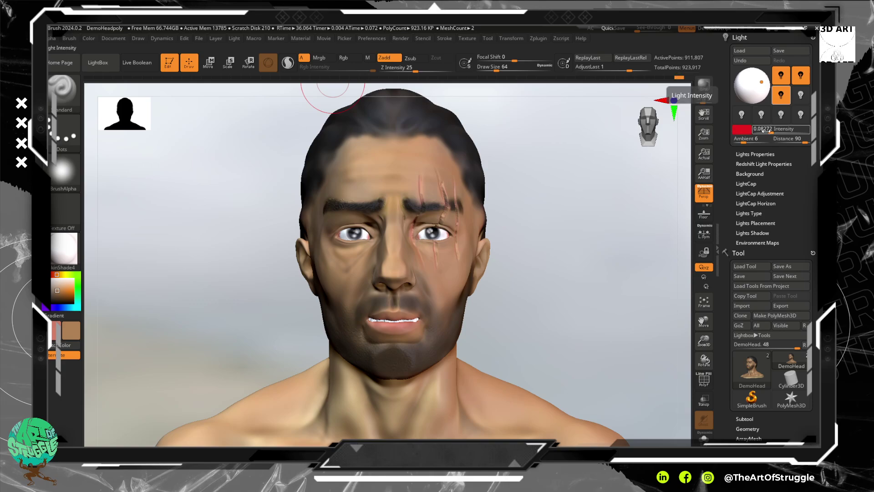
{"action": "left_click", "coordinate": [742, 131]}
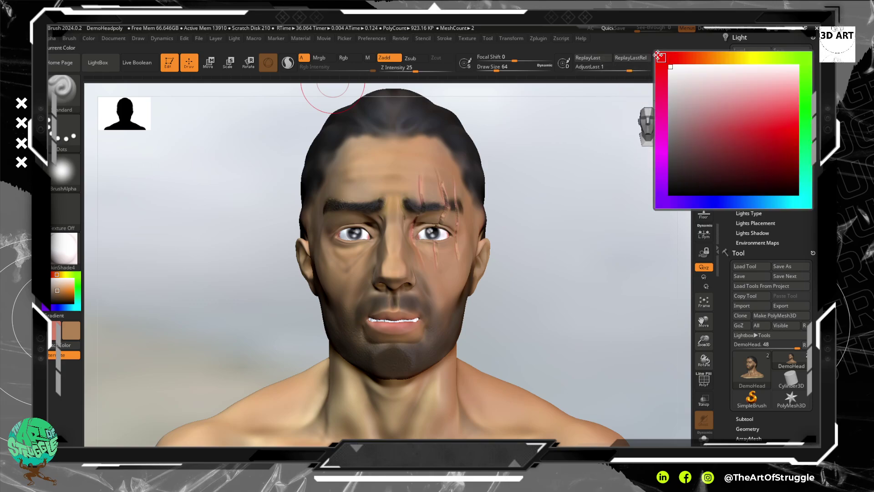
{"action": "left_click", "coordinate": [764, 130]}
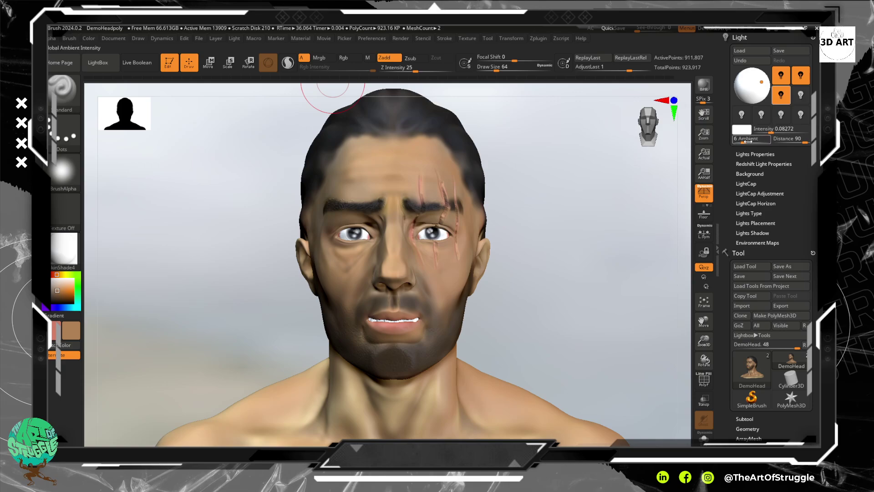
{"action": "left_click_drag", "start_coordinate": [773, 130], "coordinate": [780, 129]}
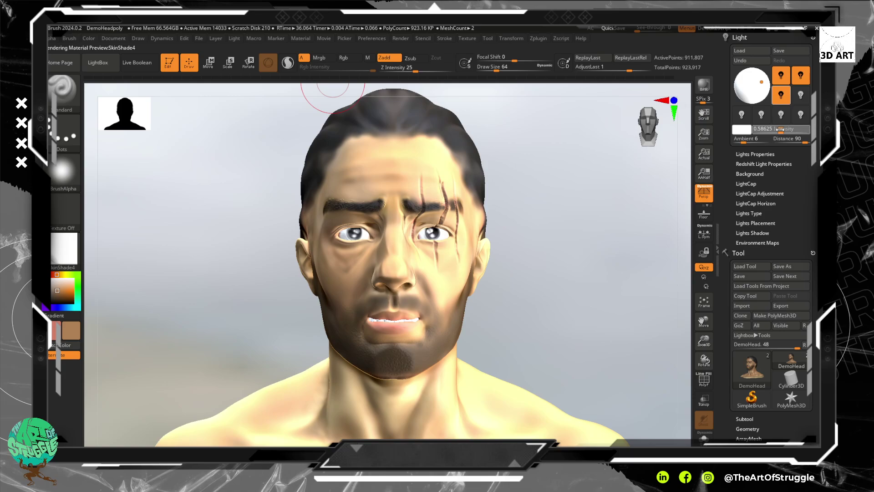
{"action": "left_click", "coordinate": [741, 129]}
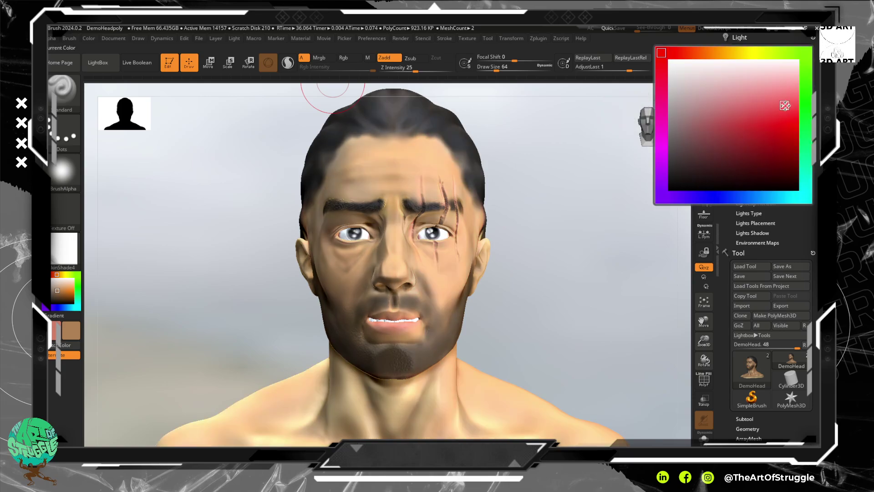
{"action": "left_click", "coordinate": [785, 105]}
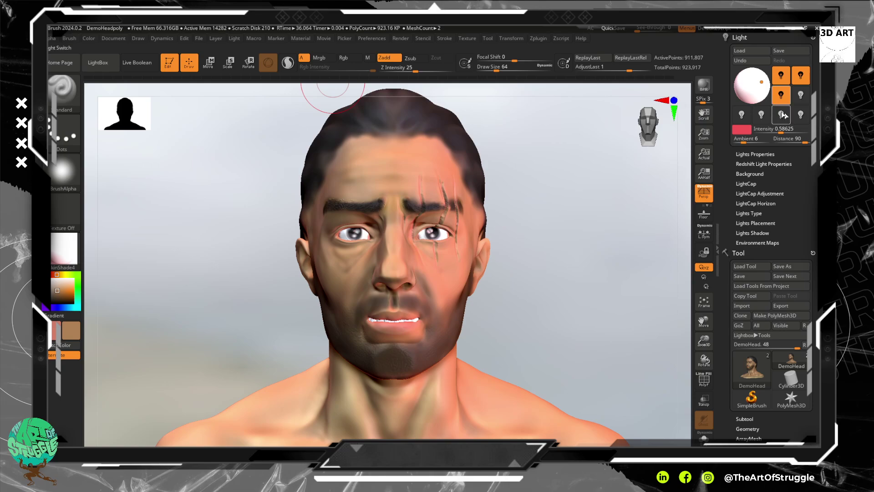
Step: Try the red third light at several spots on the placement sphere, from the scarred side across to the unscarred side
{"action": "left_click_drag", "start_coordinate": [760, 85], "coordinate": [750, 85]}
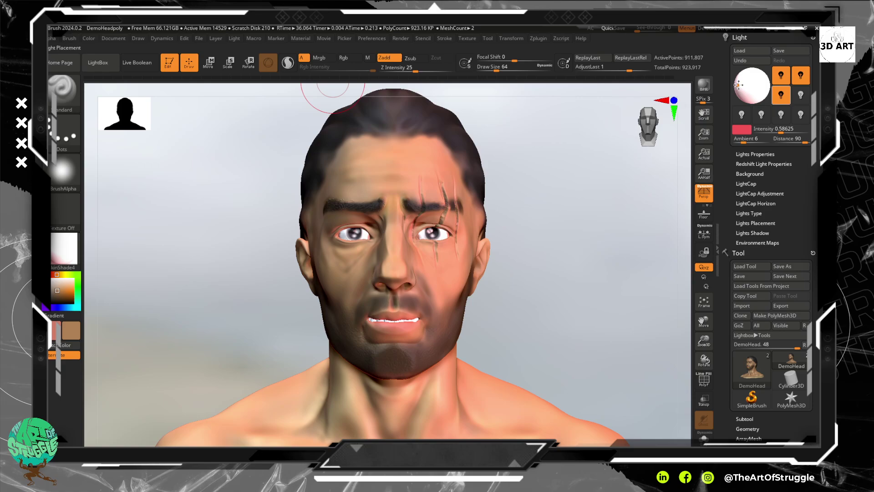
{"action": "left_click_drag", "start_coordinate": [740, 85], "coordinate": [737, 85]}
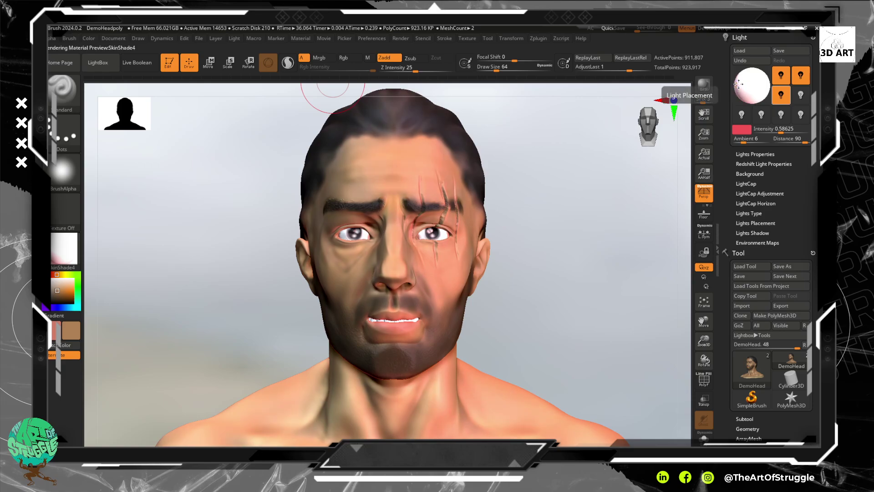
{"action": "left_click_drag", "start_coordinate": [741, 94], "coordinate": [746, 83]}
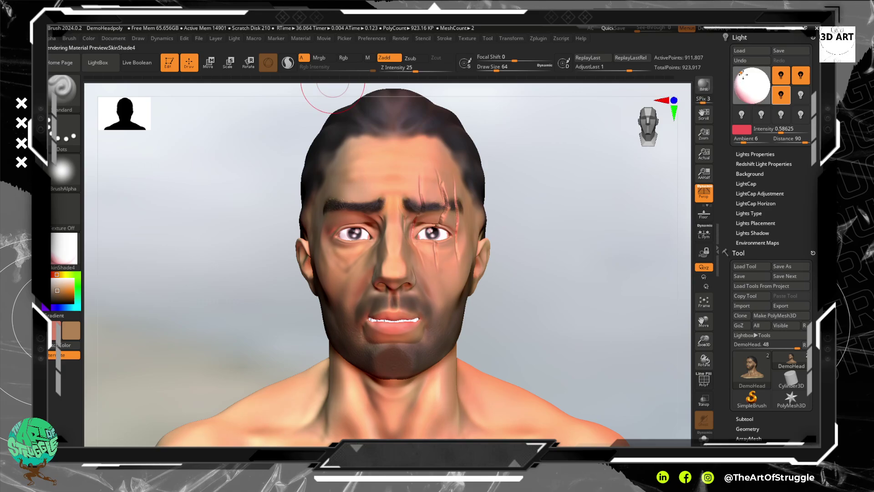
{"action": "left_click_drag", "start_coordinate": [743, 76], "coordinate": [743, 77]}
{"action": "left_click_drag", "start_coordinate": [743, 82], "coordinate": [746, 95]}
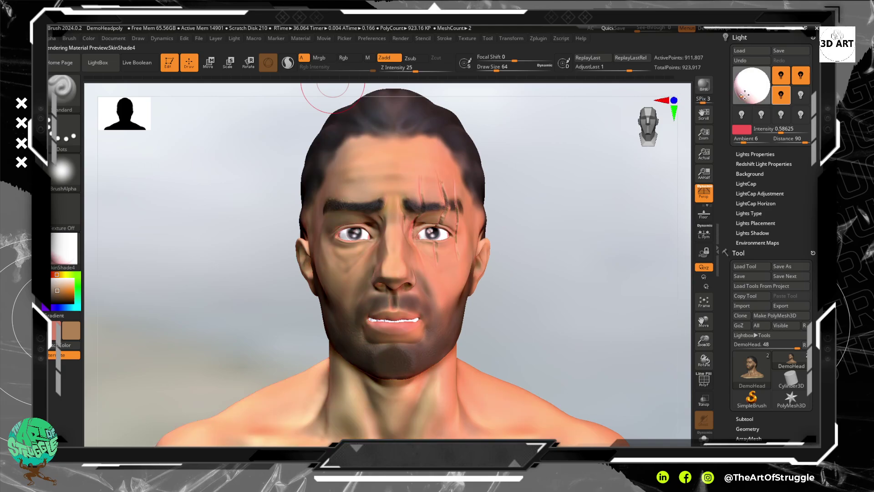
Step: Reselect the red third light and try it at the lower edge of the placement sphere on the unscarred side
{"action": "left_click", "coordinate": [782, 96]}
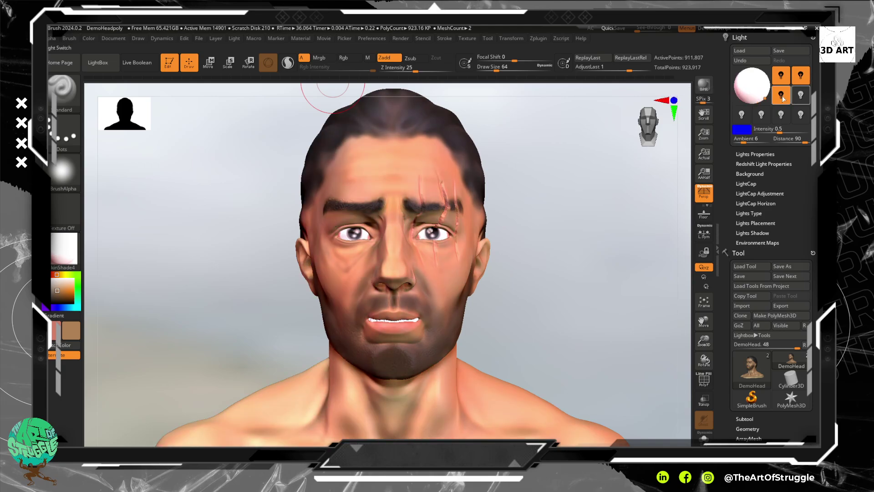
{"action": "left_click", "coordinate": [778, 98]}
{"action": "mouse_move", "coordinate": [760, 93]}
{"action": "left_mouse_down"}
{"action": "mouse_move", "coordinate": [749, 96]}
{"action": "mouse_move", "coordinate": [759, 100]}
{"action": "left_mouse_up"}
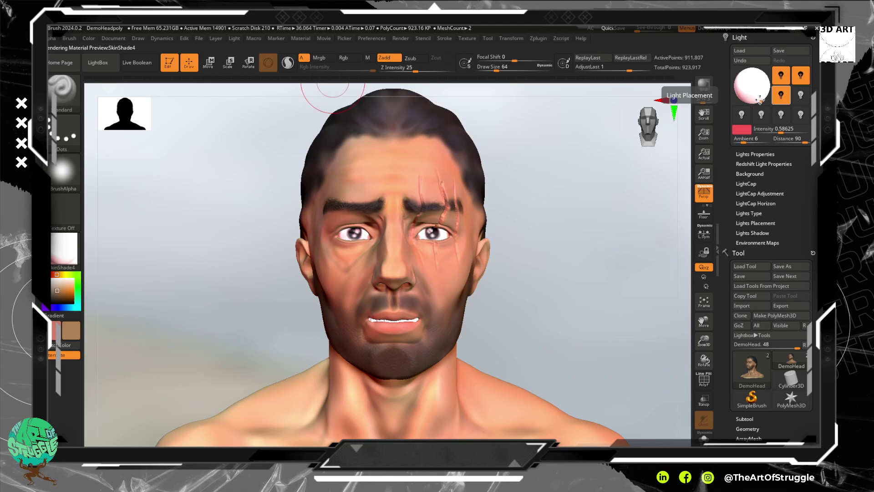
{"action": "mouse_move", "coordinate": [760, 99]}
{"action": "left_mouse_down"}
{"action": "mouse_move", "coordinate": [752, 83]}
{"action": "mouse_move", "coordinate": [768, 96]}
{"action": "mouse_move", "coordinate": [728, 98]}
{"action": "left_mouse_up"}
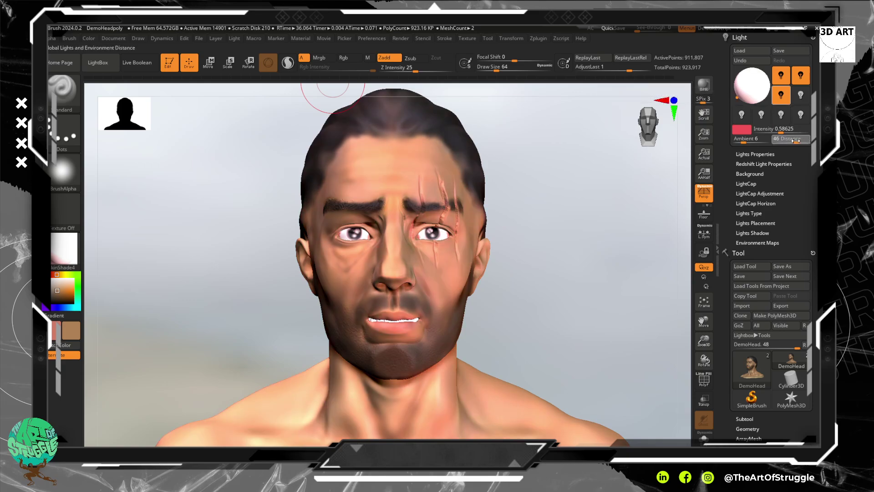
Step: Set the global light distance to 16 and the ambient intensity to 11
{"action": "left_click_drag", "start_coordinate": [806, 141], "coordinate": [774, 142]}
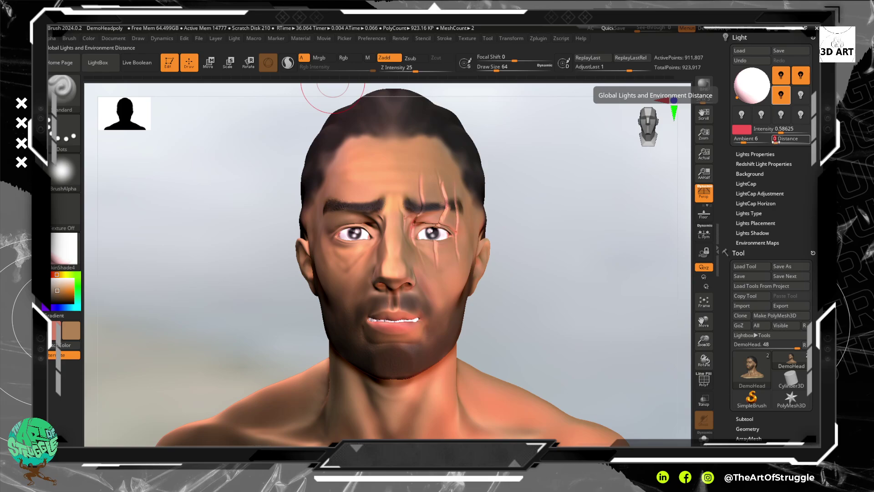
{"action": "left_click", "coordinate": [788, 141]}
{"action": "left_click", "coordinate": [739, 141]}
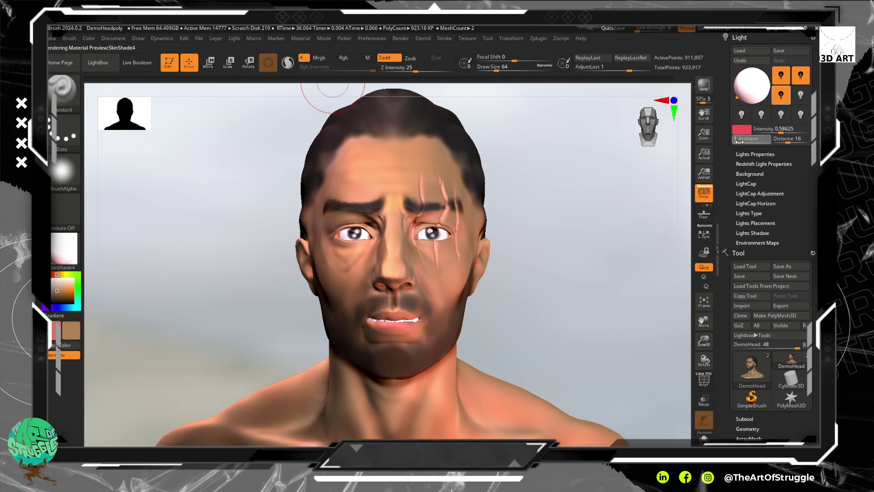
{"action": "left_click_drag", "start_coordinate": [740, 142], "coordinate": [748, 141]}
{"action": "left_click_drag", "start_coordinate": [747, 142], "coordinate": [744, 142]}
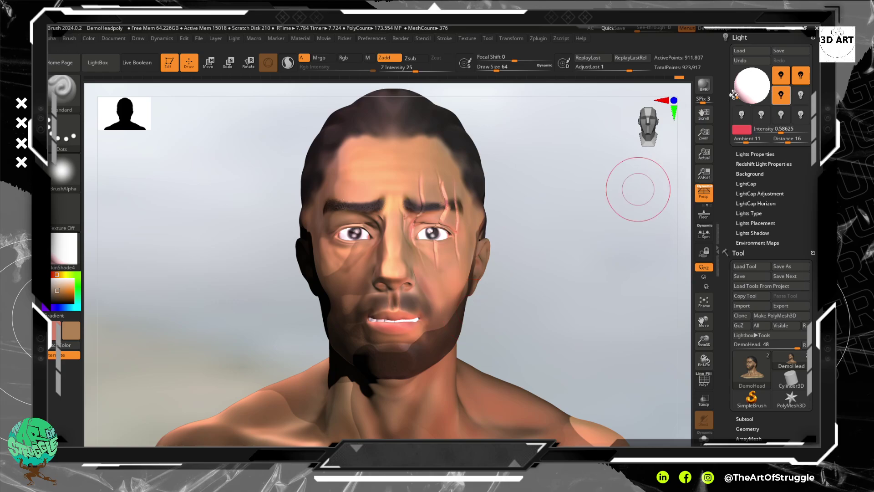
Step: Place the red light low and near the centre of the head, and reduce the second light's intensity to 0.00929
{"action": "left_click_drag", "start_coordinate": [733, 95], "coordinate": [754, 93]}
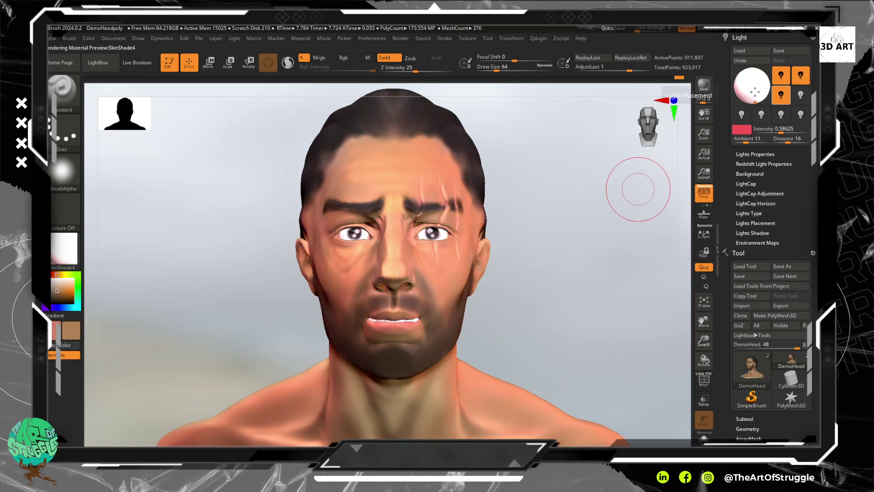
{"action": "left_click", "coordinate": [800, 77]}
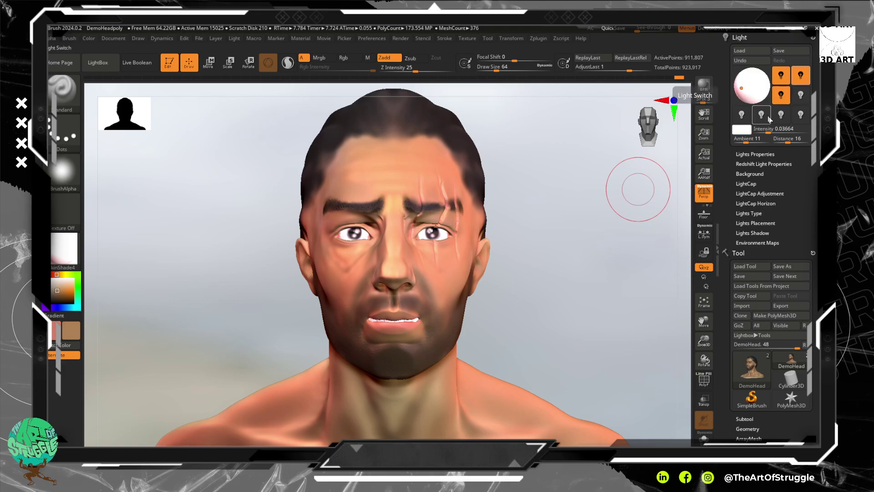
{"action": "left_click_drag", "start_coordinate": [767, 129], "coordinate": [773, 133]}
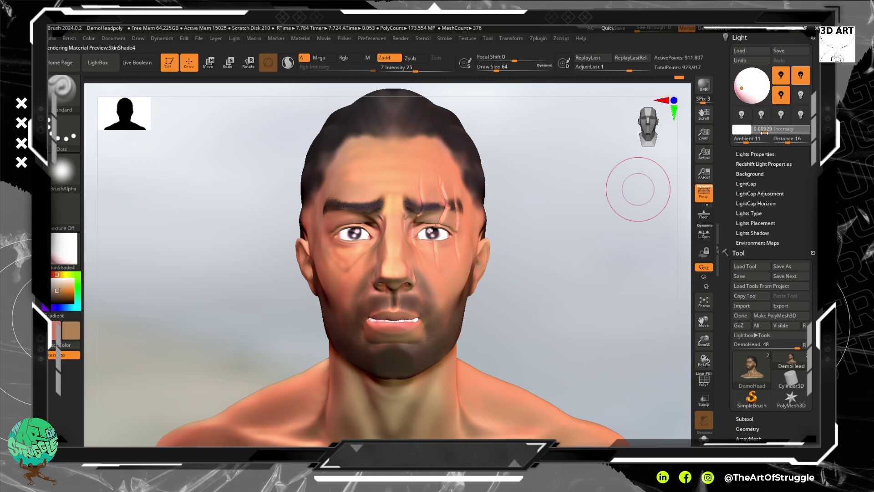
Step: Lower the first light's intensity to 0.36305 and shift it slightly down the scarred side of the placement sphere
{"action": "left_click", "coordinate": [782, 77]}
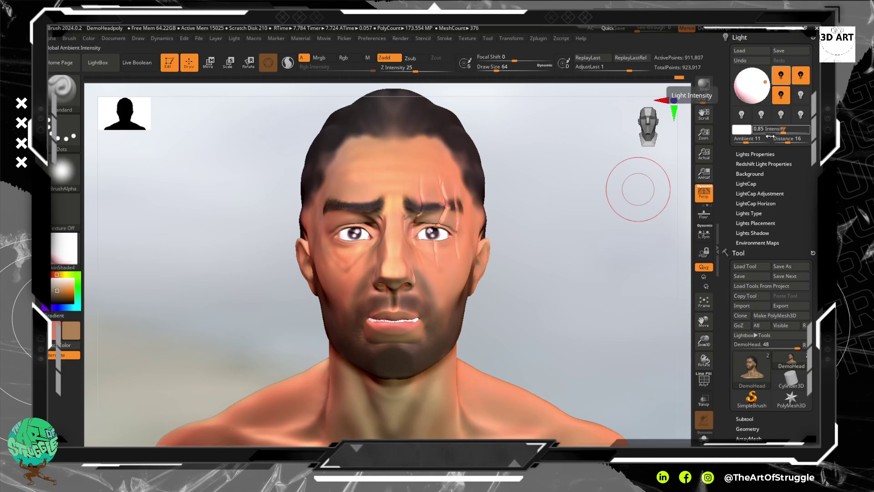
{"action": "left_click_drag", "start_coordinate": [769, 136], "coordinate": [765, 130]}
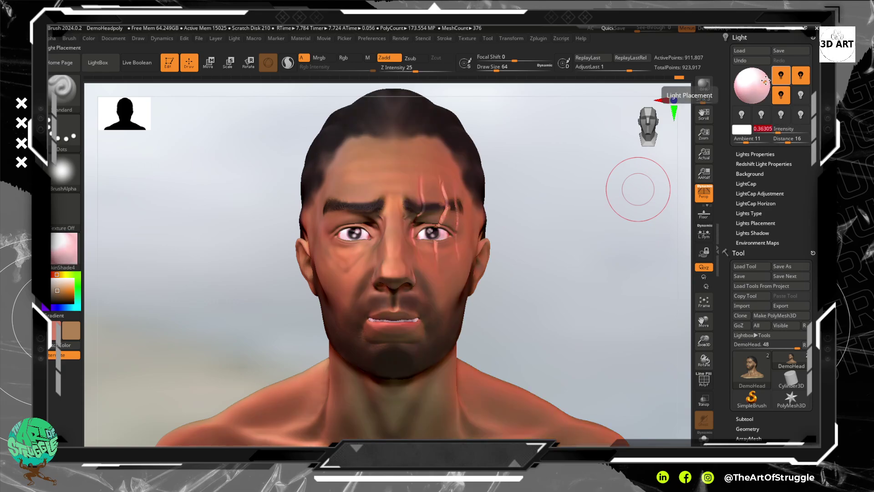
{"action": "mouse_move", "coordinate": [763, 84]}
{"action": "left_mouse_down"}
{"action": "mouse_move", "coordinate": [752, 82]}
{"action": "mouse_move", "coordinate": [766, 89]}
{"action": "left_mouse_up"}
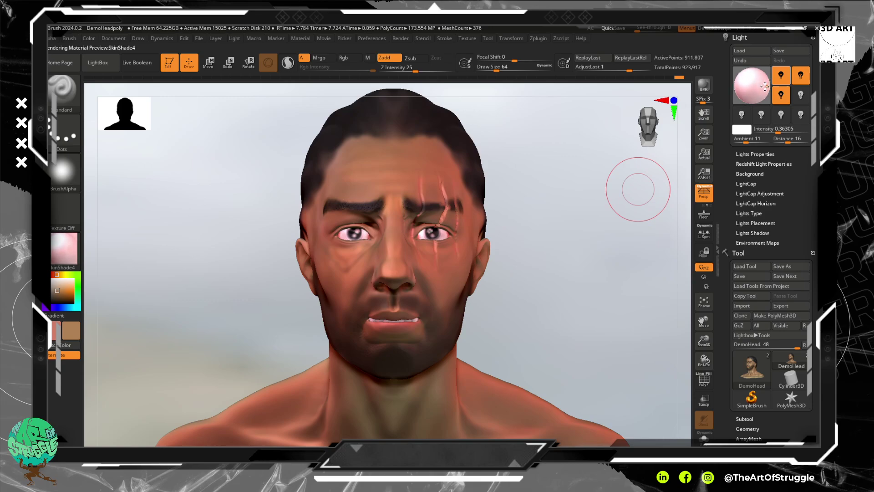
Step: Switch off the first light and the red third light to isolate the second light
{"action": "left_click", "coordinate": [796, 78]}
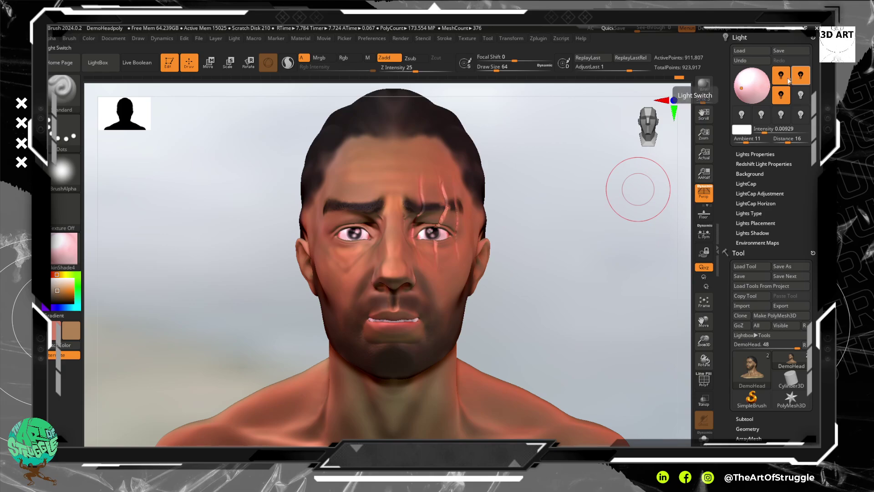
{"action": "left_click", "coordinate": [788, 81]}
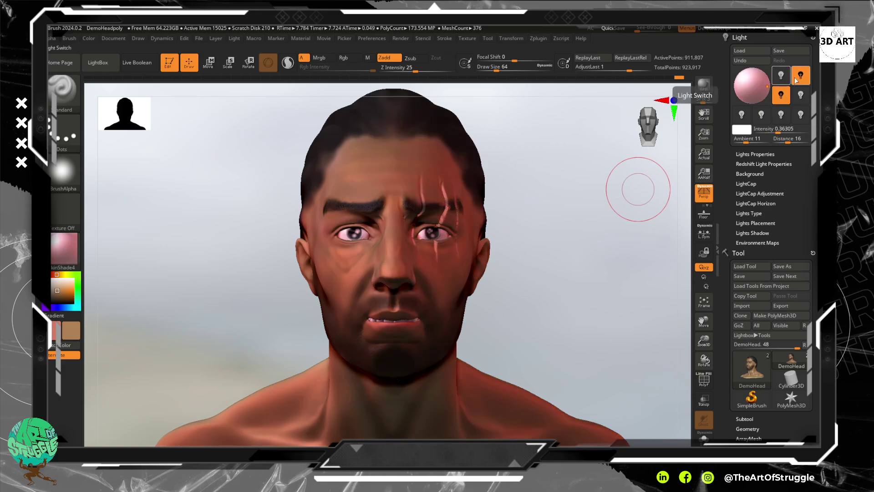
{"action": "left_click", "coordinate": [797, 75]}
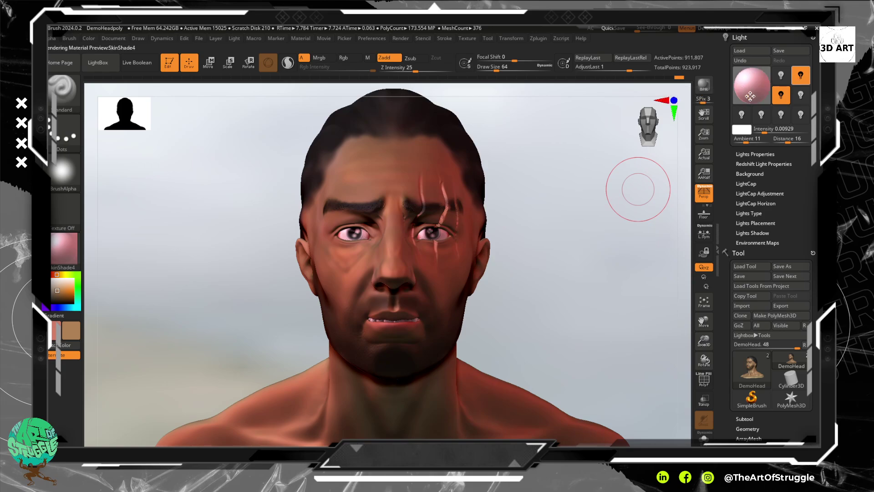
{"action": "left_click", "coordinate": [773, 96]}
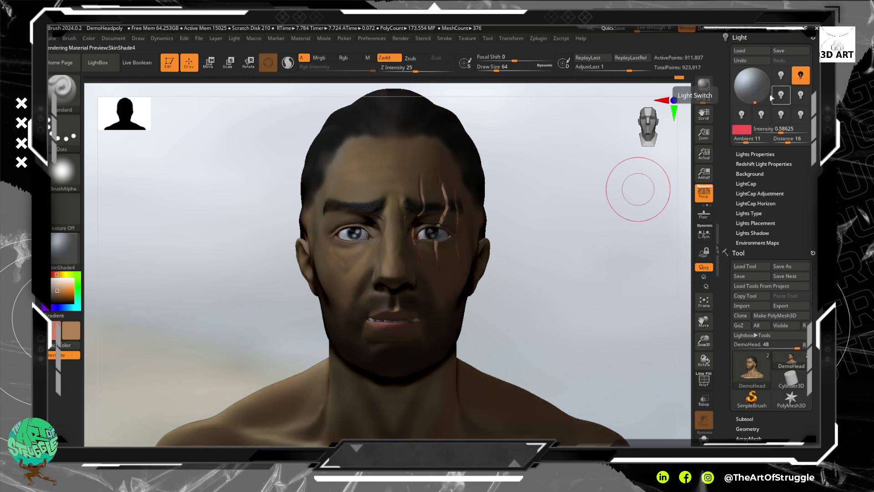
Step: Reposition the second light above centre on the unscarred side and raise its intensity to 0.66563
{"action": "left_click", "coordinate": [798, 76]}
{"action": "mouse_move", "coordinate": [756, 98]}
{"action": "left_mouse_down"}
{"action": "mouse_move", "coordinate": [745, 92]}
{"action": "mouse_move", "coordinate": [759, 91]}
{"action": "mouse_move", "coordinate": [746, 90]}
{"action": "mouse_move", "coordinate": [751, 80]}
{"action": "mouse_move", "coordinate": [742, 91]}
{"action": "mouse_move", "coordinate": [753, 90]}
{"action": "left_mouse_up"}
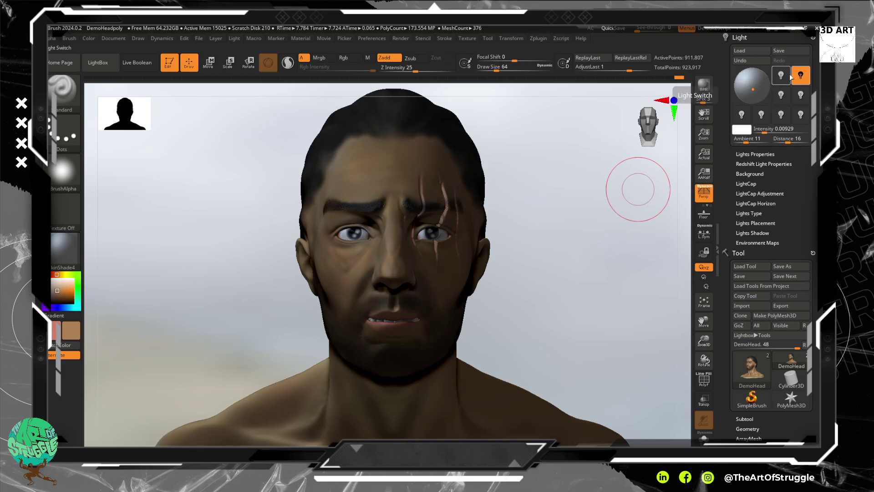
{"action": "left_click", "coordinate": [769, 130]}
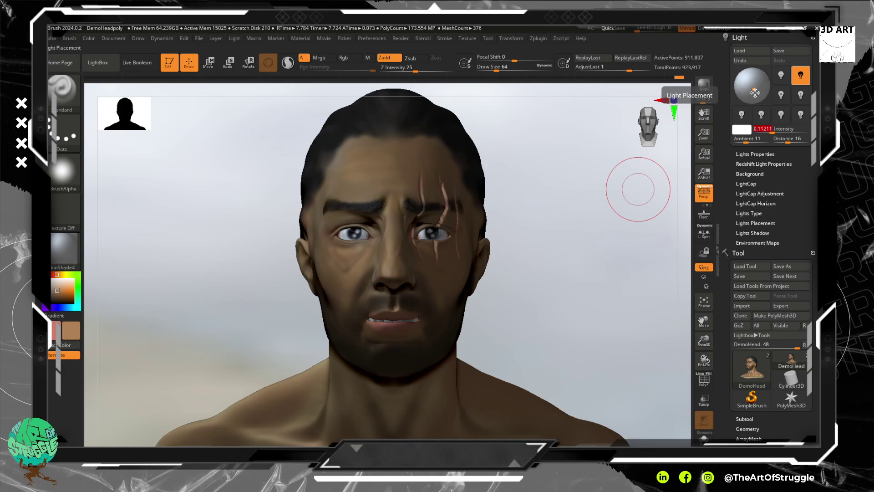
{"action": "left_click", "coordinate": [784, 132]}
{"action": "left_click_drag", "start_coordinate": [783, 132], "coordinate": [779, 131]}
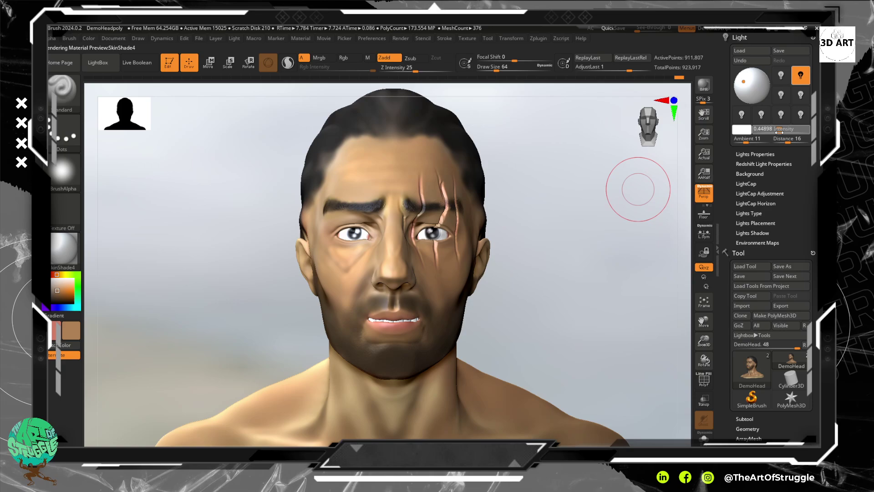
{"action": "left_click", "coordinate": [780, 131]}
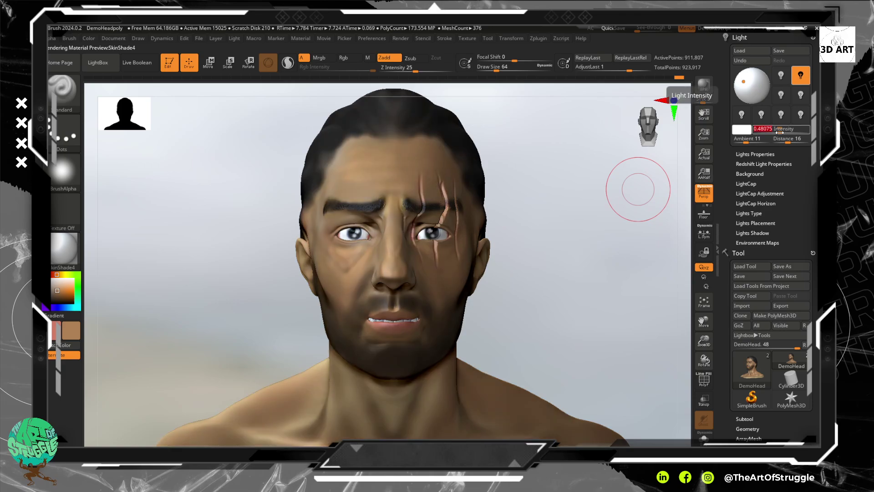
Step: Switch the first light and the red third light back on alongside the second light
{"action": "left_click", "coordinate": [781, 76]}
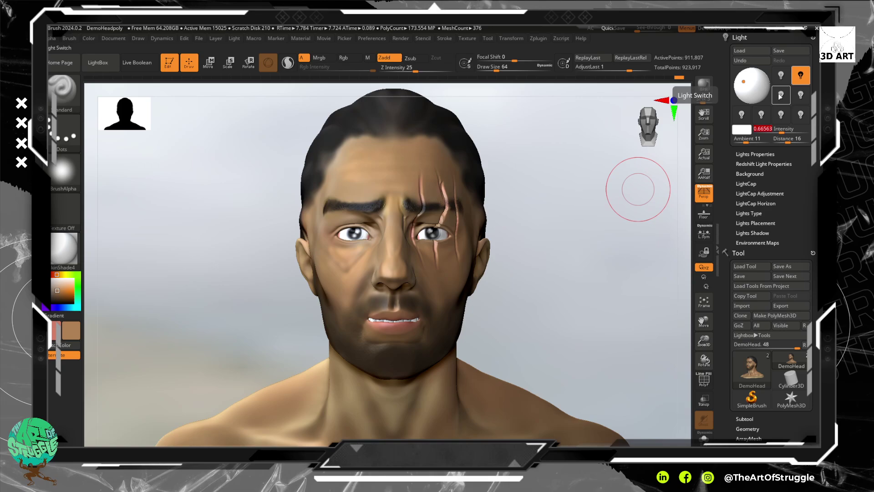
{"action": "left_click", "coordinate": [781, 76]}
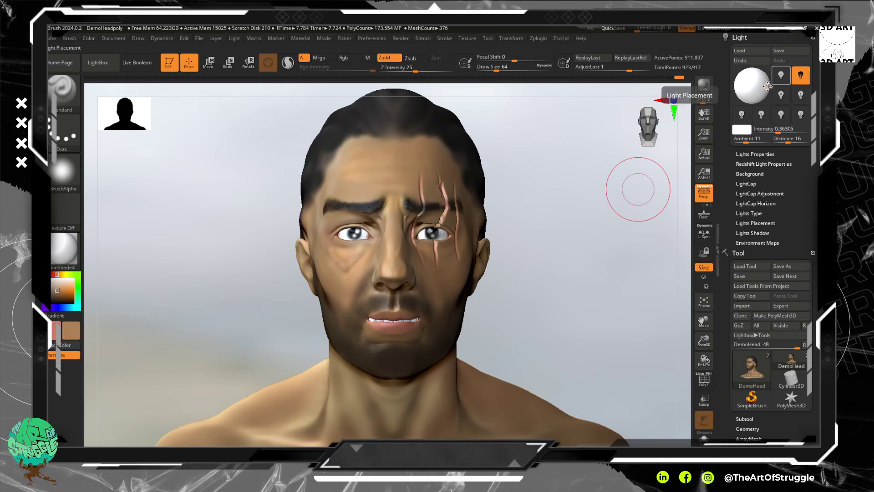
{"action": "left_click", "coordinate": [781, 77]}
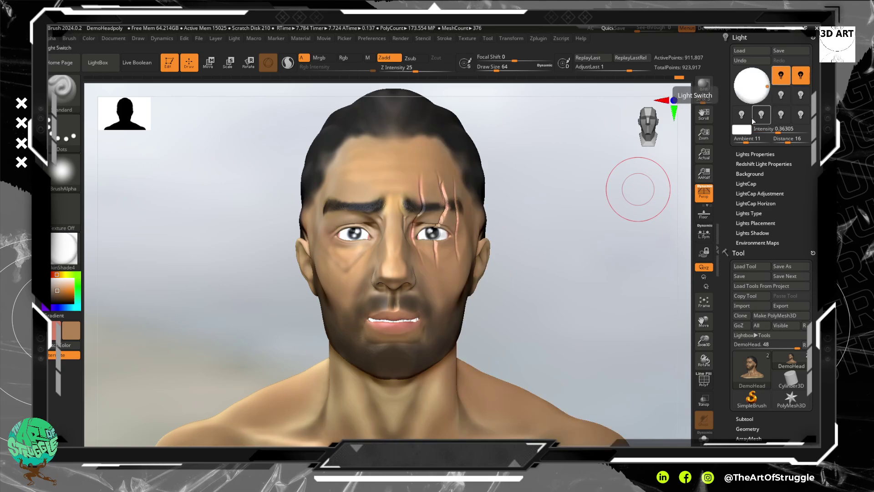
{"action": "left_click", "coordinate": [781, 95]}
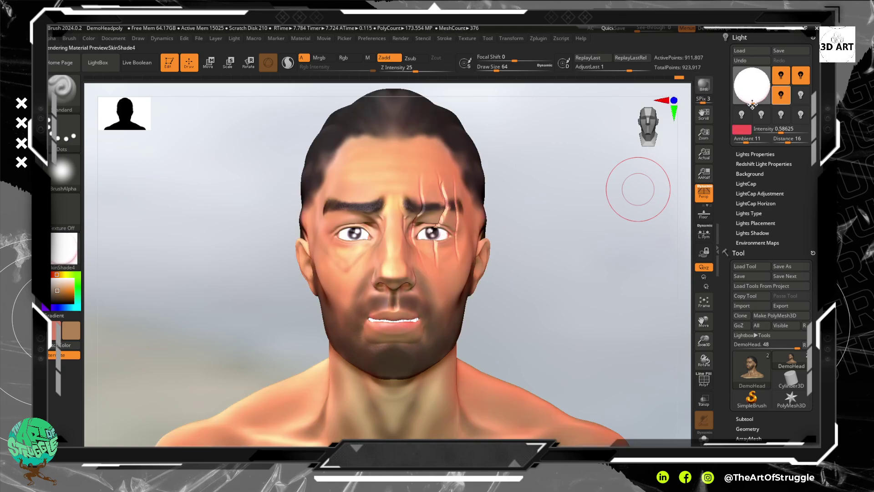
Step: Switch off the first and second lights to isolate the red third light on the head
{"action": "mouse_move", "coordinate": [757, 104]}
{"action": "left_mouse_down"}
{"action": "mouse_move", "coordinate": [753, 81]}
{"action": "mouse_move", "coordinate": [747, 94]}
{"action": "left_mouse_up"}
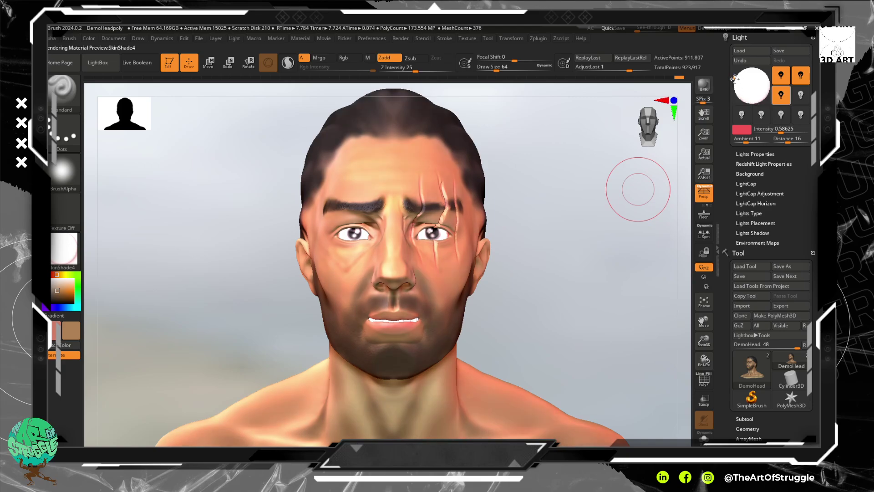
{"action": "left_click", "coordinate": [782, 74]}
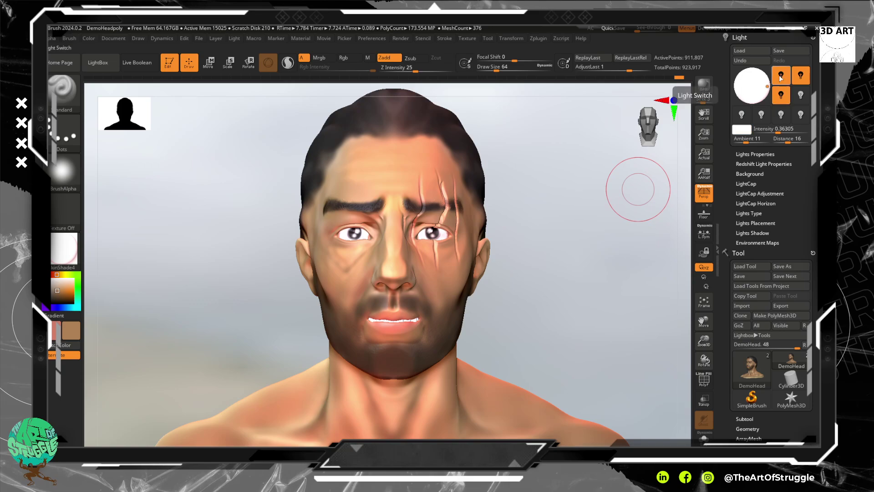
{"action": "left_click", "coordinate": [782, 74]}
{"action": "left_click", "coordinate": [782, 74]}
{"action": "left_click", "coordinate": [797, 74]}
{"action": "left_click", "coordinate": [797, 74]}
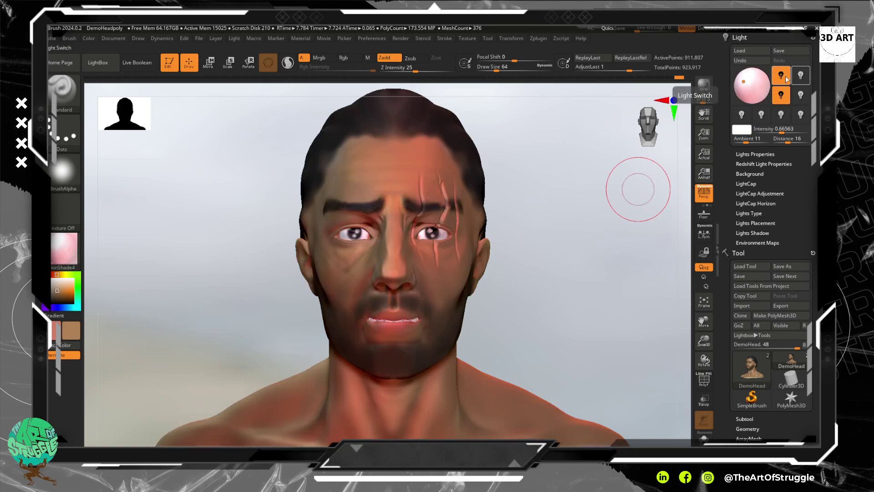
{"action": "left_click", "coordinate": [781, 75]}
{"action": "left_click", "coordinate": [781, 75]}
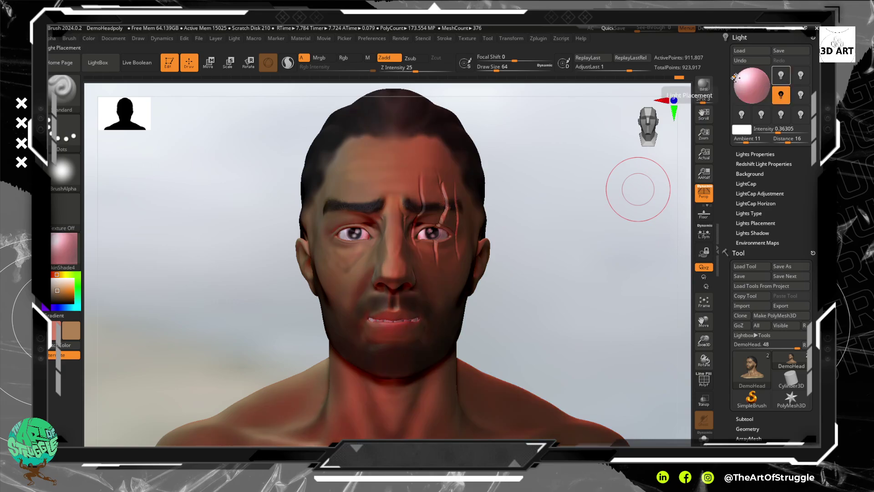
Step: Reposition the red third light at the upper edge of the scarred side, and switch the first and second lights back on
{"action": "mouse_move", "coordinate": [739, 77]}
{"action": "left_mouse_down"}
{"action": "mouse_move", "coordinate": [763, 75]}
{"action": "mouse_move", "coordinate": [749, 87]}
{"action": "mouse_move", "coordinate": [756, 93]}
{"action": "mouse_move", "coordinate": [741, 86]}
{"action": "mouse_move", "coordinate": [754, 85]}
{"action": "mouse_move", "coordinate": [754, 92]}
{"action": "mouse_move", "coordinate": [754, 82]}
{"action": "left_mouse_up"}
{"action": "left_click", "coordinate": [781, 94]}
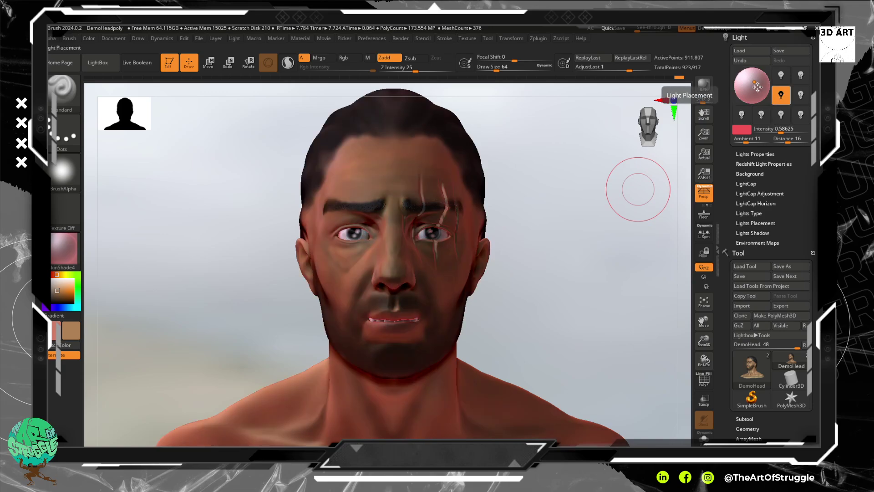
{"action": "left_click_drag", "start_coordinate": [757, 86], "coordinate": [765, 82]}
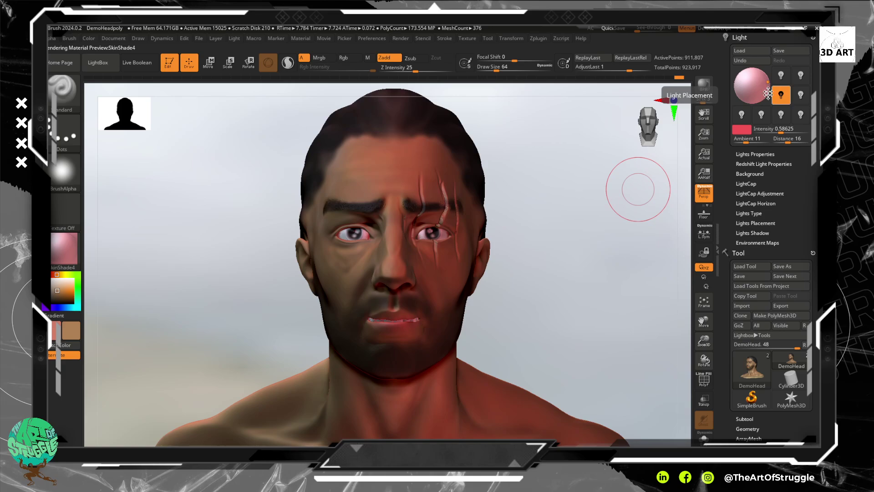
{"action": "left_click", "coordinate": [780, 75]}
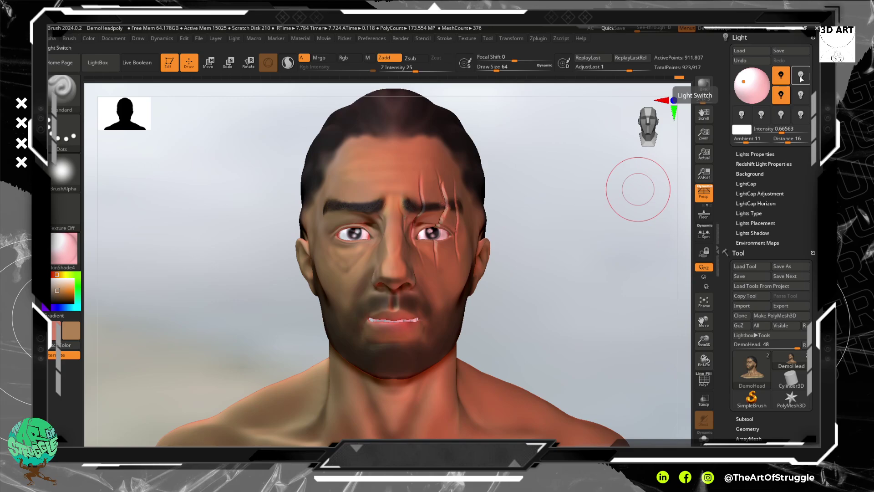
{"action": "left_click", "coordinate": [801, 76]}
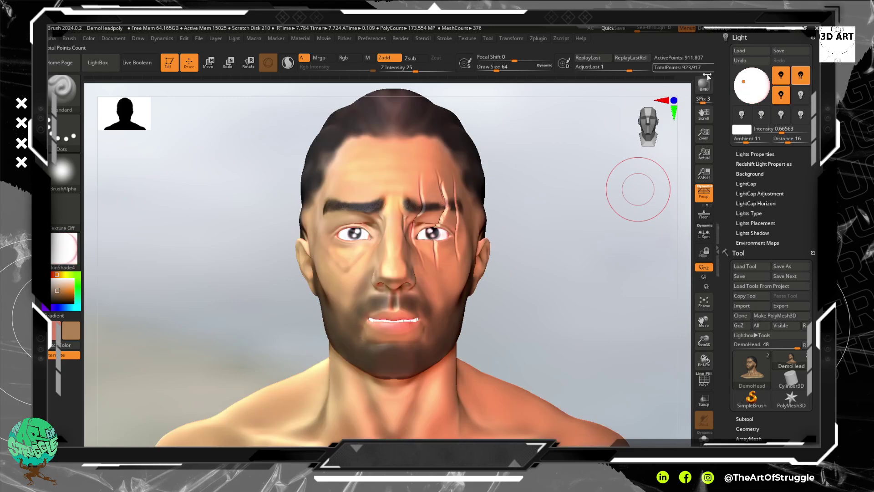
Step: Render a BPR preview of the lit head and set the global ambient intensity to 12
{"action": "left_click", "coordinate": [705, 85]}
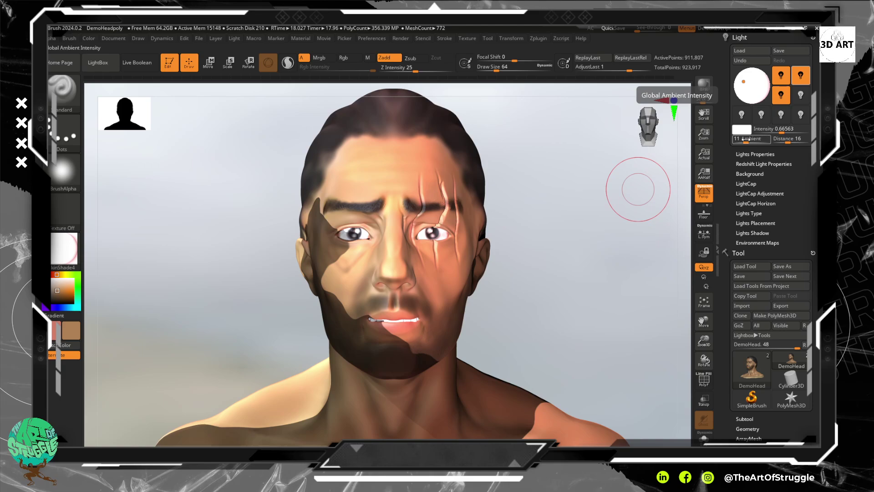
{"action": "left_click_drag", "start_coordinate": [745, 139], "coordinate": [747, 139]}
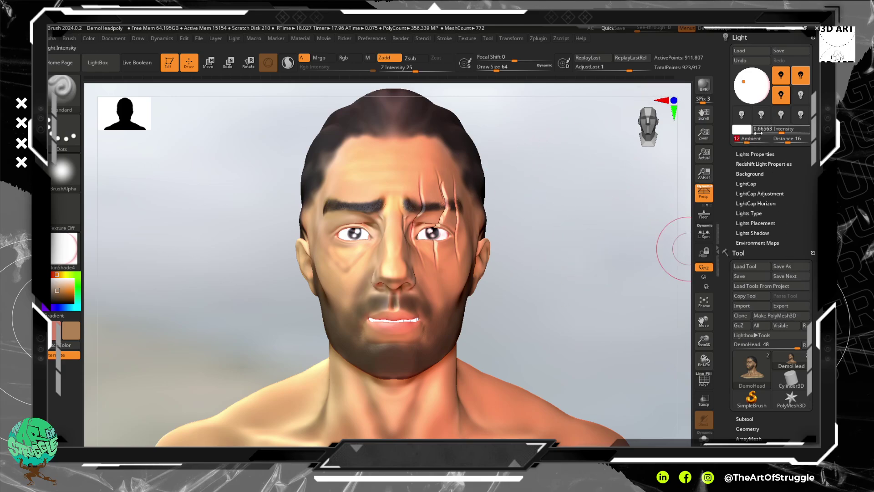
Step: Switch off all three scene lights, including the red one
{"action": "left_click", "coordinate": [782, 95]}
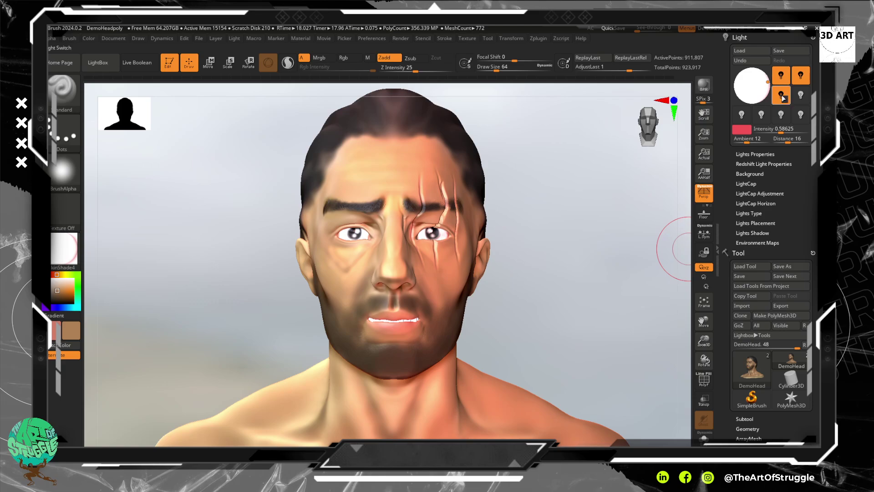
{"action": "left_click", "coordinate": [782, 95]}
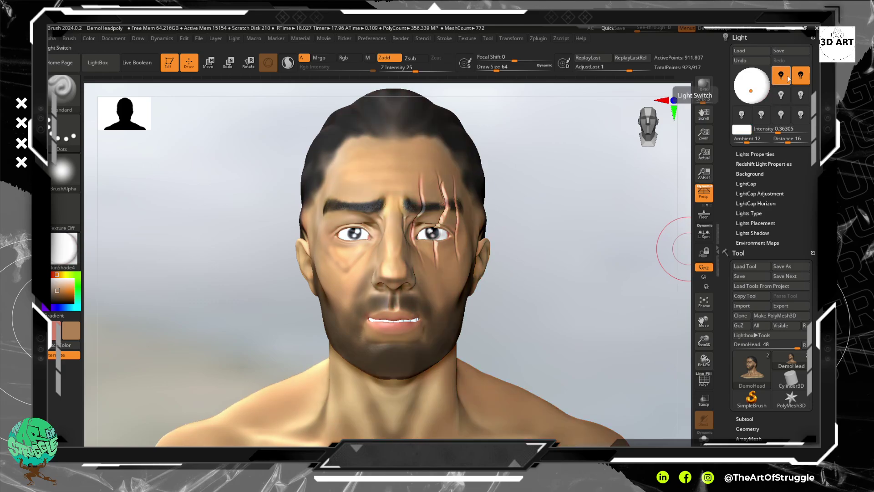
{"action": "left_click", "coordinate": [786, 76]}
{"action": "left_click", "coordinate": [803, 76]}
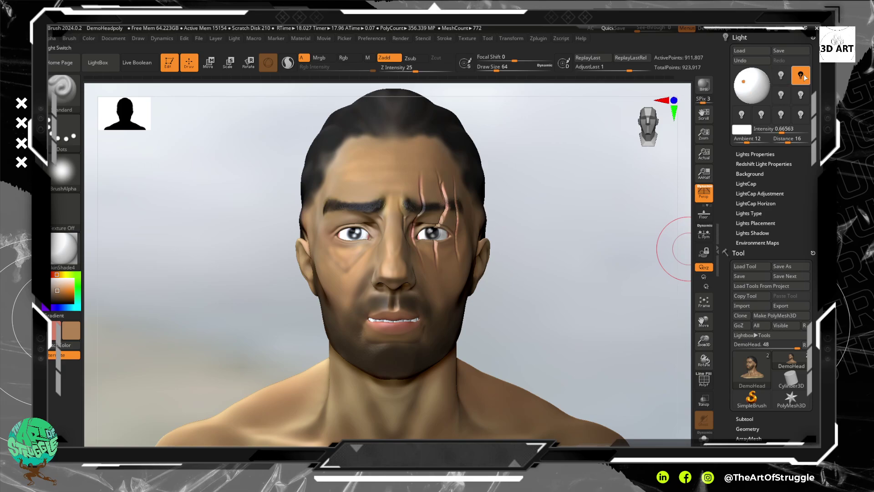
{"action": "left_click", "coordinate": [802, 75]}
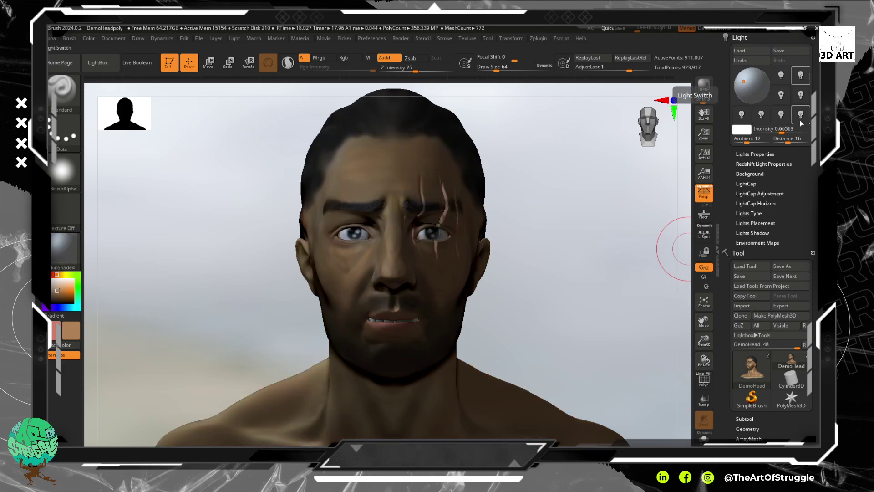
Step: Delete the existing diffuse LightCap light and create a new one
{"action": "left_click", "coordinate": [746, 183]}
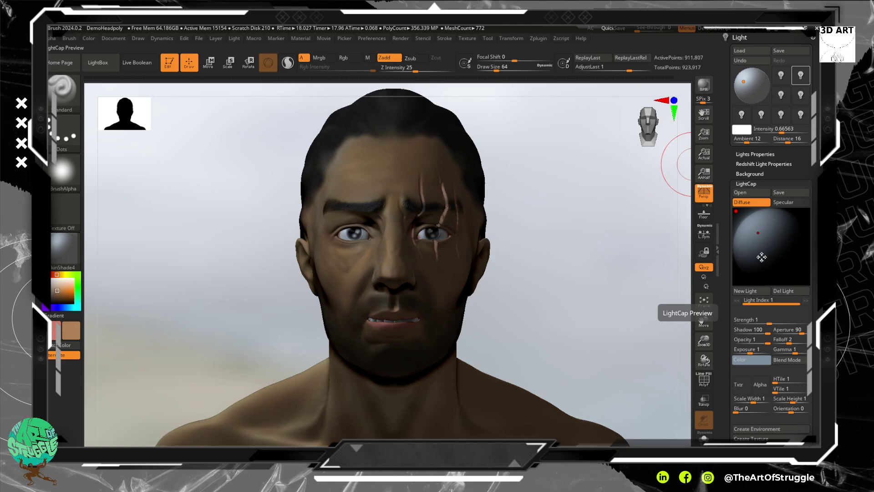
{"action": "left_click", "coordinate": [782, 289]}
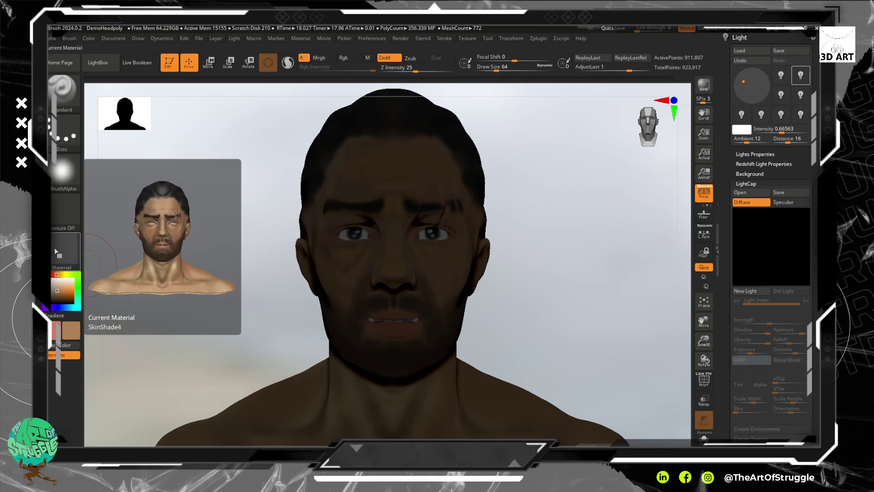
{"action": "left_click", "coordinate": [751, 291]}
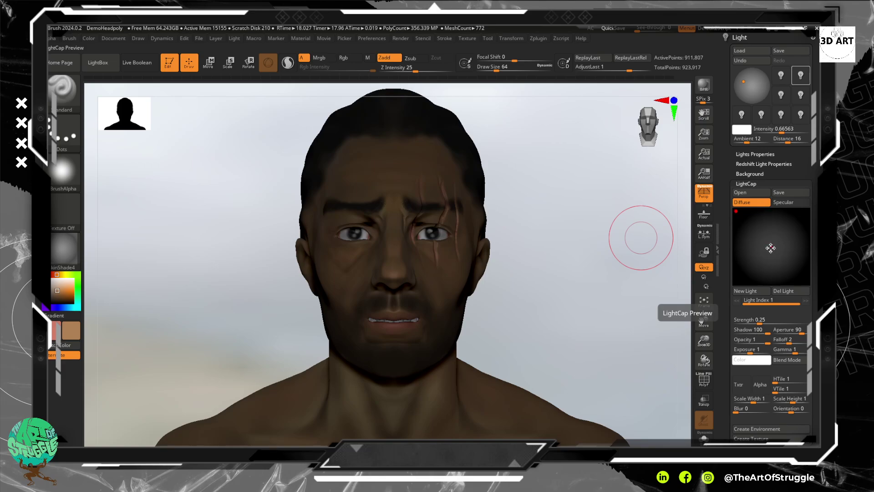
Step: Place the new LightCap light near the scarred side's edge at about mid-height and set its strength to 1.0863
{"action": "mouse_move", "coordinate": [770, 246]}
{"action": "left_mouse_down"}
{"action": "mouse_move", "coordinate": [788, 236]}
{"action": "mouse_move", "coordinate": [770, 248]}
{"action": "mouse_move", "coordinate": [801, 246]}
{"action": "mouse_move", "coordinate": [757, 246]}
{"action": "mouse_move", "coordinate": [782, 235]}
{"action": "left_mouse_up"}
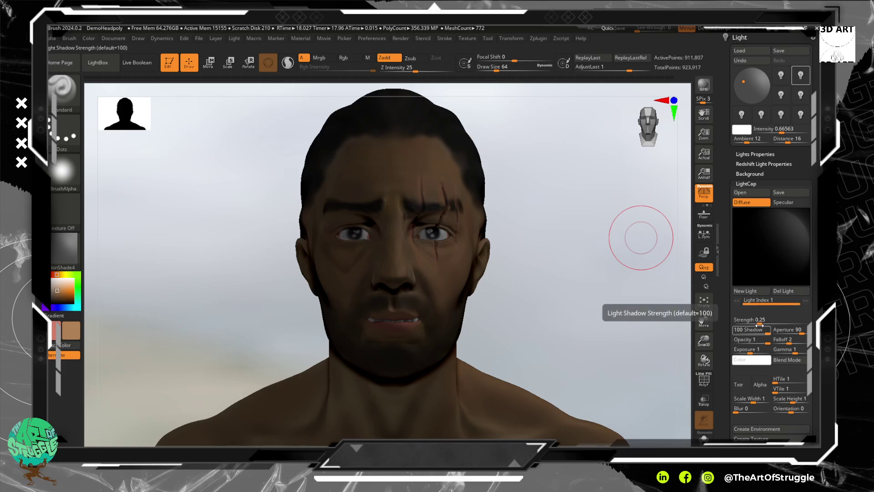
{"action": "left_click_drag", "start_coordinate": [758, 322], "coordinate": [770, 321]}
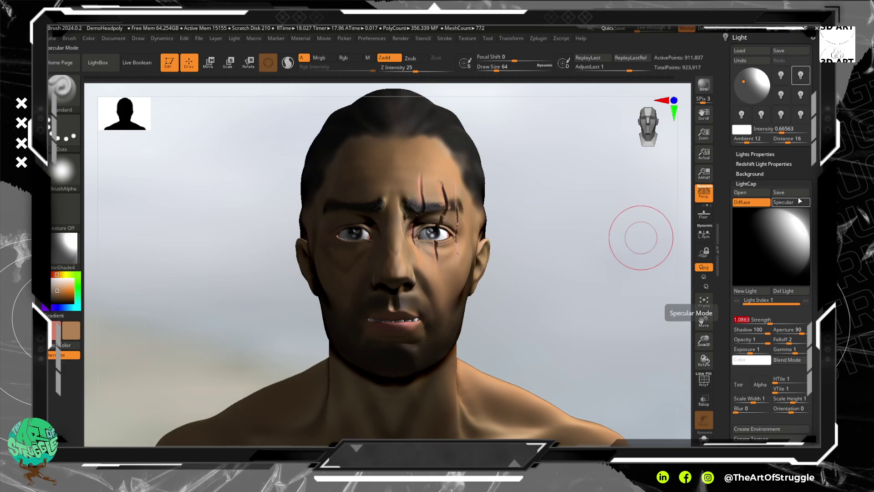
{"action": "left_click", "coordinate": [794, 231]}
{"action": "left_click_drag", "start_coordinate": [792, 233], "coordinate": [786, 246]}
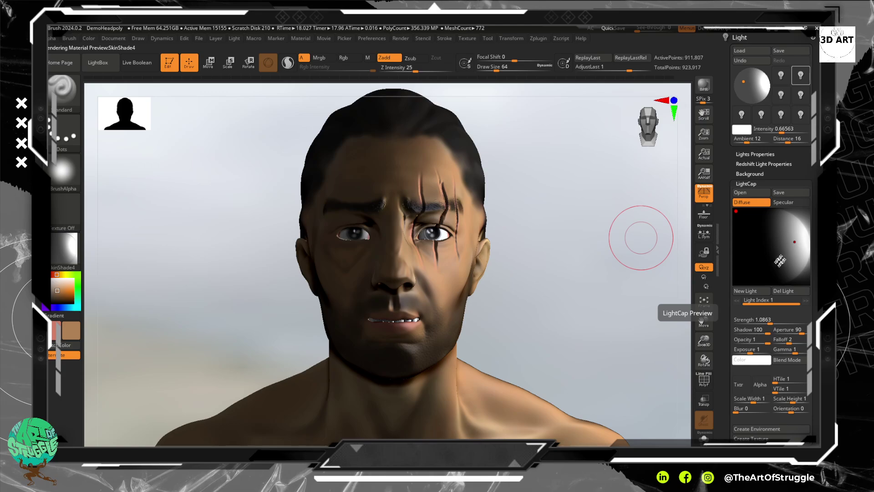
Step: Add a second LightCap light on the unscarred side with strength 0.52387 and falloff 3.125
{"action": "left_click", "coordinate": [745, 291]}
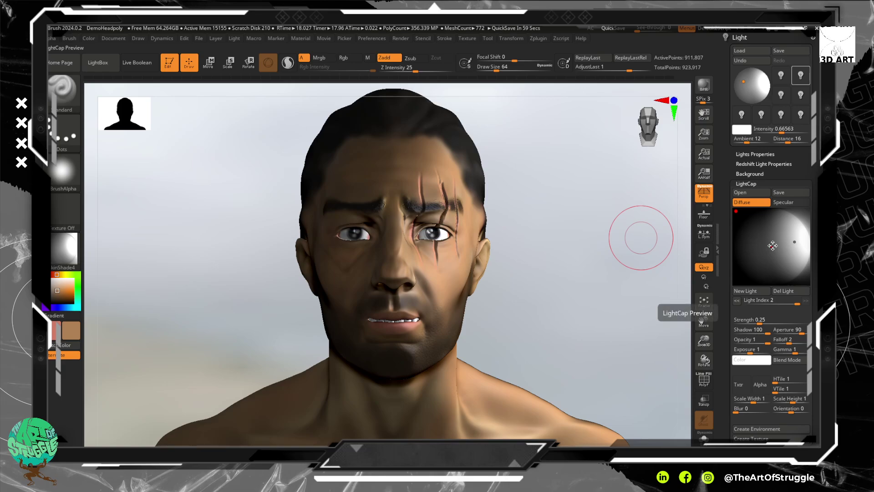
{"action": "mouse_move", "coordinate": [772, 246]}
{"action": "left_mouse_down"}
{"action": "mouse_move", "coordinate": [753, 250]}
{"action": "mouse_move", "coordinate": [747, 241]}
{"action": "mouse_move", "coordinate": [758, 248]}
{"action": "left_mouse_up"}
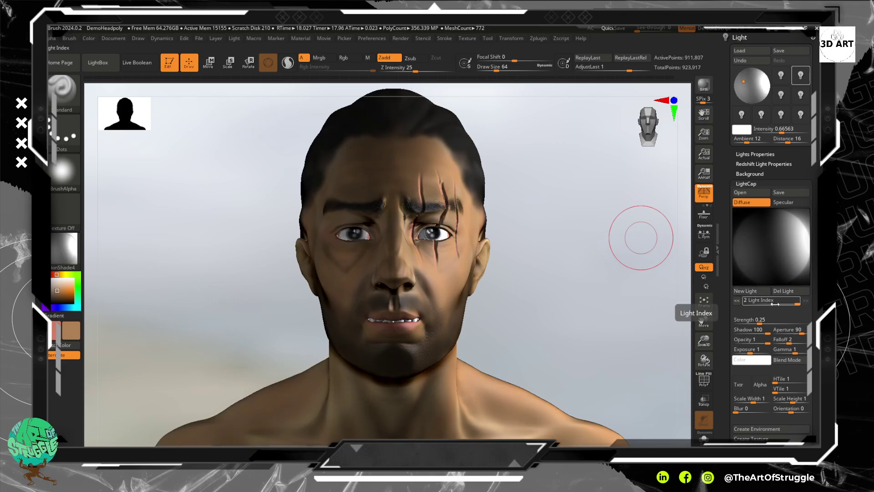
{"action": "left_click_drag", "start_coordinate": [758, 319], "coordinate": [764, 321]}
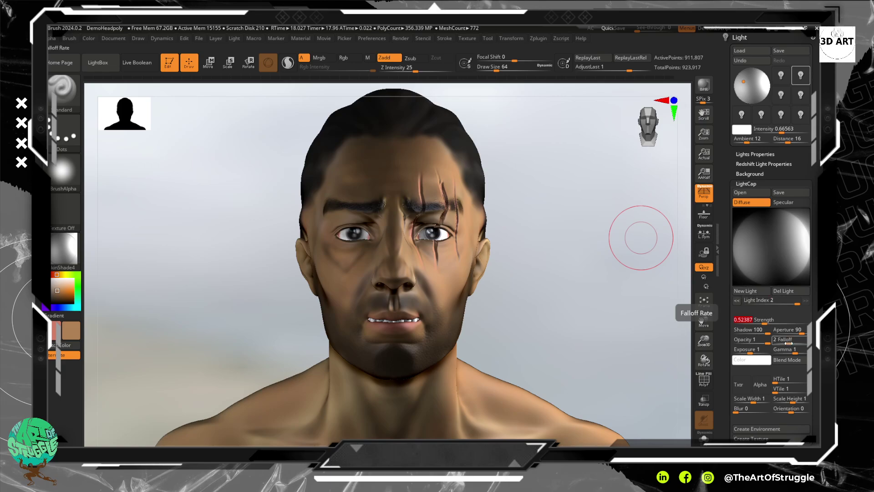
{"action": "mouse_move", "coordinate": [788, 342]}
{"action": "left_mouse_down"}
{"action": "mouse_move", "coordinate": [802, 340]}
{"action": "mouse_move", "coordinate": [791, 341]}
{"action": "left_mouse_up"}
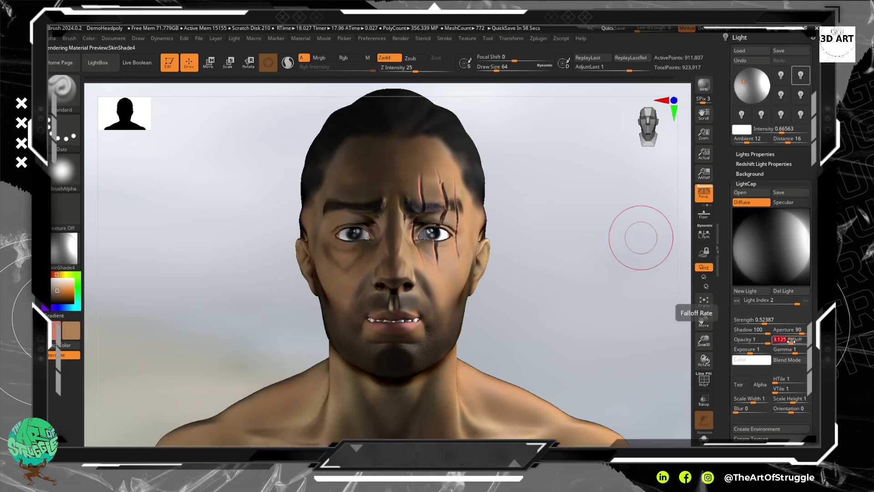
Step: Add a third LightCap light on the upper unscarred side of the sphere and colour it red
{"action": "left_click", "coordinate": [752, 291]}
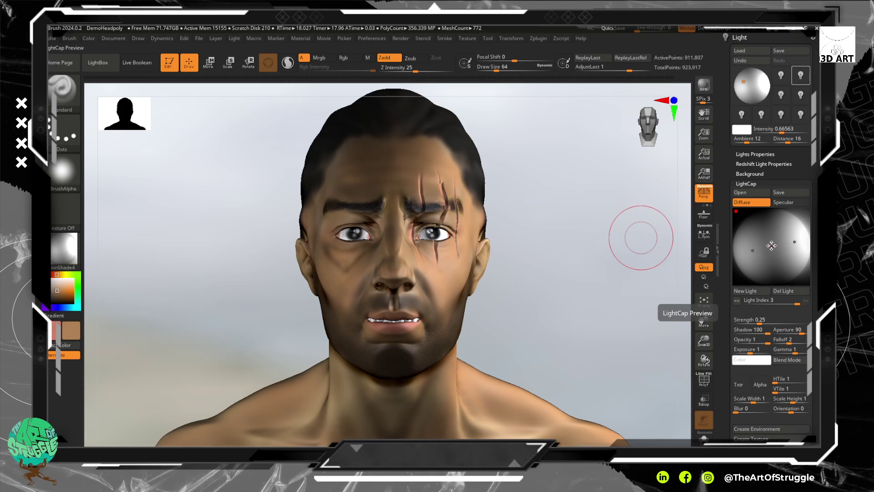
{"action": "left_click_drag", "start_coordinate": [771, 245], "coordinate": [754, 222]}
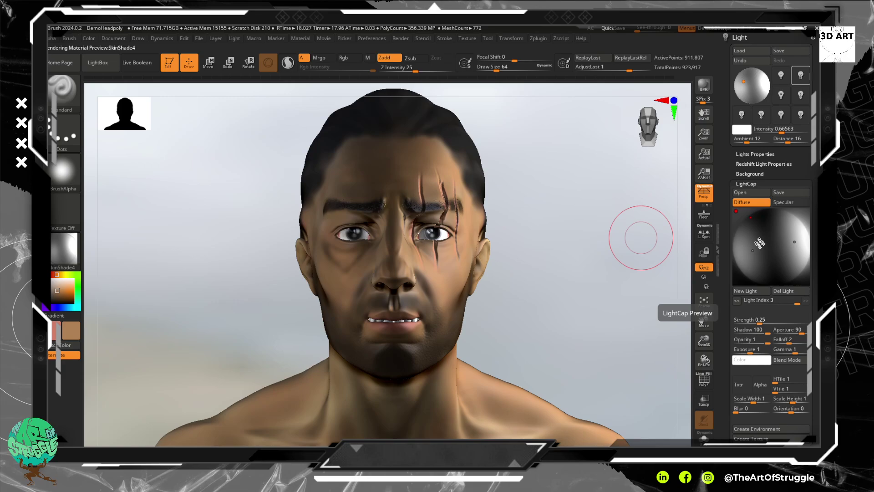
{"action": "left_click_drag", "start_coordinate": [751, 217], "coordinate": [755, 216]}
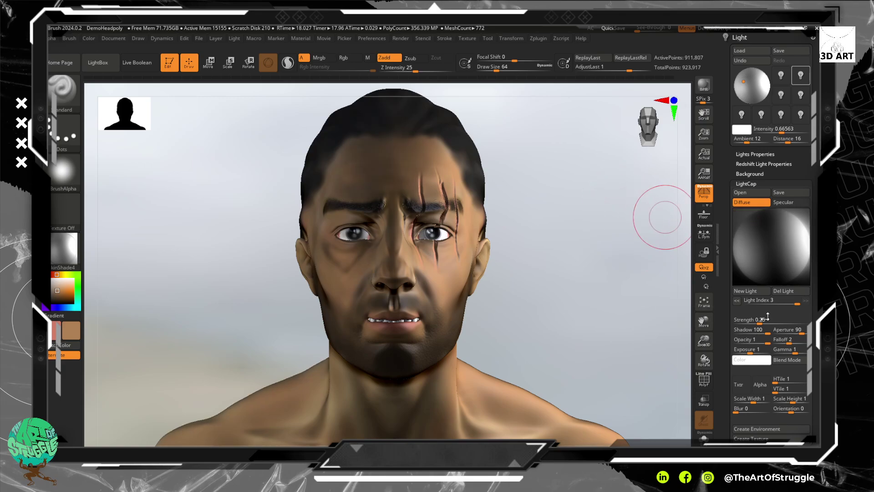
{"action": "left_click", "coordinate": [752, 359]}
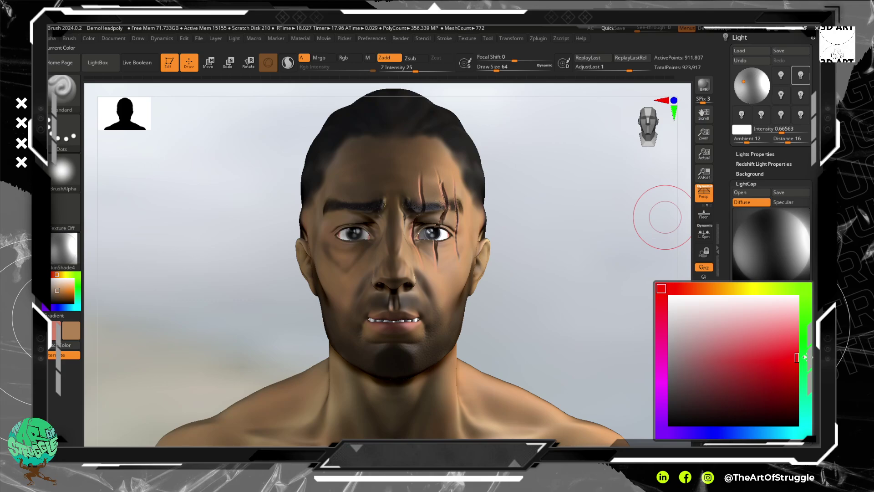
{"action": "left_click", "coordinate": [772, 348]}
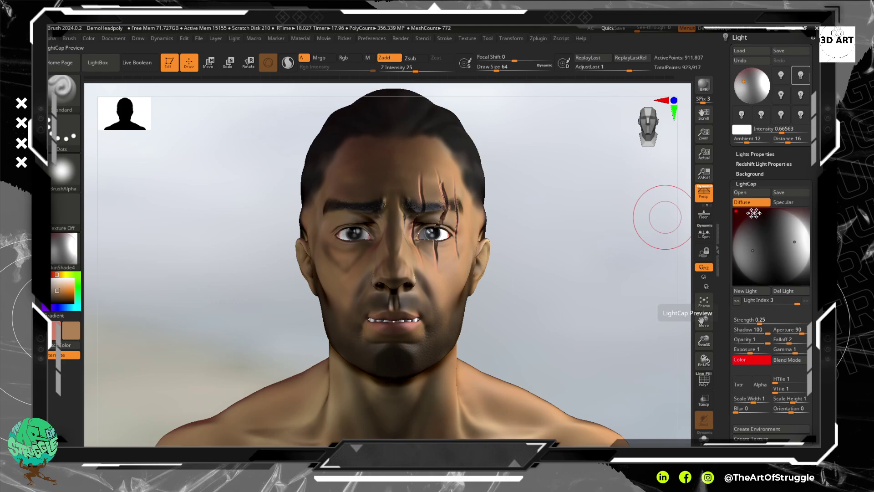
{"action": "left_click_drag", "start_coordinate": [750, 224], "coordinate": [761, 232]}
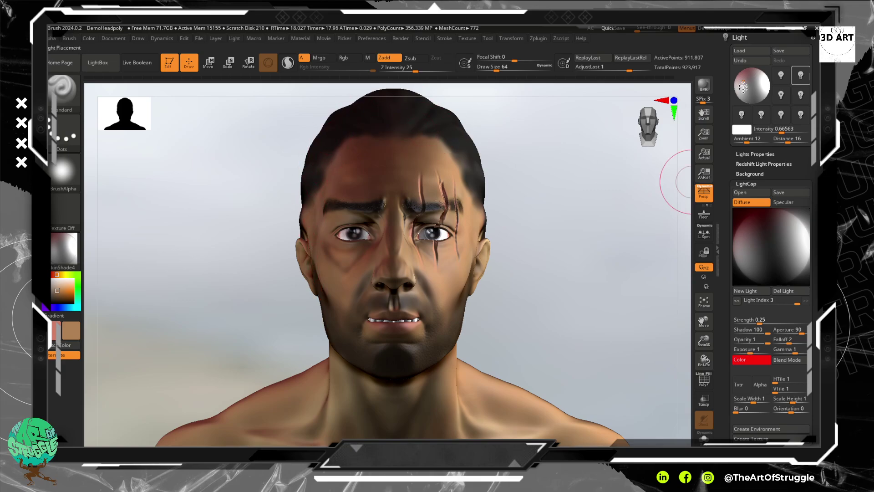
Step: Render a BPR preview, and set the red LightCap light's falloff to 8.44251 and strength to 1.30847
{"action": "left_click", "coordinate": [705, 84]}
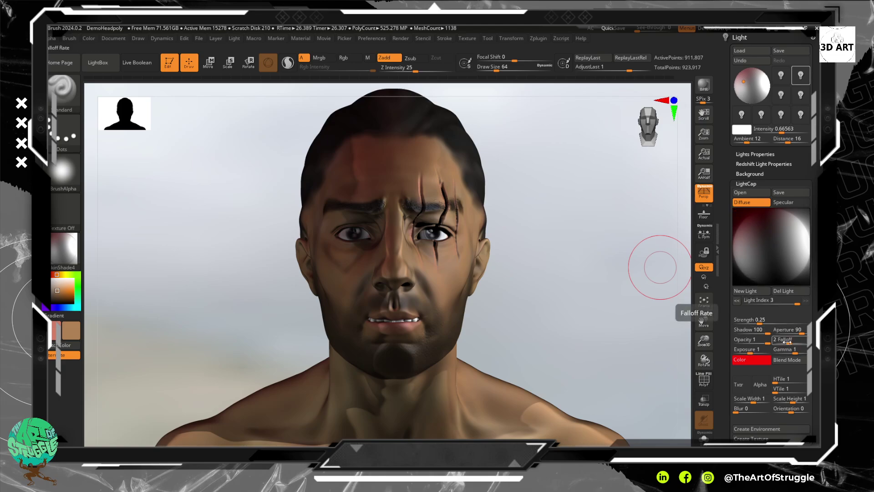
{"action": "mouse_move", "coordinate": [789, 341]}
{"action": "left_mouse_down"}
{"action": "mouse_move", "coordinate": [800, 342]}
{"action": "mouse_move", "coordinate": [782, 342]}
{"action": "mouse_move", "coordinate": [794, 343]}
{"action": "left_mouse_up"}
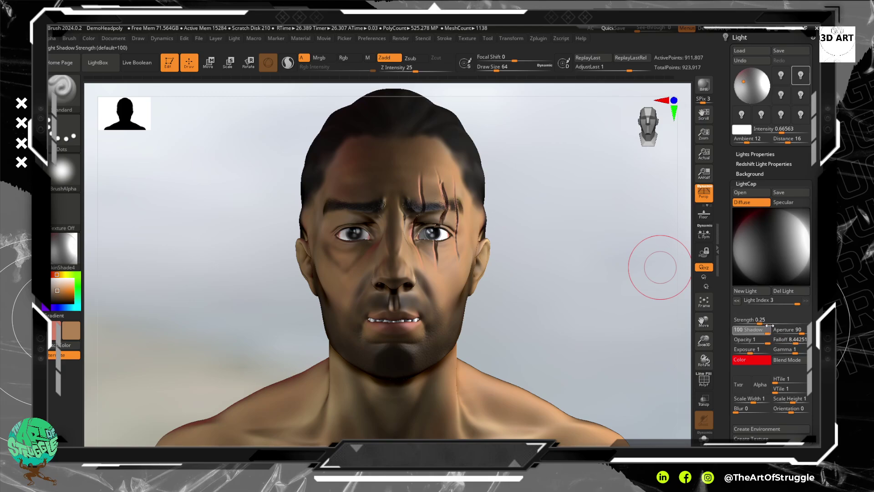
{"action": "left_click_drag", "start_coordinate": [763, 320], "coordinate": [771, 324]}
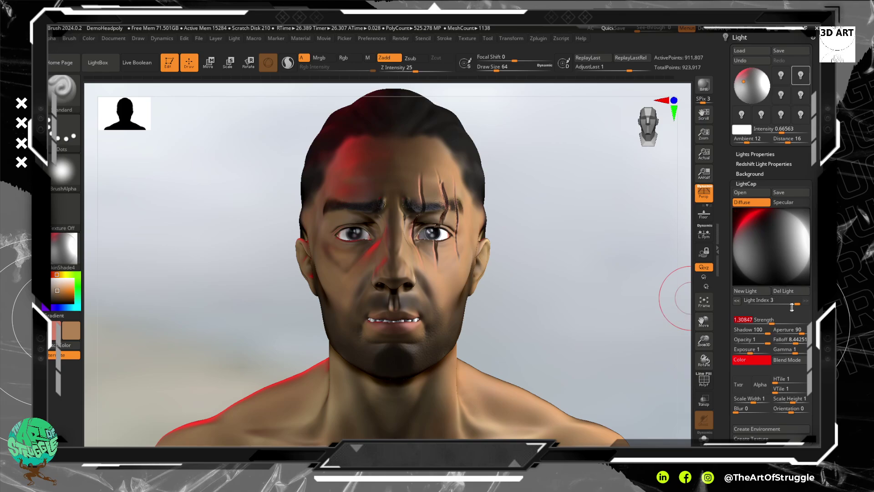
Step: Move both white LightCap lights slightly toward the sphere's centre and render a BPR preview
{"action": "left_click_drag", "start_coordinate": [794, 303], "coordinate": [771, 301]}
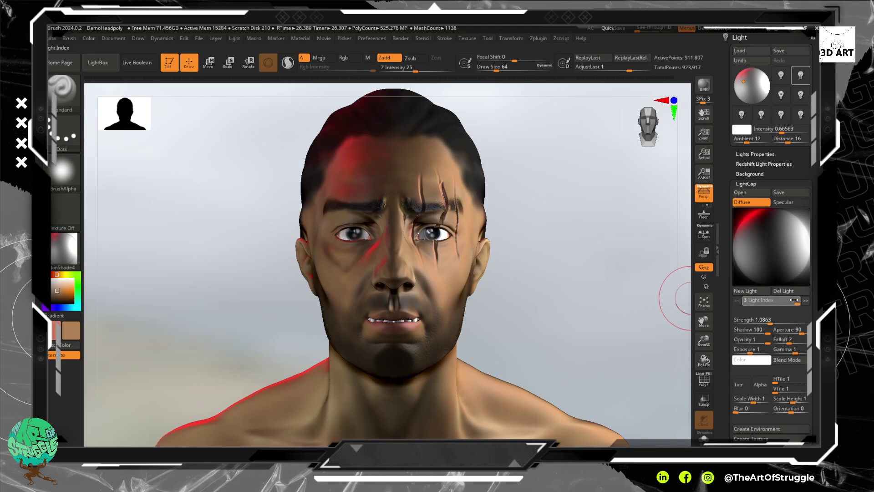
{"action": "left_click_drag", "start_coordinate": [773, 303], "coordinate": [768, 303]}
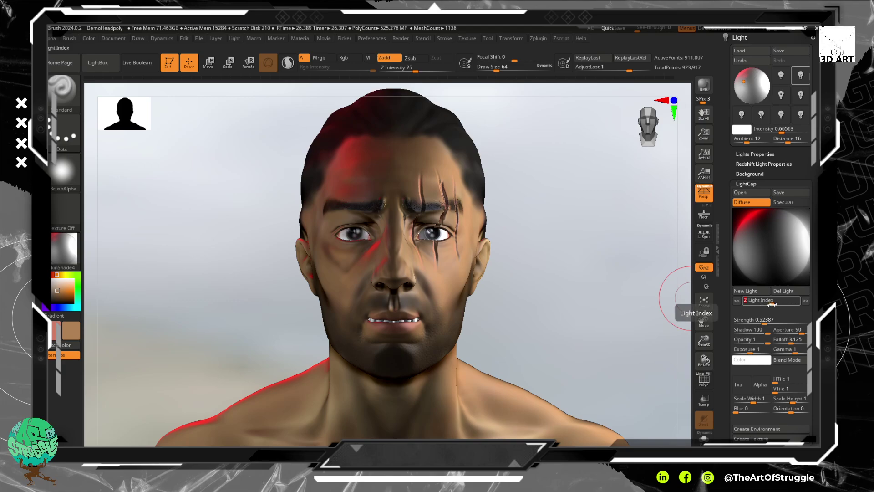
{"action": "left_click_drag", "start_coordinate": [753, 252], "coordinate": [765, 250]}
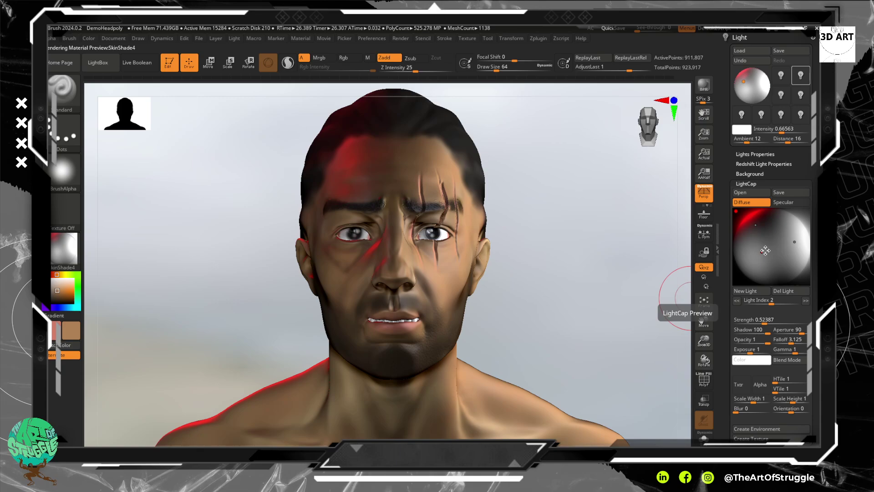
{"action": "left_click", "coordinate": [794, 241]}
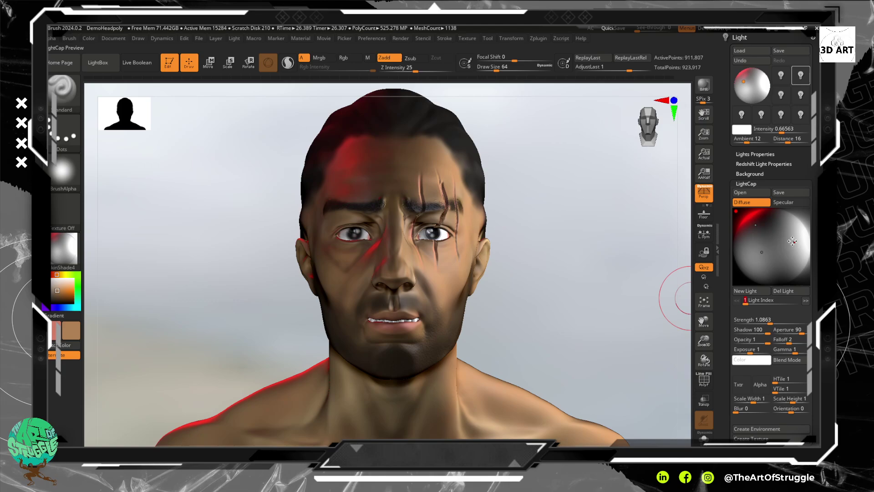
{"action": "mouse_move", "coordinate": [792, 241]}
{"action": "left_mouse_down"}
{"action": "mouse_move", "coordinate": [776, 253]}
{"action": "mouse_move", "coordinate": [788, 230]}
{"action": "mouse_move", "coordinate": [785, 244]}
{"action": "left_mouse_up"}
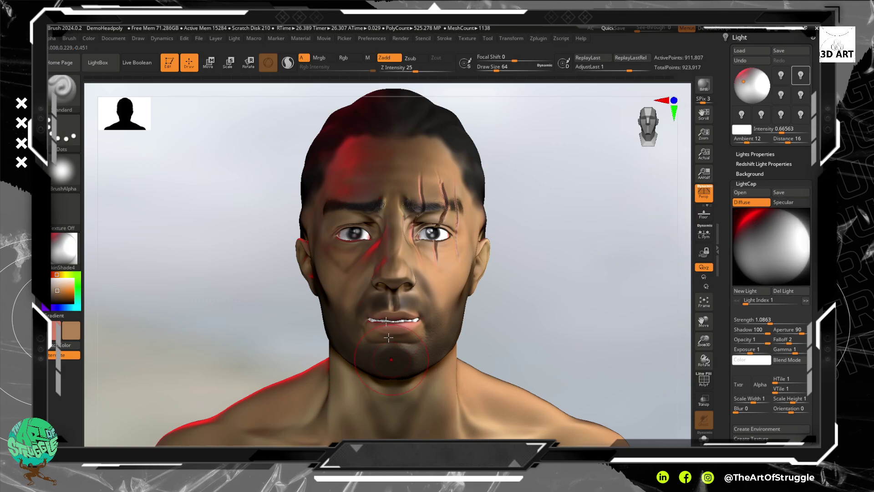
{"action": "left_click", "coordinate": [712, 90]}
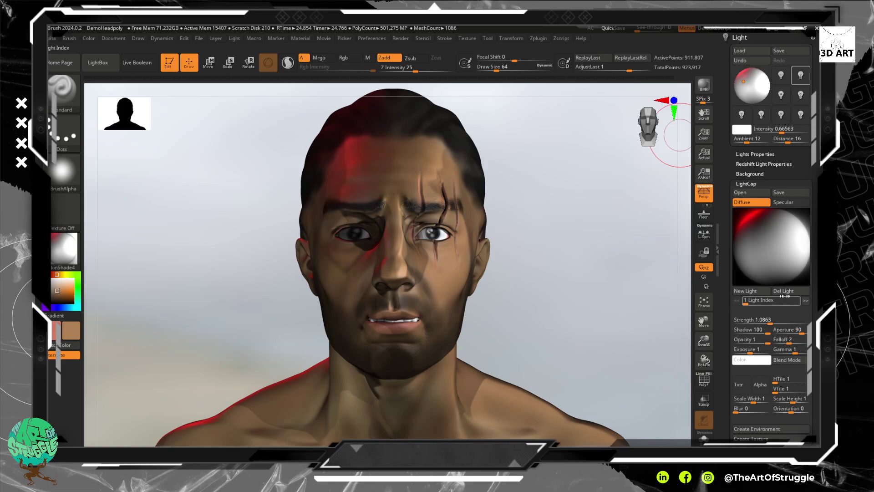
Step: Add a fourth LightCap light near the centre of the sphere and apply Texture 10 to it
{"action": "left_click", "coordinate": [746, 292]}
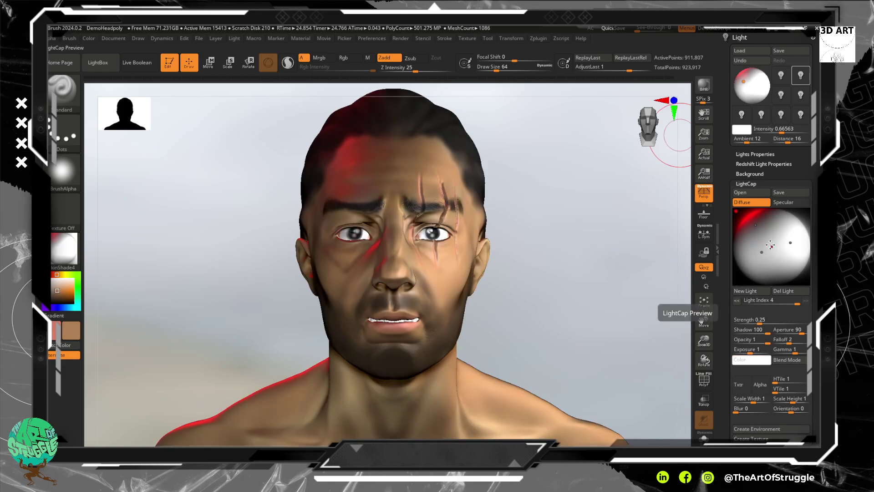
{"action": "mouse_move", "coordinate": [771, 246]}
{"action": "left_mouse_down"}
{"action": "mouse_move", "coordinate": [787, 241]}
{"action": "mouse_move", "coordinate": [776, 246]}
{"action": "left_mouse_up"}
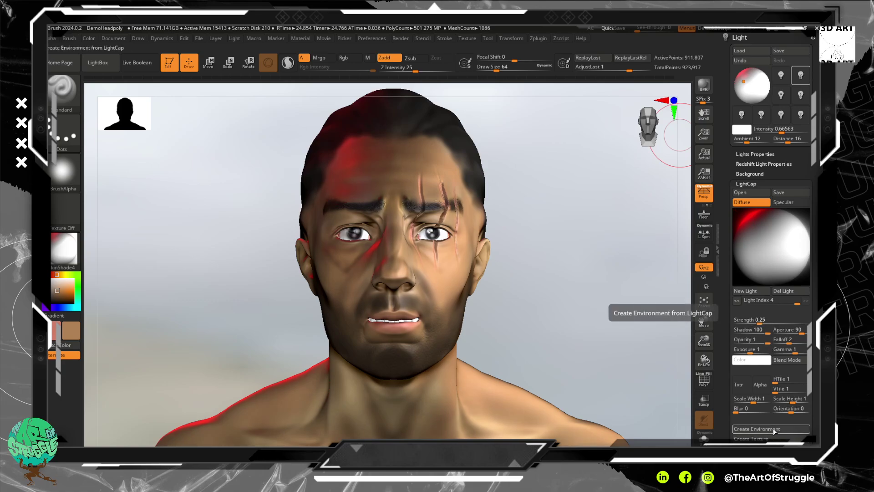
{"action": "left_click", "coordinate": [741, 385]}
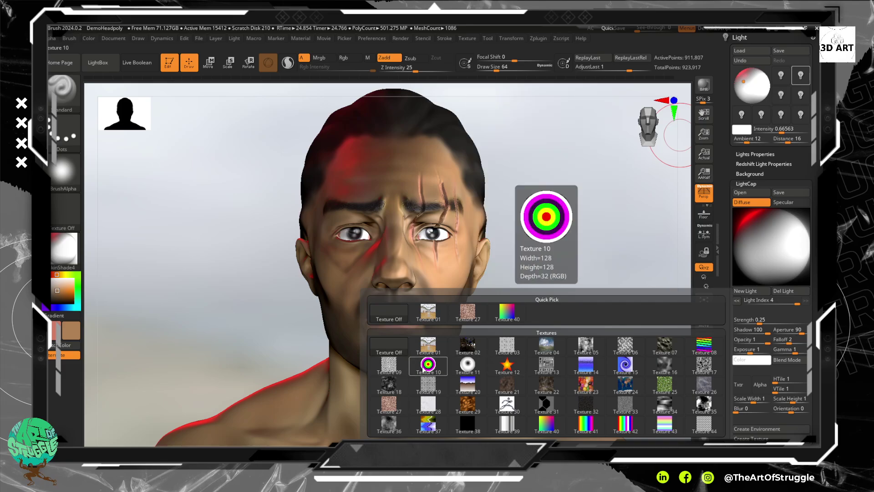
{"action": "left_click", "coordinate": [419, 367]}
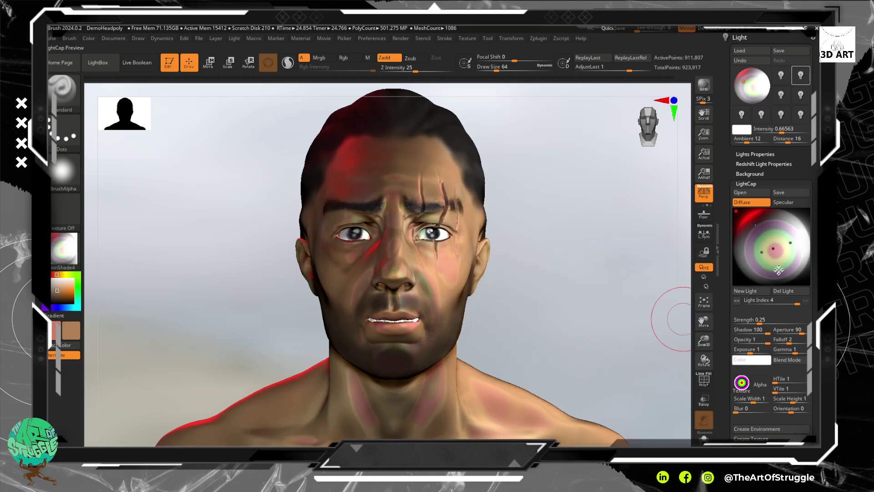
{"action": "left_click_drag", "start_coordinate": [776, 250], "coordinate": [759, 273]}
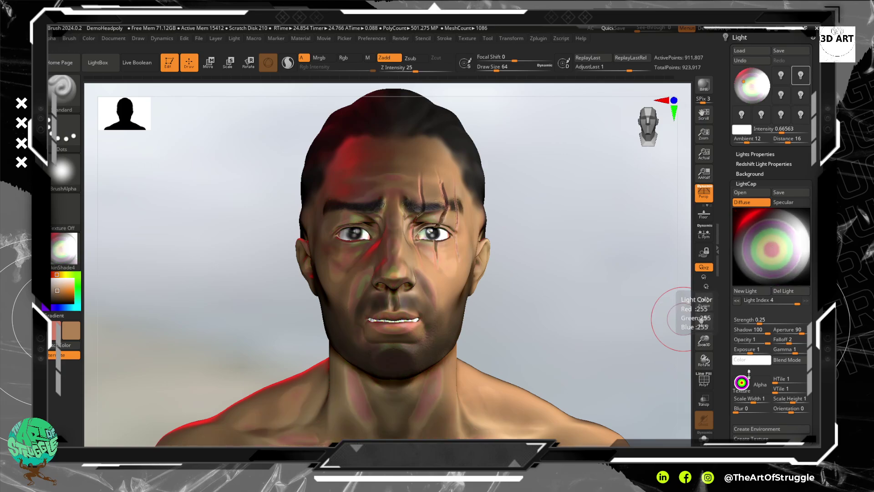
Step: Replace the fourth LightCap light's texture with Texture 39 and nudge the light around the sphere's centre
{"action": "left_click", "coordinate": [741, 382]}
{"action": "mouse_move", "coordinate": [585, 404]}
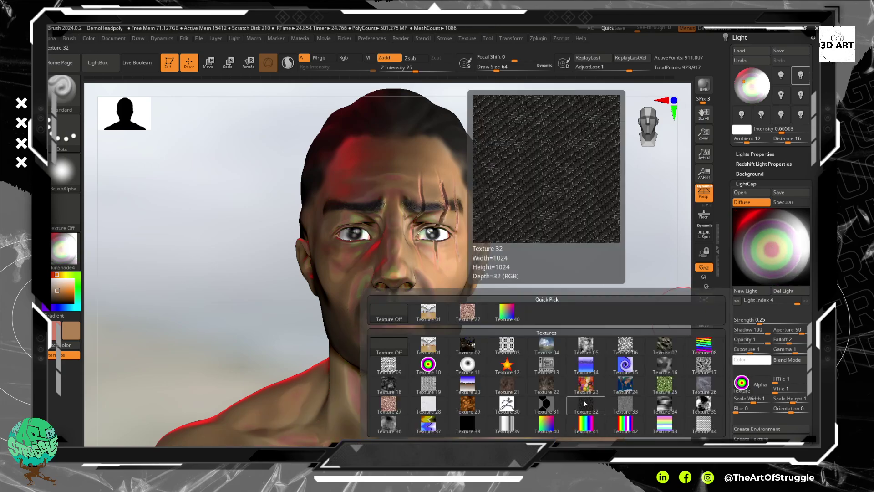
{"action": "left_click", "coordinate": [507, 423]}
{"action": "mouse_move", "coordinate": [774, 271]}
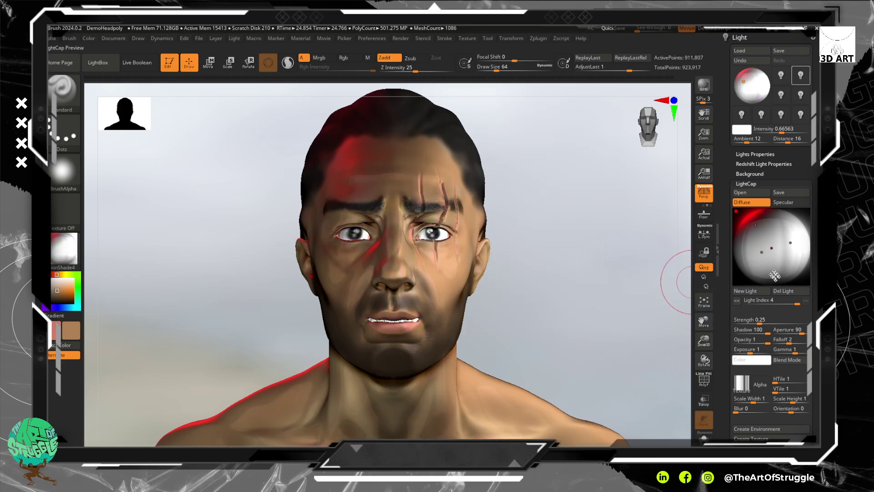
{"action": "mouse_move", "coordinate": [772, 249]}
{"action": "left_mouse_down"}
{"action": "mouse_move", "coordinate": [774, 241]}
{"action": "mouse_move", "coordinate": [772, 251]}
{"action": "left_mouse_up"}
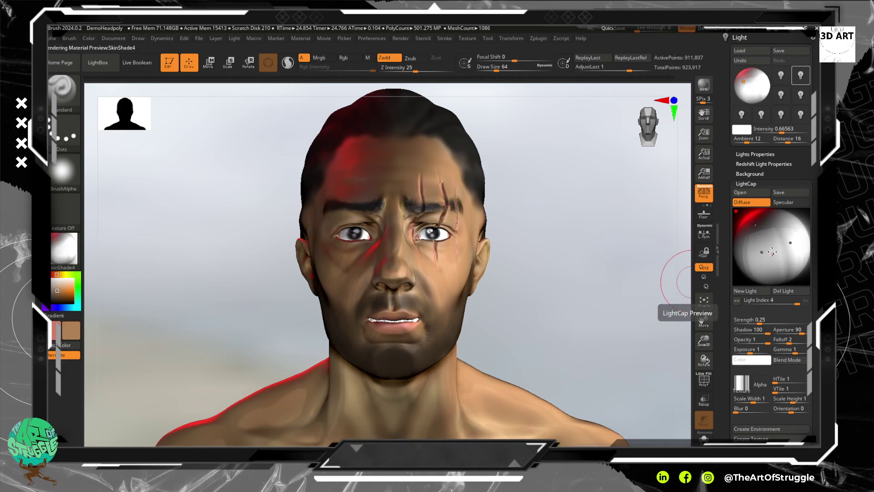
Step: Apply Alpha 64 to the fourth LightCap light and move it toward the scarred side of the sphere
{"action": "left_click", "coordinate": [764, 391]}
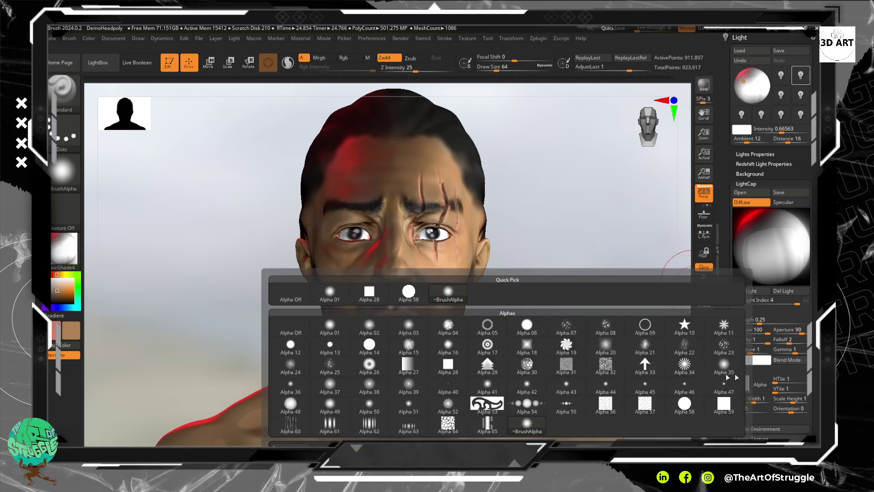
{"action": "left_click", "coordinate": [446, 423]}
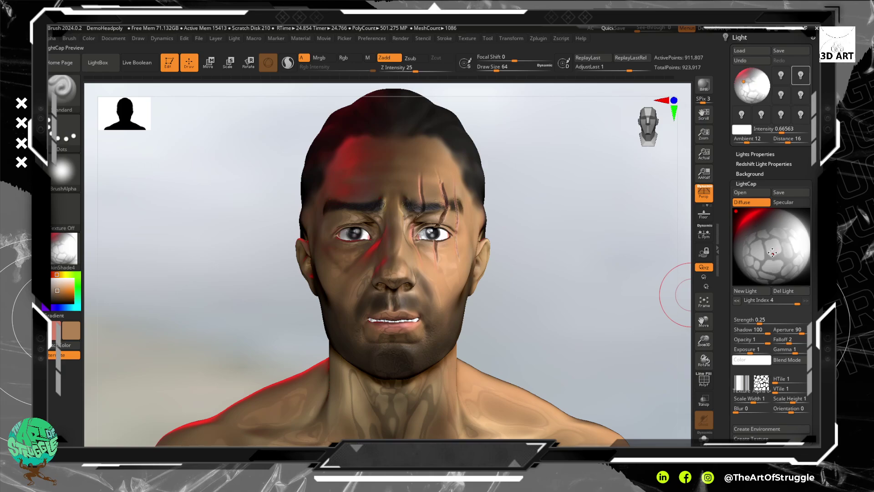
{"action": "left_click_drag", "start_coordinate": [773, 253], "coordinate": [783, 248]}
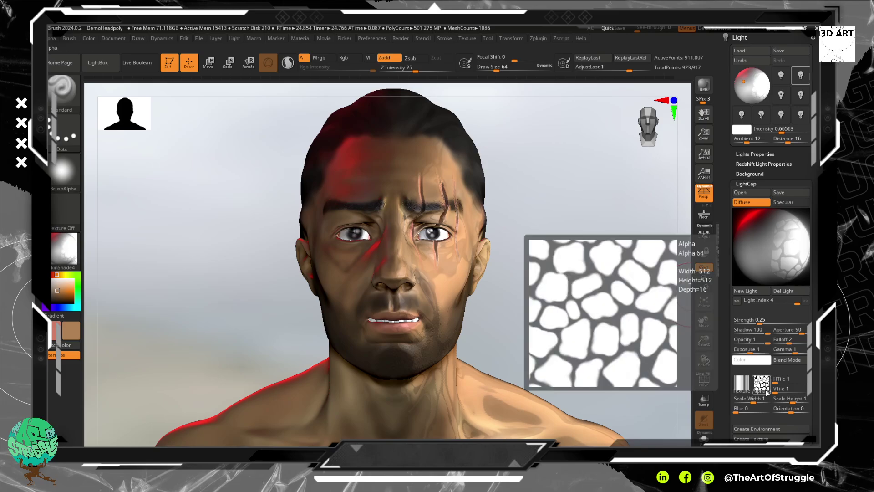
Step: Change the fourth LightCap light's alpha to Alpha 22 and shift the light across the scarred side
{"action": "left_click", "coordinate": [761, 383]}
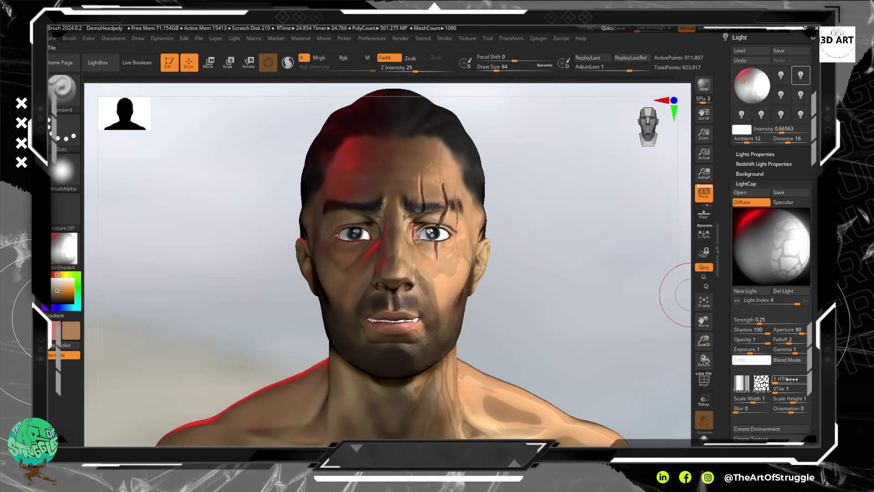
{"action": "left_click", "coordinate": [761, 383]}
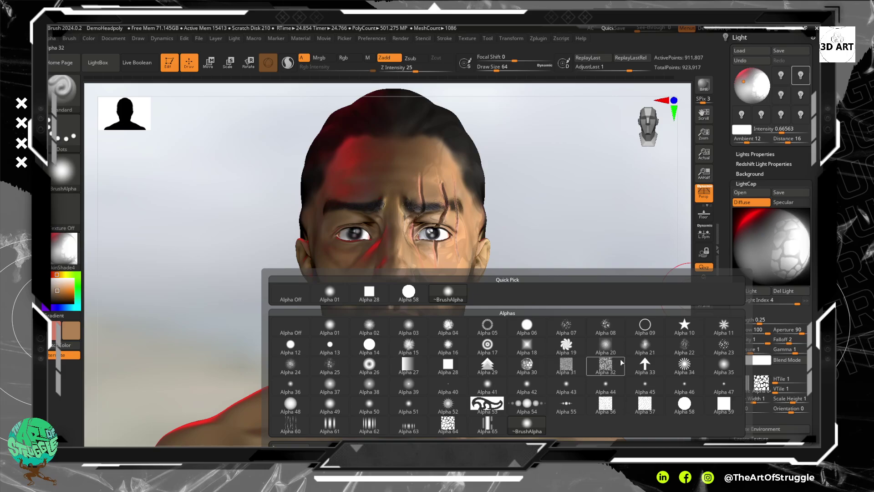
{"action": "left_click", "coordinate": [689, 349]}
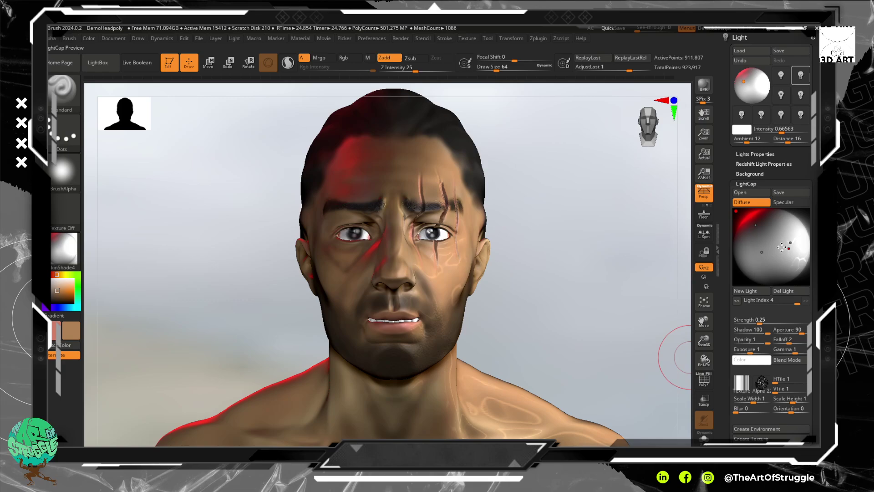
{"action": "left_click_drag", "start_coordinate": [782, 248], "coordinate": [776, 248]}
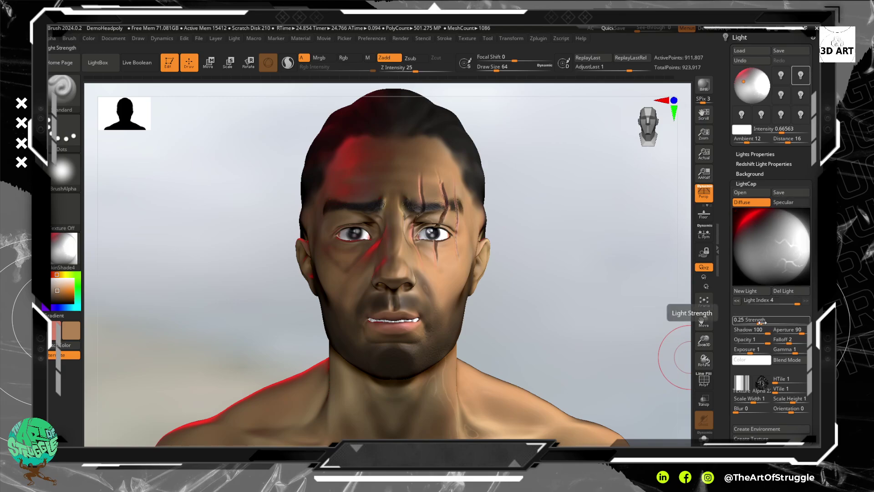
Step: Delete the fourth LightCap light and create an environment background from the remaining LightCap lights
{"action": "left_click", "coordinate": [783, 291]}
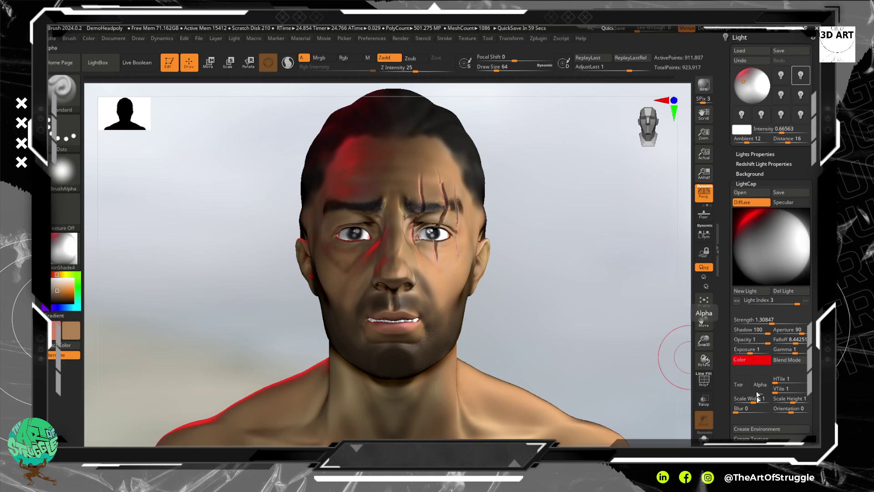
{"action": "left_click", "coordinate": [758, 430]}
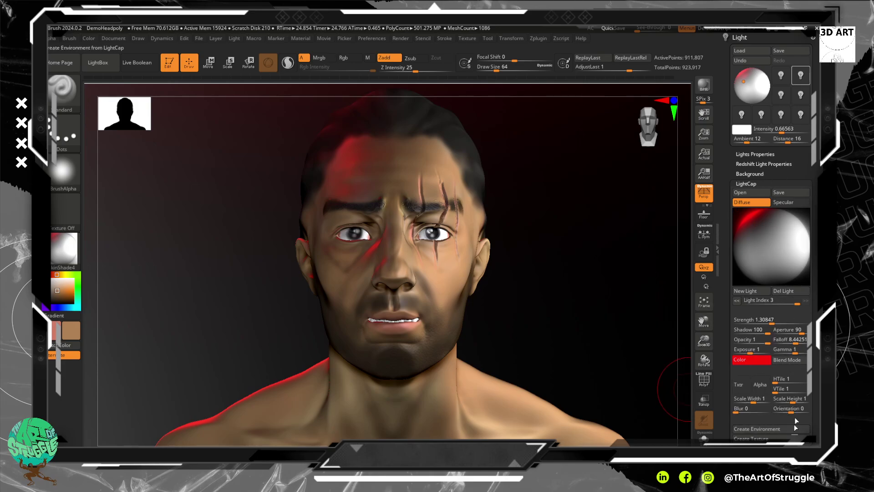
Step: Set the background image to Texture 04 and its gamma to 0.40394
{"action": "left_click", "coordinate": [750, 174]}
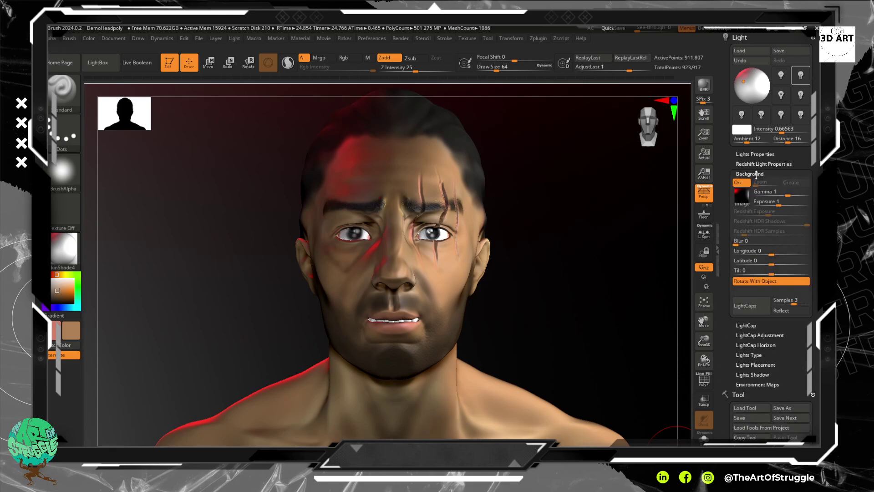
{"action": "left_click", "coordinate": [742, 198]}
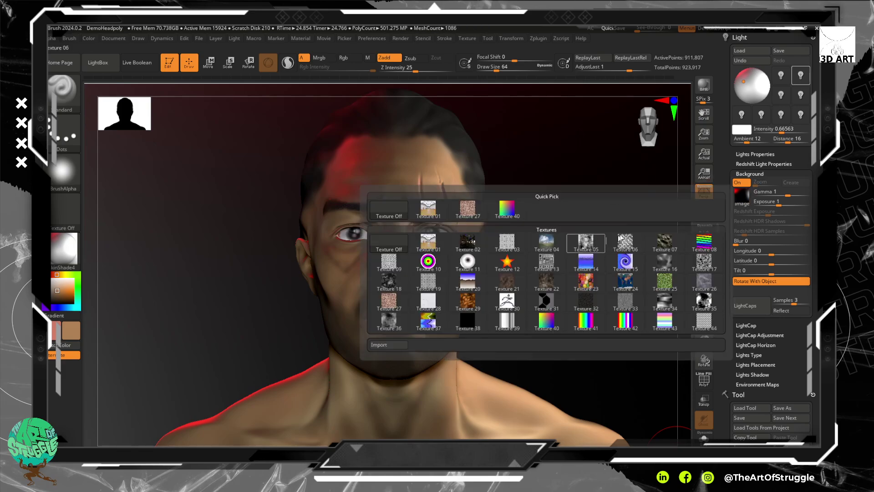
{"action": "left_click", "coordinate": [743, 195]}
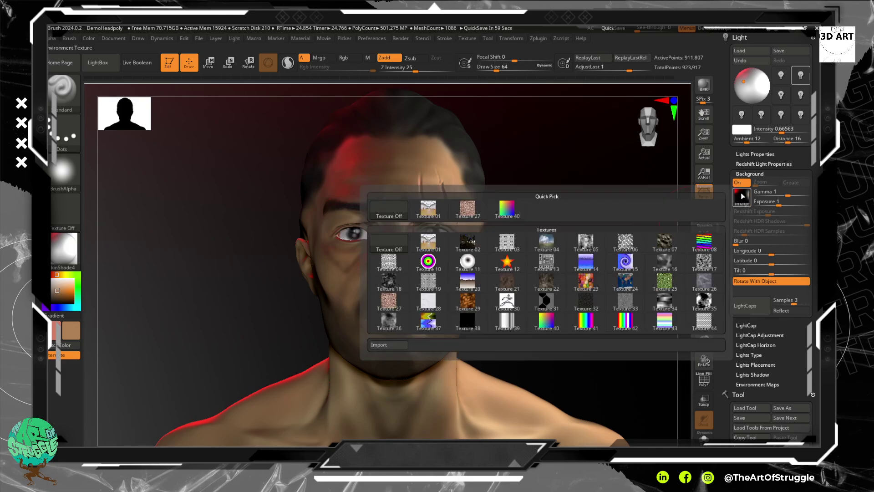
{"action": "left_click", "coordinate": [744, 200]}
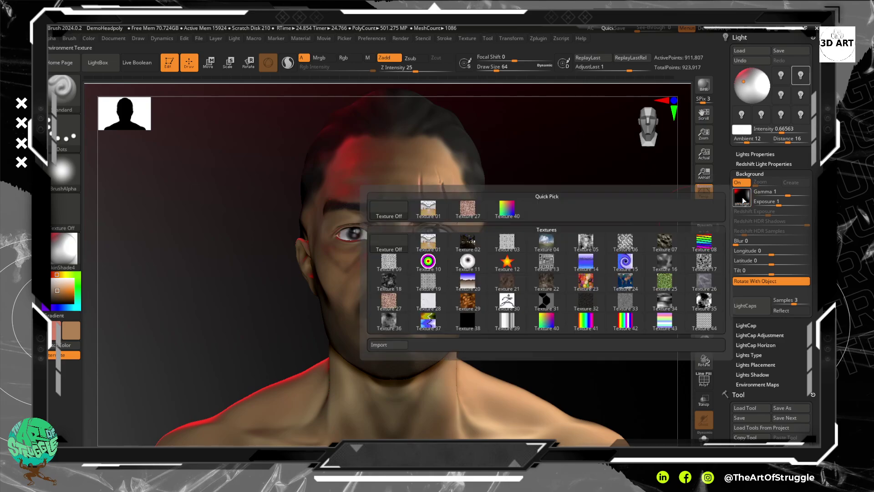
{"action": "mouse_move", "coordinate": [557, 249]}
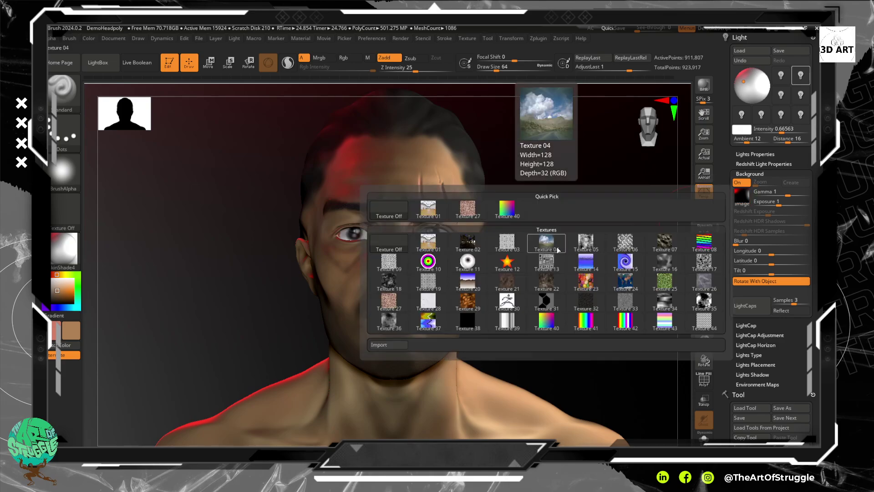
{"action": "left_click", "coordinate": [556, 249]}
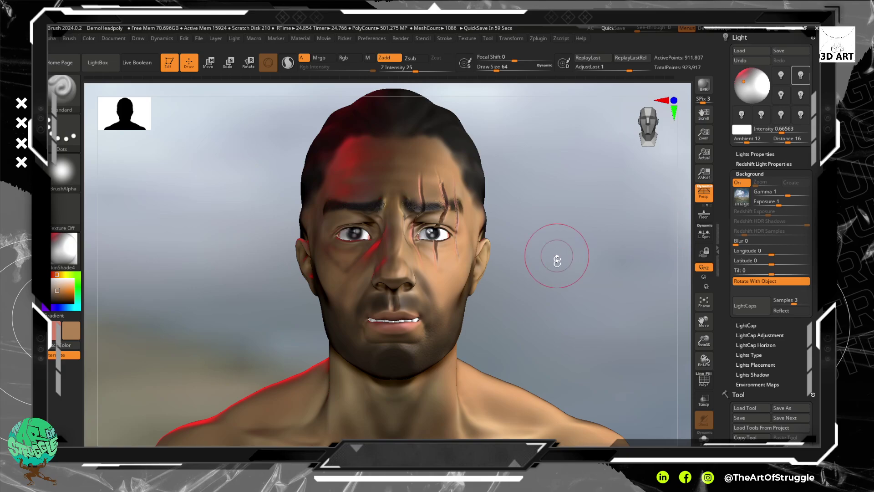
{"action": "mouse_move", "coordinate": [788, 192]}
{"action": "left_mouse_down"}
{"action": "mouse_move", "coordinate": [767, 195]}
{"action": "mouse_move", "coordinate": [782, 196]}
{"action": "left_mouse_up"}
Step: Set the background image to Texture 02 and create LightCaps from that environment map
{"action": "left_click", "coordinate": [749, 196]}
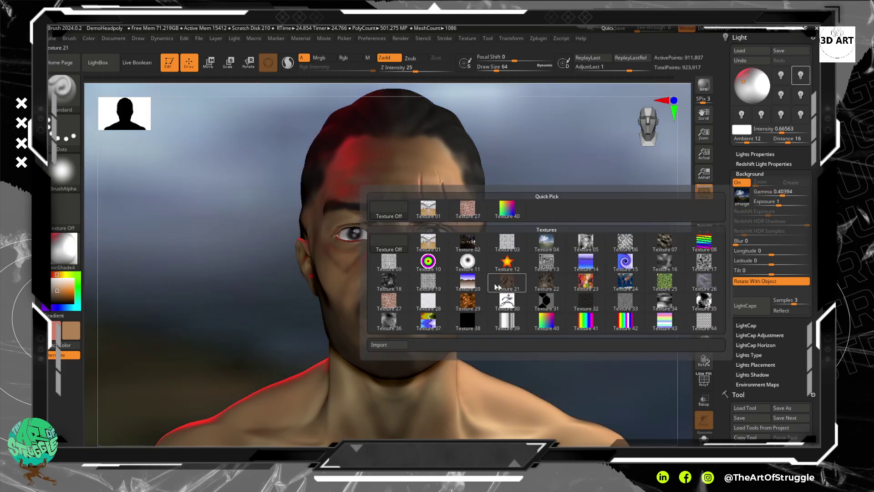
{"action": "left_click", "coordinate": [473, 244]}
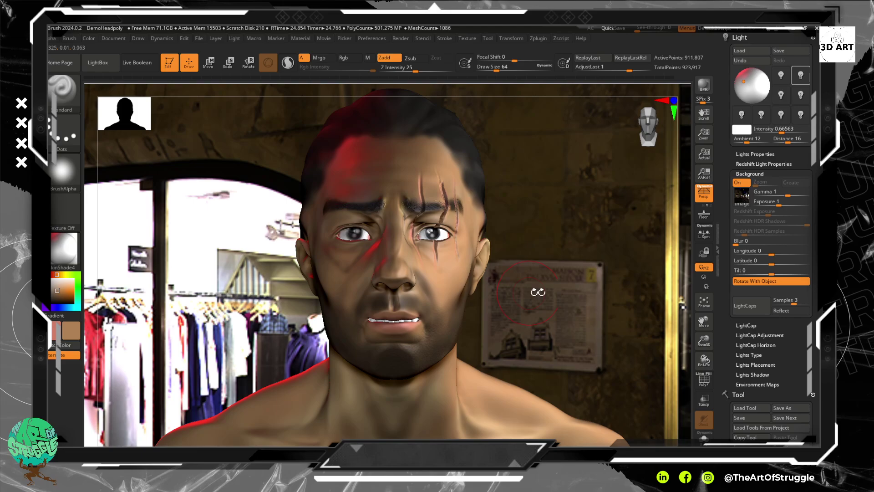
{"action": "mouse_move", "coordinate": [569, 294]}
{"action": "left_mouse_down"}
{"action": "mouse_move", "coordinate": [539, 294]}
{"action": "mouse_move", "coordinate": [609, 289]}
{"action": "mouse_move", "coordinate": [568, 288]}
{"action": "left_mouse_up"}
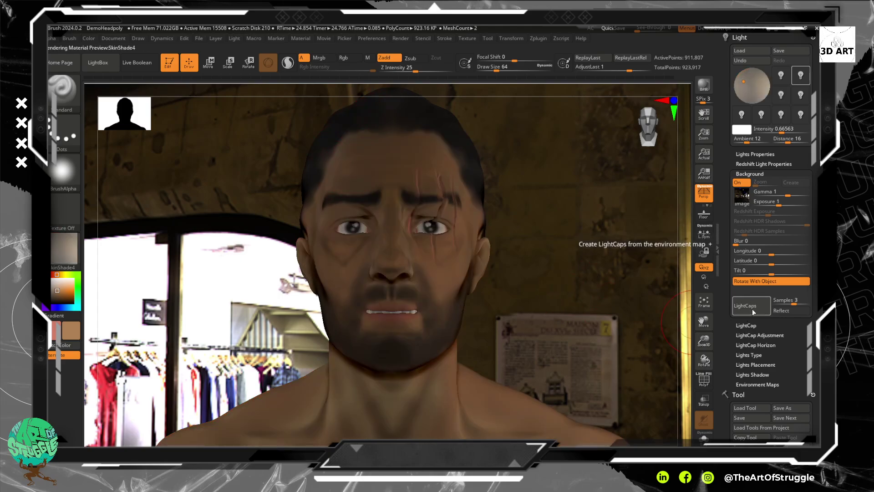
Step: Turn on Reflect for the background and recreate the LightCaps from the environment map
{"action": "left_click", "coordinate": [781, 310]}
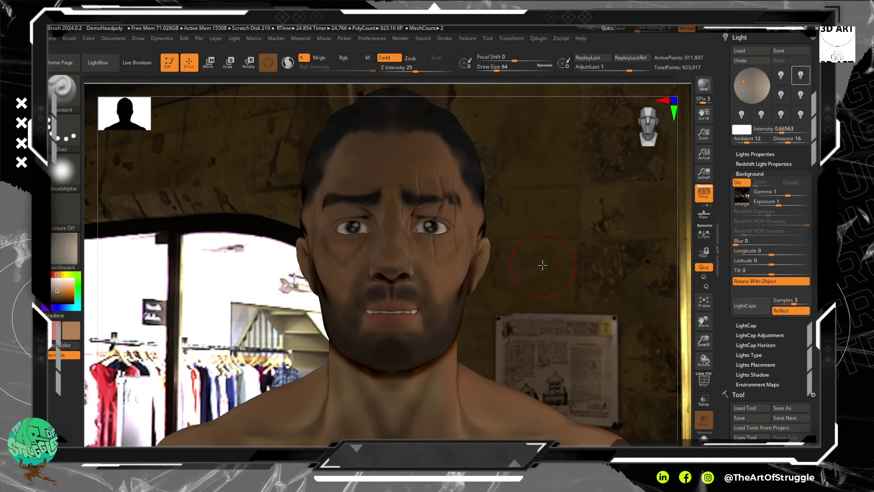
{"action": "left_click_drag", "start_coordinate": [542, 265], "coordinate": [605, 269]}
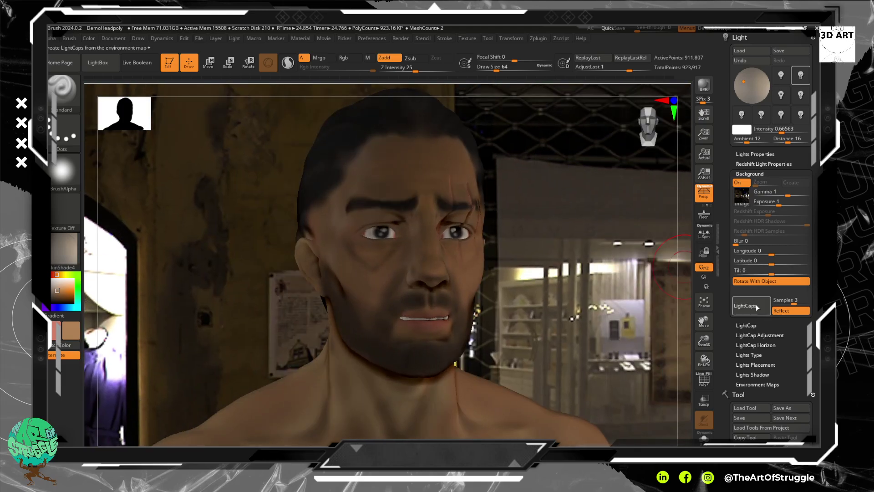
{"action": "mouse_move", "coordinate": [646, 293]}
{"action": "left_mouse_down"}
{"action": "mouse_move", "coordinate": [571, 289]}
{"action": "mouse_move", "coordinate": [618, 288]}
{"action": "mouse_move", "coordinate": [591, 295]}
{"action": "mouse_move", "coordinate": [539, 235]}
{"action": "mouse_move", "coordinate": [553, 233]}
{"action": "left_mouse_up"}
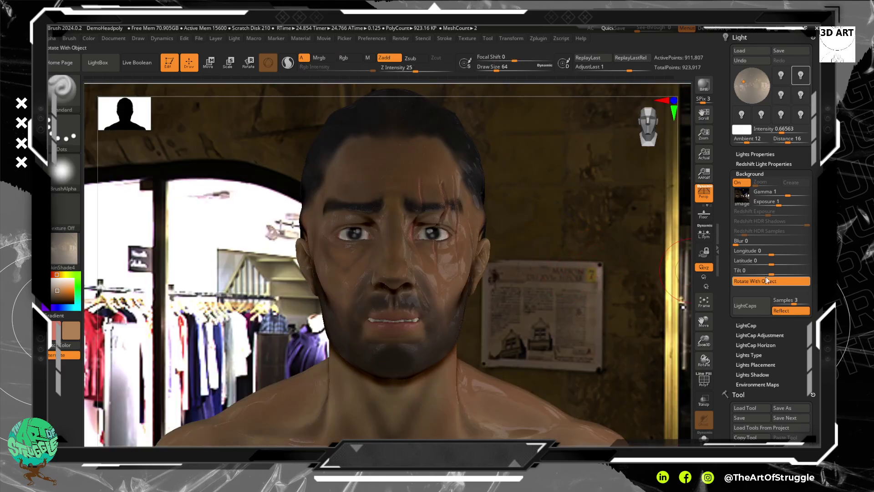
Step: Recreate the LightCaps with the background blur at 1.14942 and samples at 4, and run a BPR render of the head
{"action": "mouse_move", "coordinate": [735, 241]}
{"action": "left_mouse_down"}
{"action": "mouse_move", "coordinate": [760, 241]}
{"action": "mouse_move", "coordinate": [737, 247]}
{"action": "left_mouse_up"}
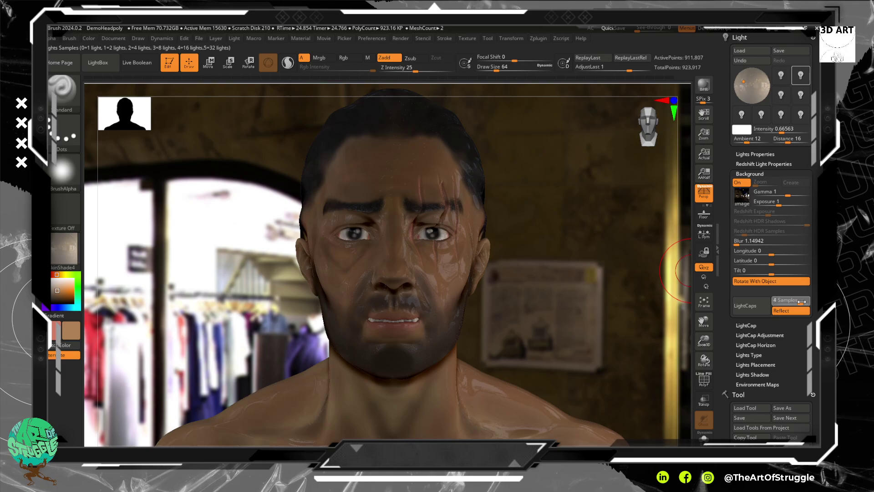
{"action": "left_click_drag", "start_coordinate": [802, 301], "coordinate": [802, 302]}
{"action": "left_click", "coordinate": [747, 306]}
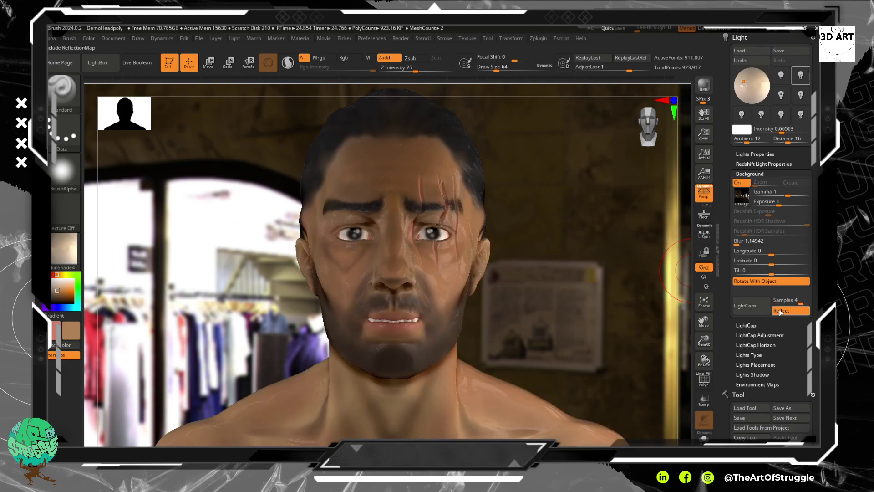
{"action": "left_click", "coordinate": [593, 302]}
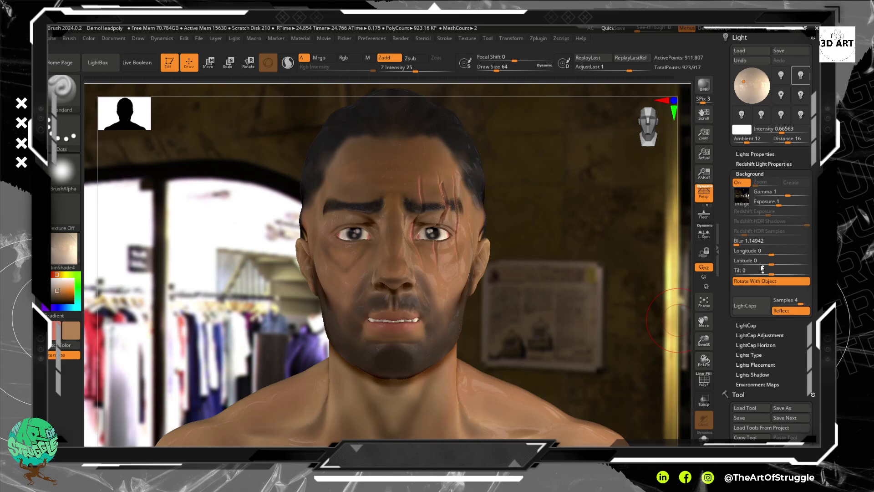
{"action": "left_click", "coordinate": [704, 89]}
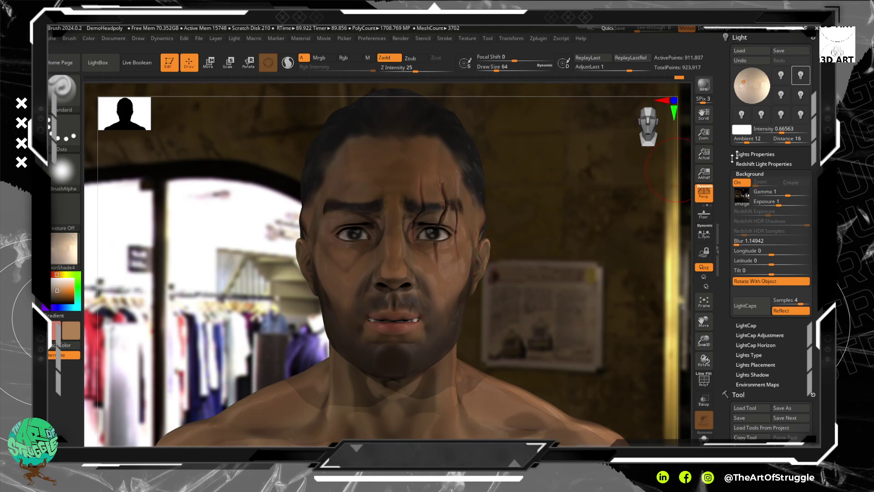
Step: Switch on the first and second scene lights, and try the third light before switching it back off
{"action": "left_click", "coordinate": [785, 76]}
{"action": "left_click", "coordinate": [785, 75]}
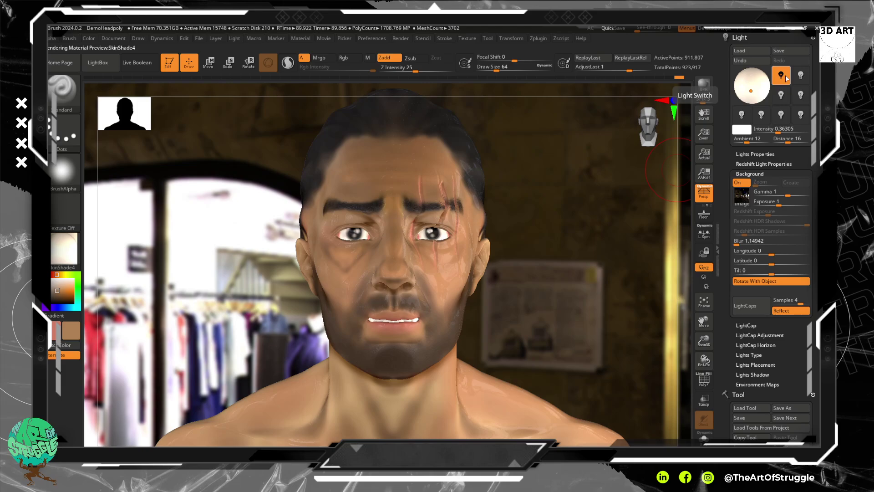
{"action": "left_click", "coordinate": [800, 77]}
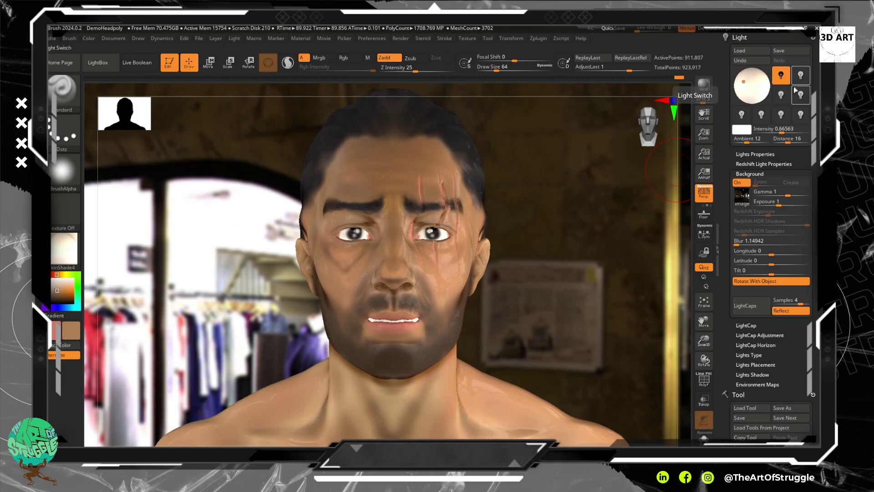
{"action": "left_click", "coordinate": [799, 78]}
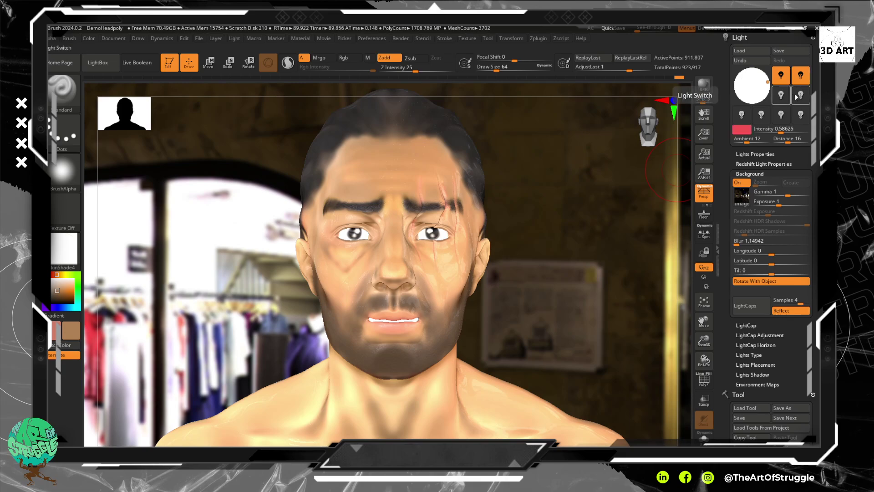
{"action": "left_click", "coordinate": [782, 99]}
{"action": "left_click", "coordinate": [781, 98]}
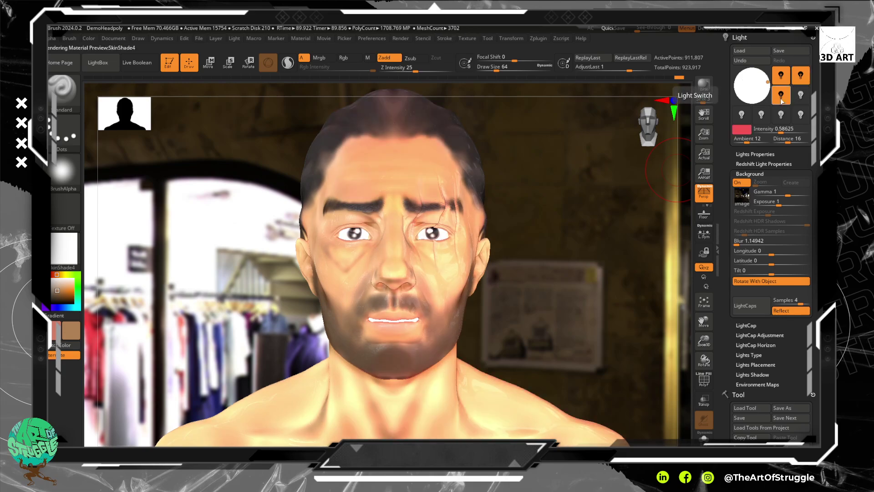
{"action": "left_click", "coordinate": [780, 97]}
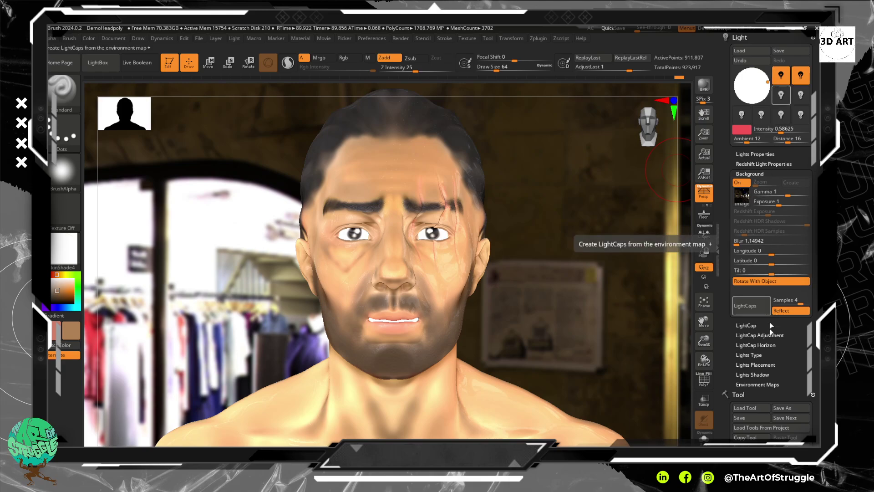
Step: Render the head with the Best renderer and examine the maps of the most recent BPR render passes
{"action": "left_click", "coordinate": [402, 40]}
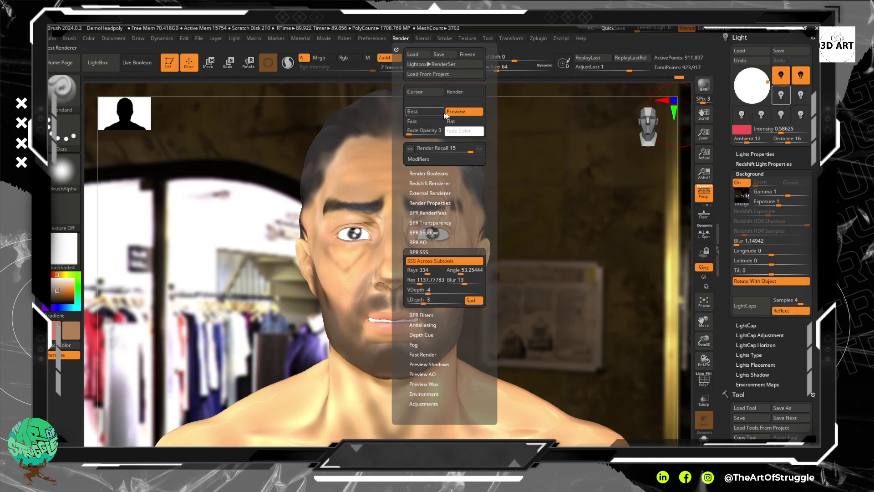
{"action": "left_click", "coordinate": [431, 112]}
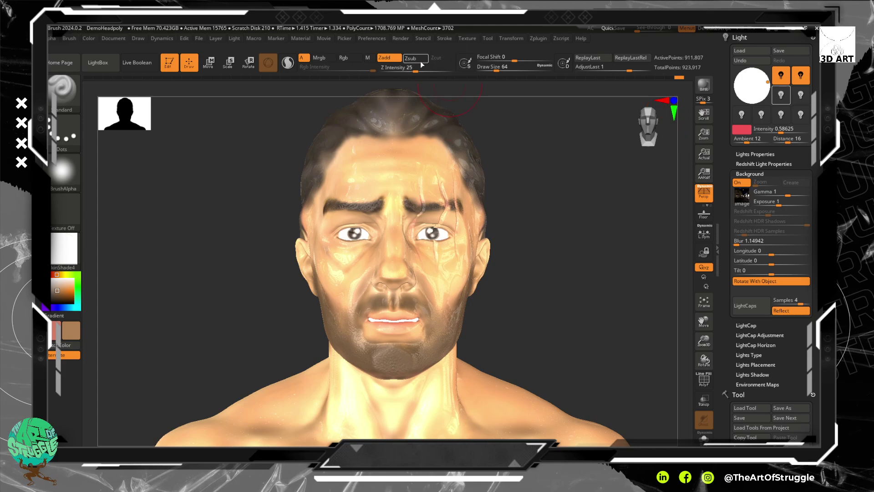
{"action": "left_click", "coordinate": [402, 39]}
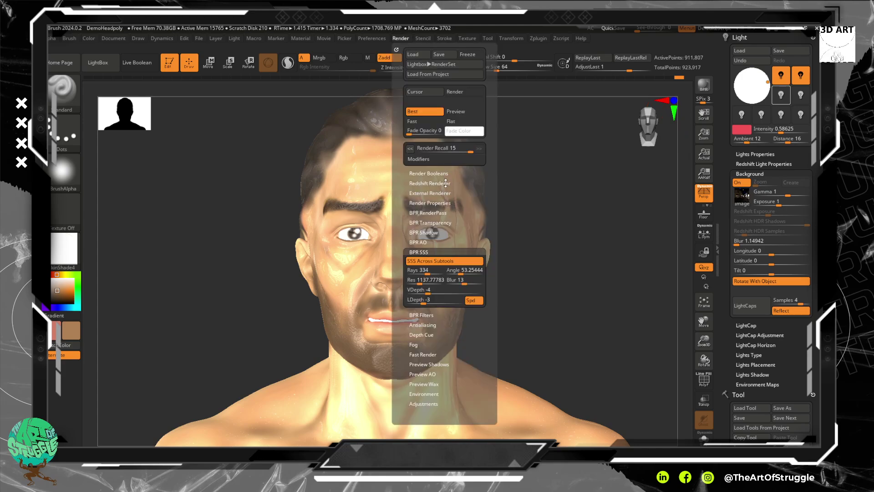
{"action": "left_click", "coordinate": [440, 203]}
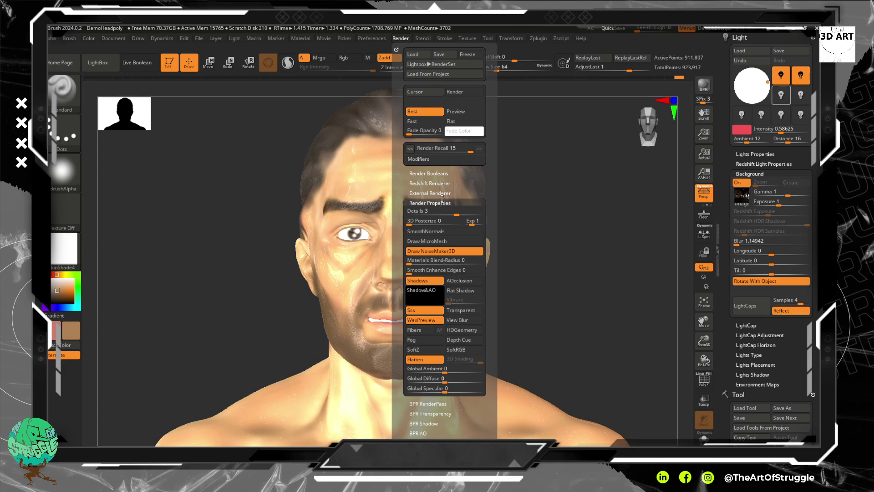
{"action": "left_click", "coordinate": [442, 202]}
{"action": "left_click", "coordinate": [441, 213]}
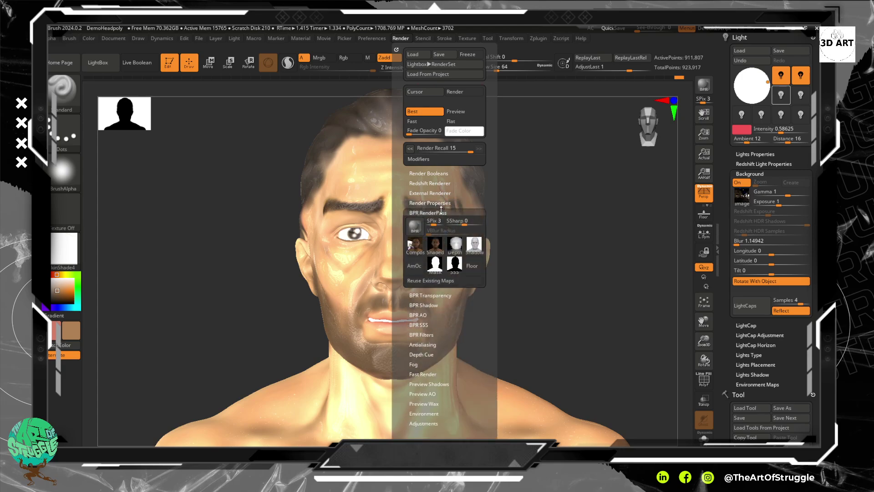
{"action": "mouse_move", "coordinate": [422, 251]}
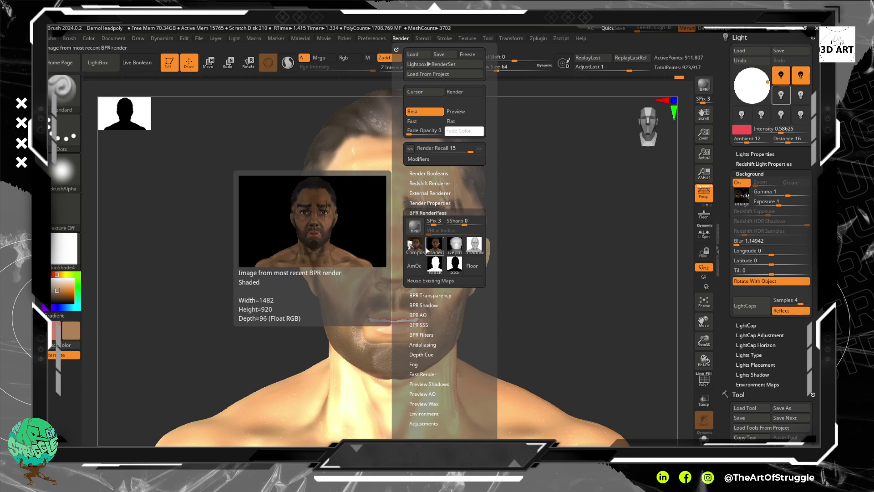
{"action": "mouse_move", "coordinate": [478, 248]}
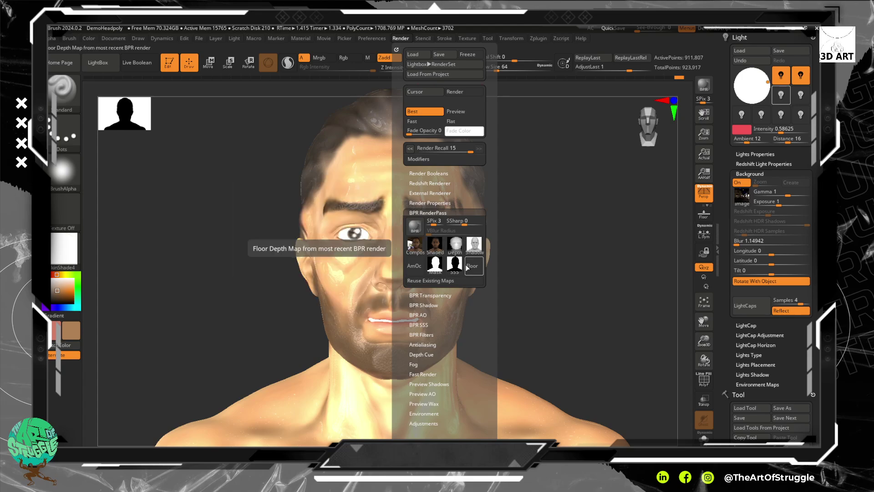
{"action": "mouse_move", "coordinate": [436, 267]}
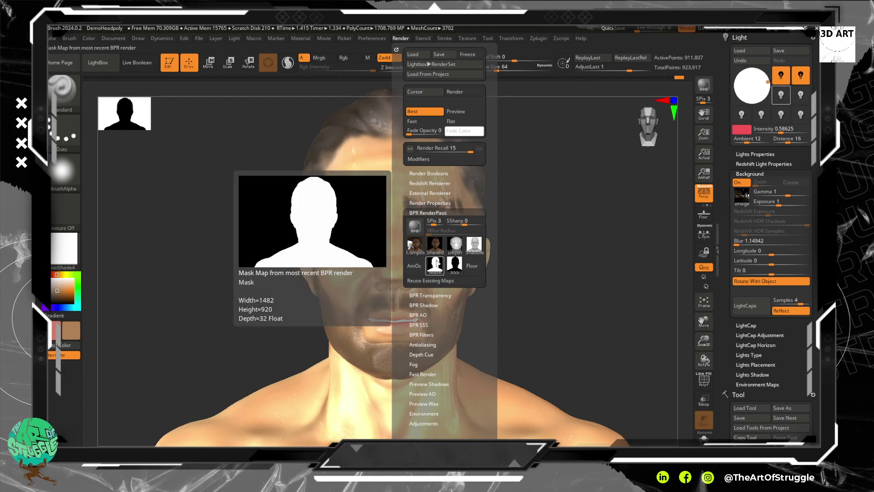
Step: Enable AOcclusion in the render properties and run another BPR render of the head
{"action": "left_click", "coordinate": [443, 204]}
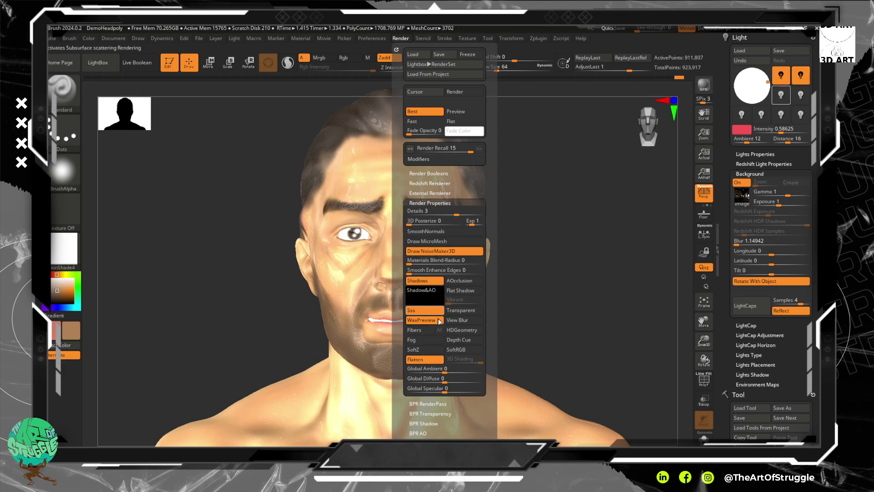
{"action": "left_click", "coordinate": [460, 279]}
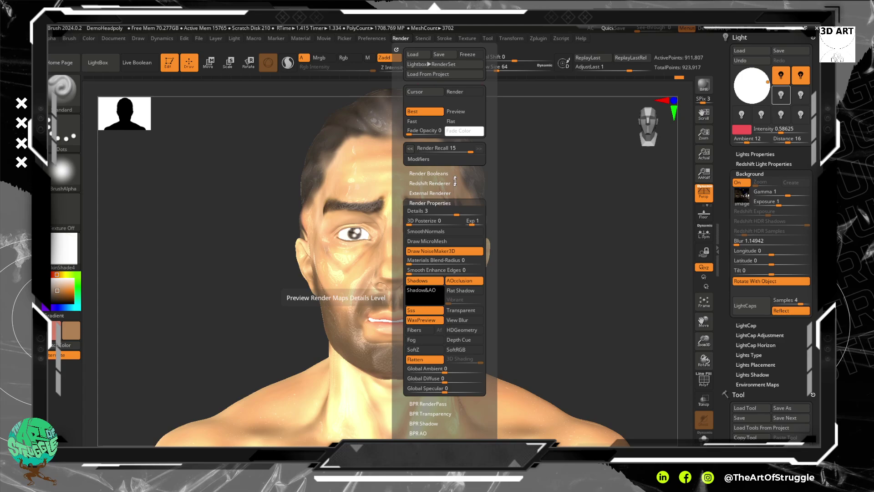
{"action": "scroll", "coordinate": [482, 181], "scroll_direction": "down", "scroll_amount": 2}
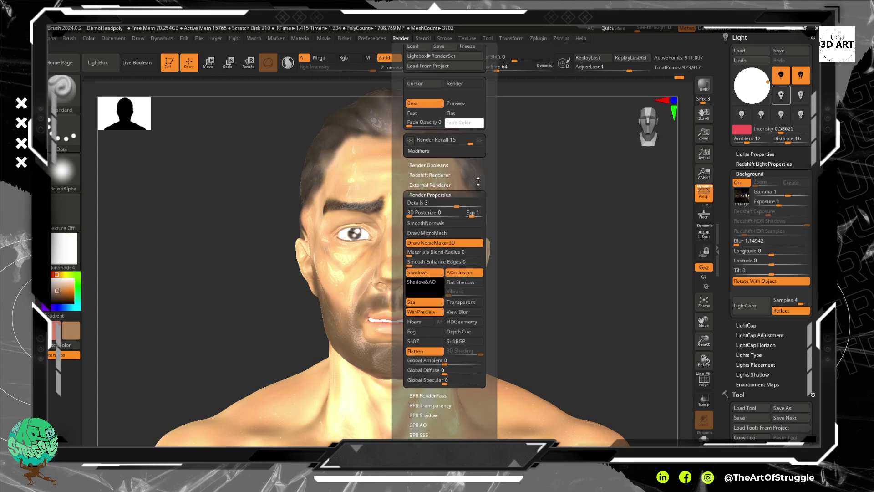
{"action": "left_click", "coordinate": [704, 87]}
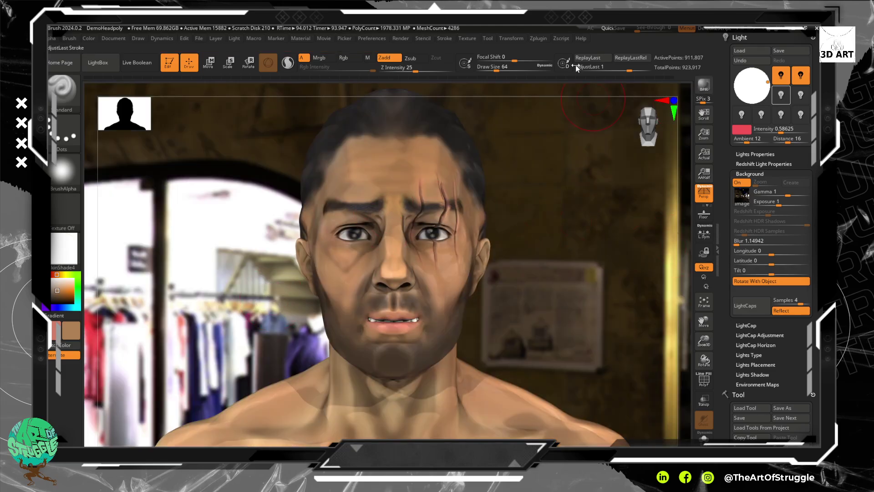
Step: Look through the renderer options and examine the new BPR render passes, including the shadow, ambient occlusion and mask maps
{"action": "left_click", "coordinate": [402, 38]}
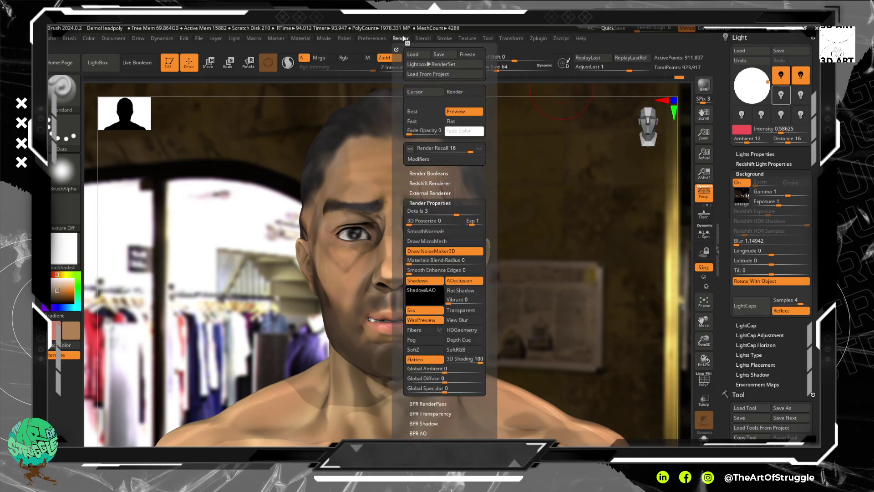
{"action": "left_click", "coordinate": [429, 183]}
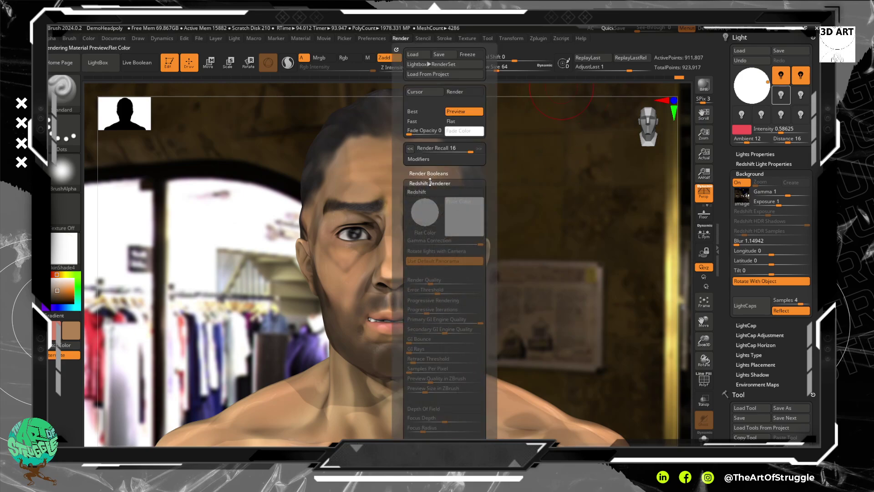
{"action": "left_click", "coordinate": [430, 183]}
{"action": "left_click", "coordinate": [429, 193]}
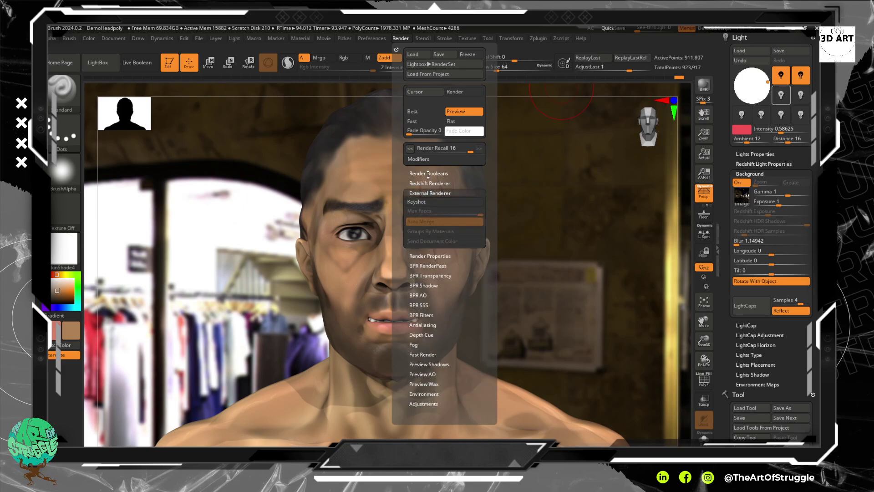
{"action": "left_click", "coordinate": [428, 174]}
{"action": "left_click", "coordinate": [428, 174]}
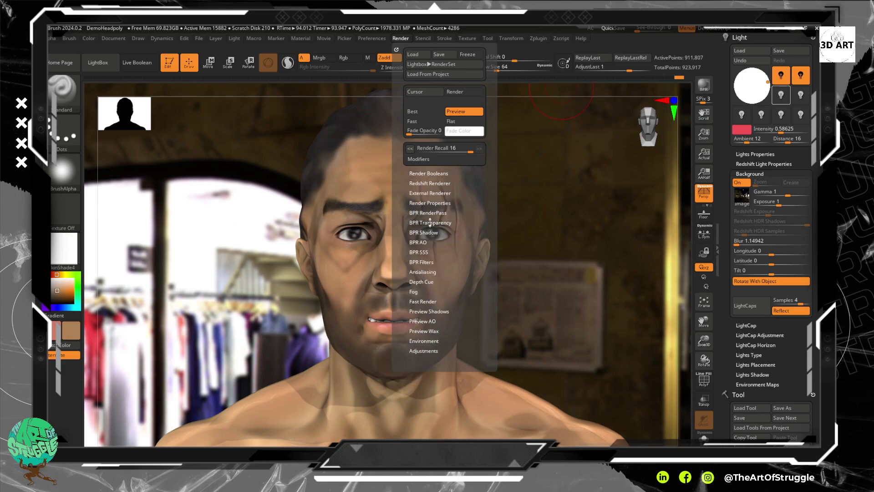
{"action": "left_click", "coordinate": [428, 213]}
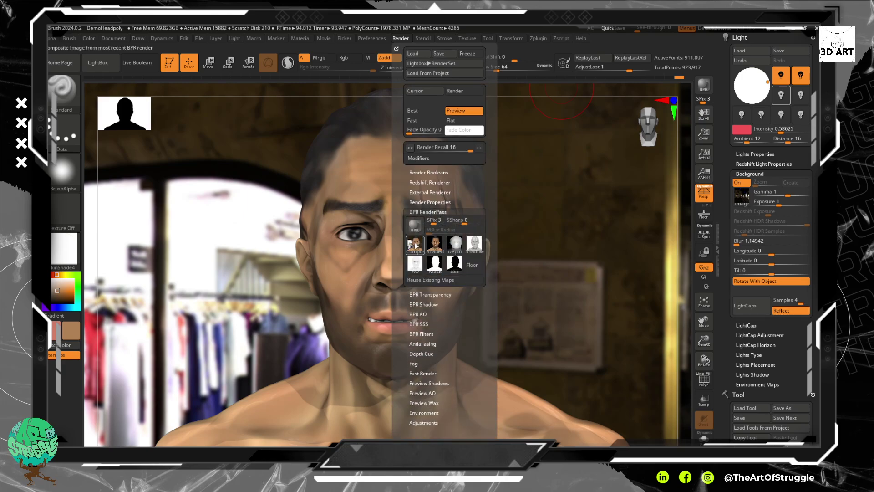
{"action": "mouse_move", "coordinate": [431, 245]}
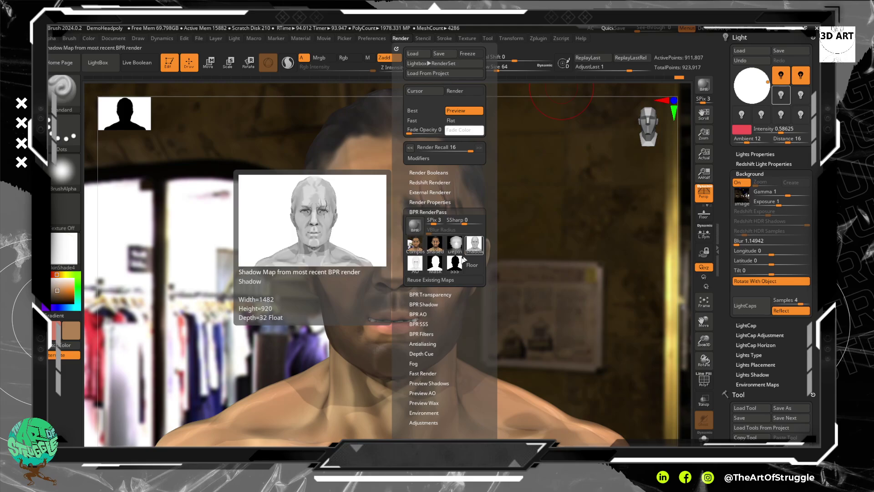
{"action": "mouse_move", "coordinate": [409, 266]}
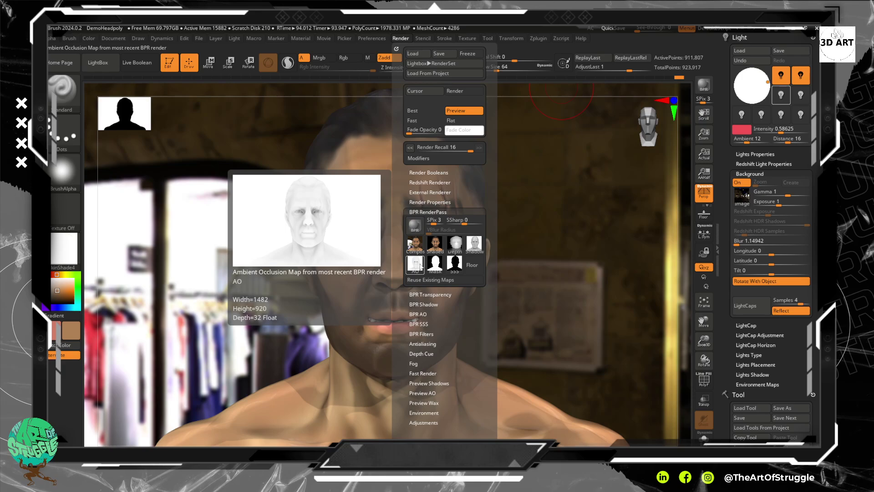
{"action": "mouse_move", "coordinate": [436, 265]}
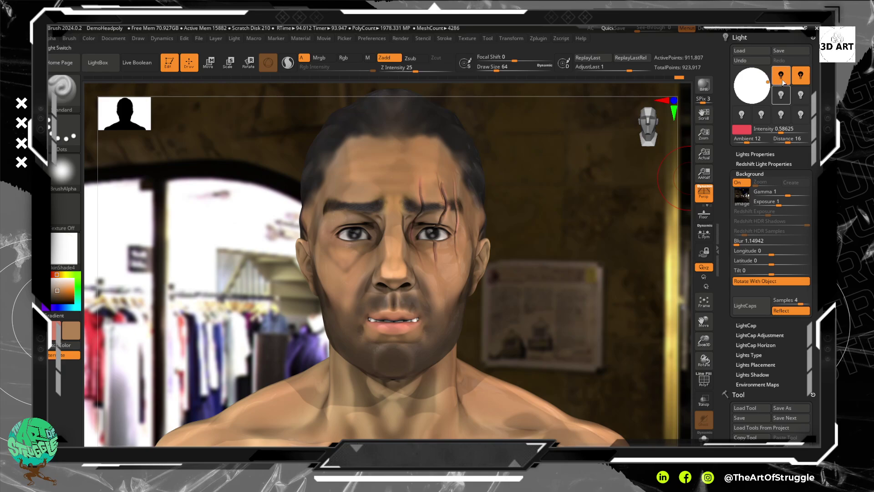
Step: Switch off the second scene light and keep the first scene light on
{"action": "left_click", "coordinate": [783, 81]}
{"action": "left_click", "coordinate": [783, 80]}
{"action": "left_click", "coordinate": [783, 80]}
{"action": "left_click", "coordinate": [783, 79]}
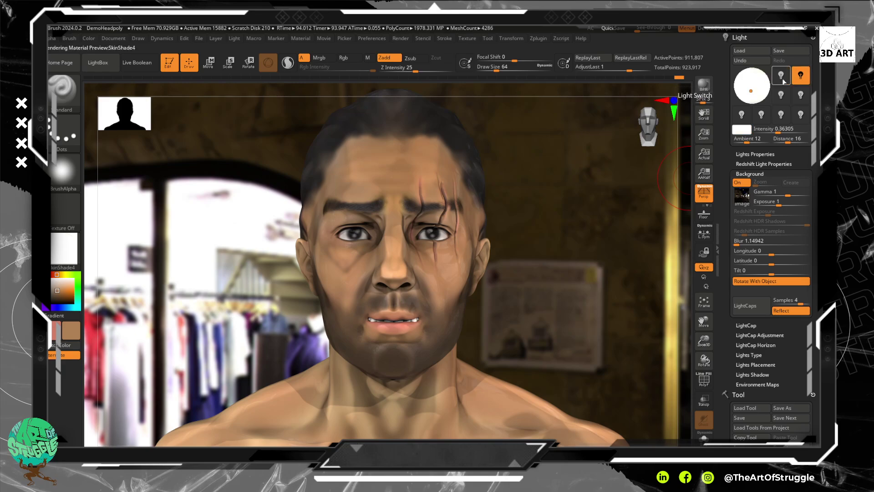
{"action": "left_click", "coordinate": [783, 81]}
{"action": "left_click", "coordinate": [800, 79]}
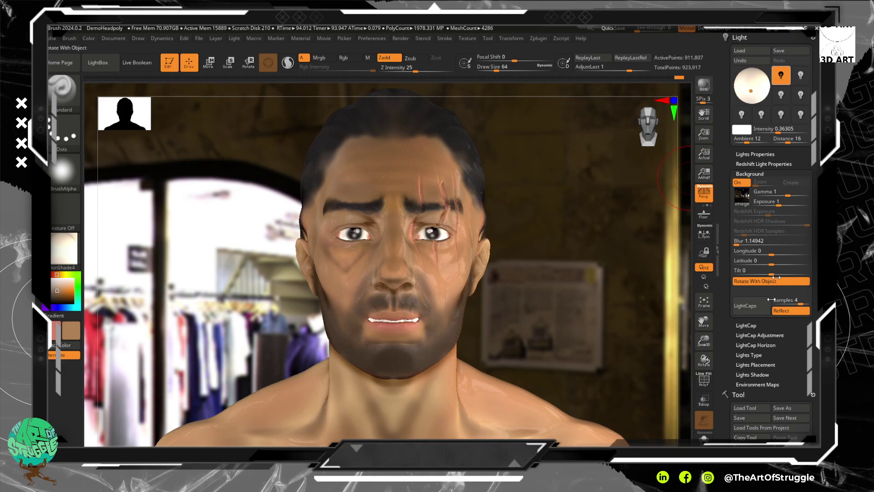
Step: Turn off Reflect and the environment background, and open the LightCap settings
{"action": "left_click", "coordinate": [791, 310]}
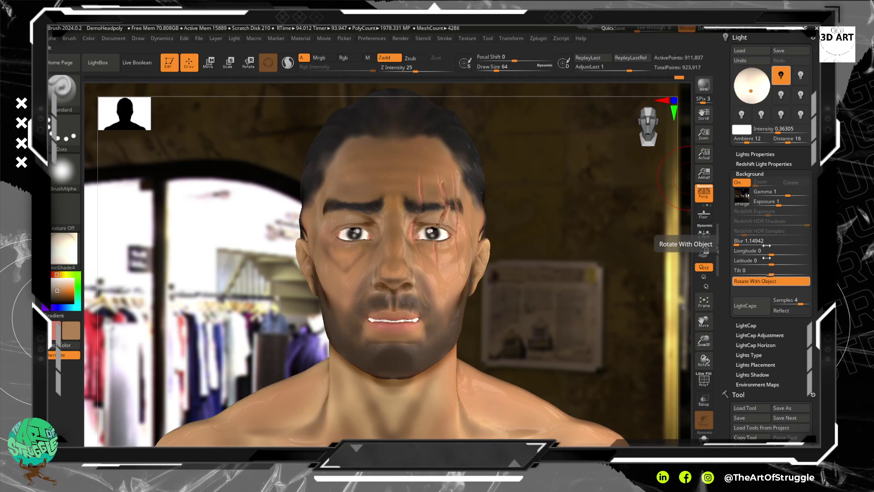
{"action": "left_click", "coordinate": [737, 182]}
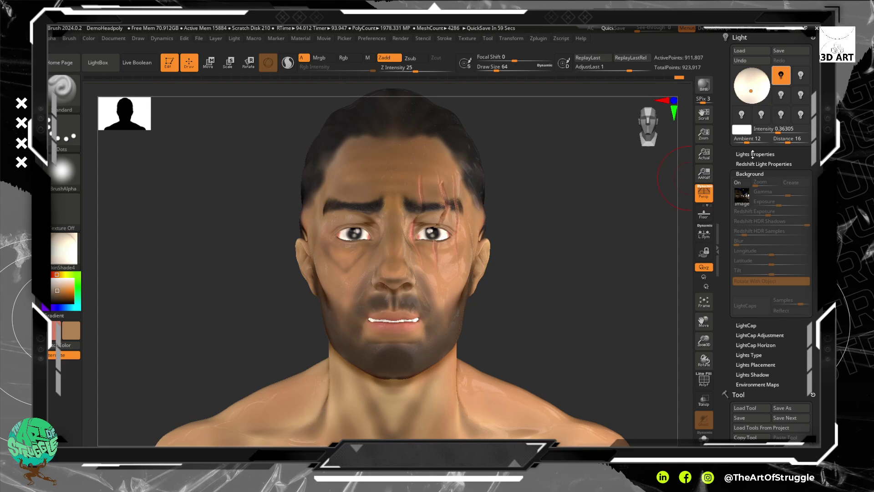
{"action": "left_click", "coordinate": [750, 173]}
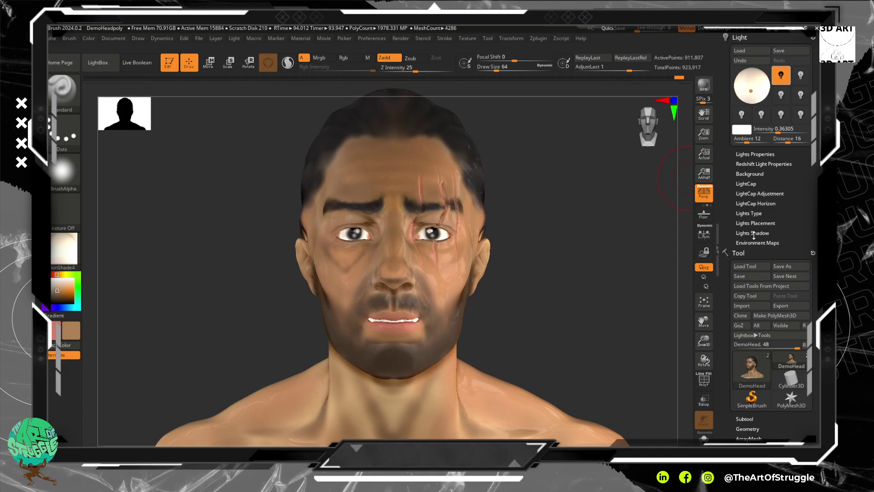
{"action": "left_click", "coordinate": [746, 184]}
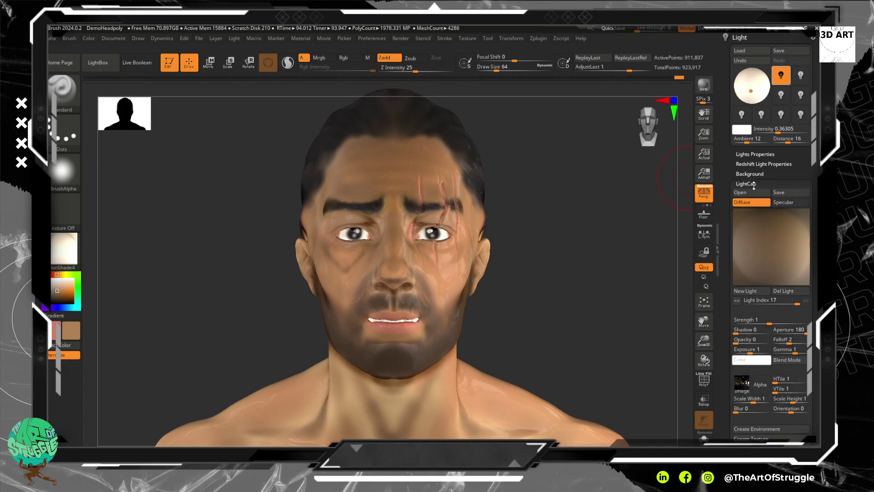
Step: Compare the specular and diffuse LightCaps, and remove the image texture from light 17 in the diffuse LightCap
{"action": "left_click_drag", "start_coordinate": [814, 306], "coordinate": [815, 276]}
{"action": "left_click", "coordinate": [775, 173]}
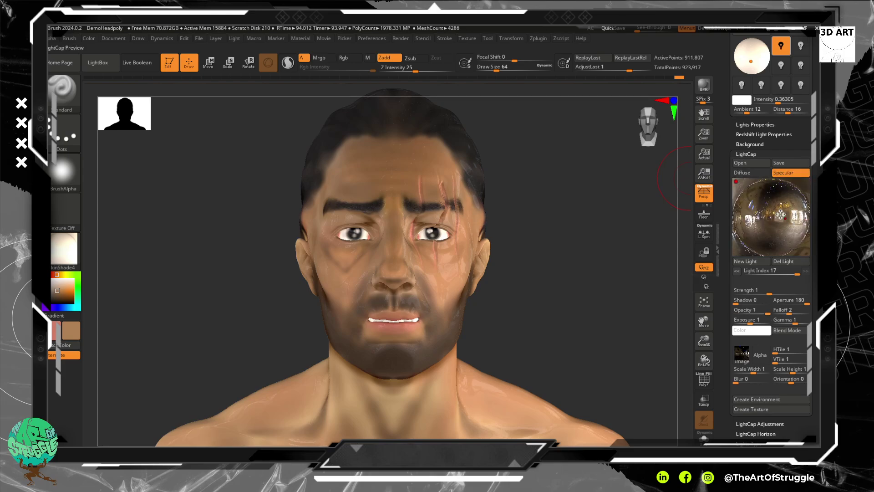
{"action": "left_click", "coordinate": [751, 172]}
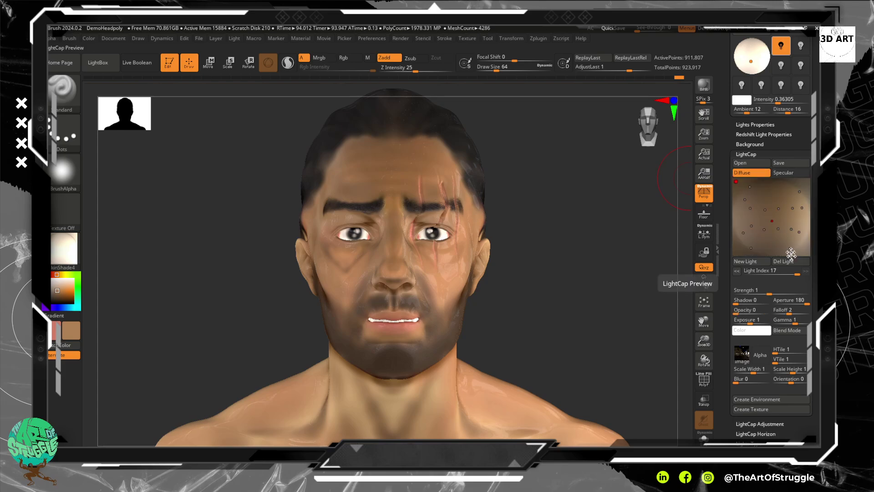
{"action": "left_click", "coordinate": [746, 358]}
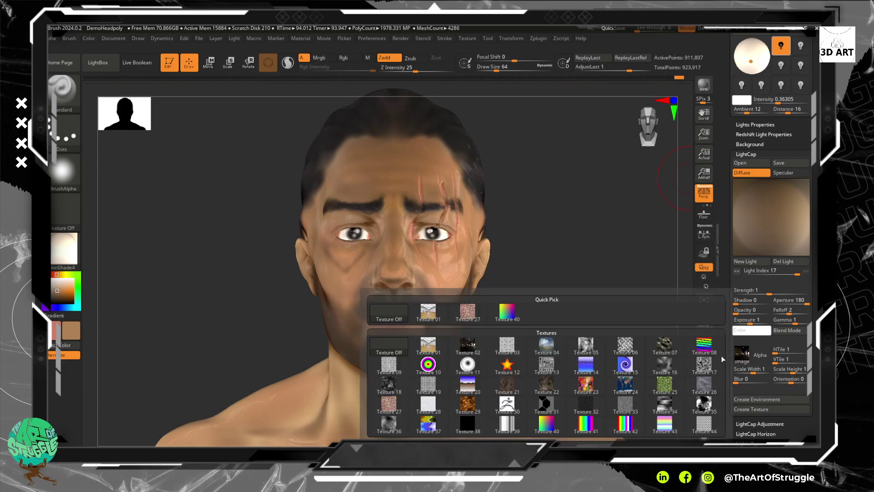
{"action": "left_click", "coordinate": [389, 313]}
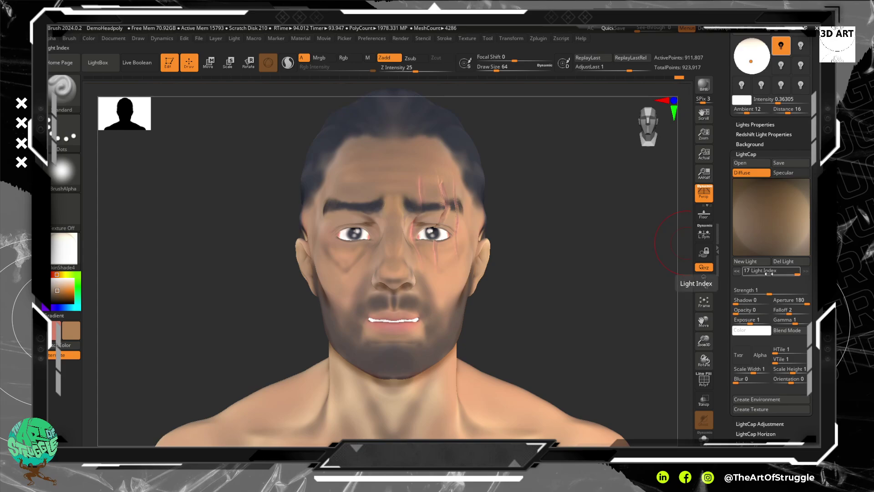
Step: Delete all the existing lights from the LightCap until none remain
{"action": "left_click", "coordinate": [787, 263]}
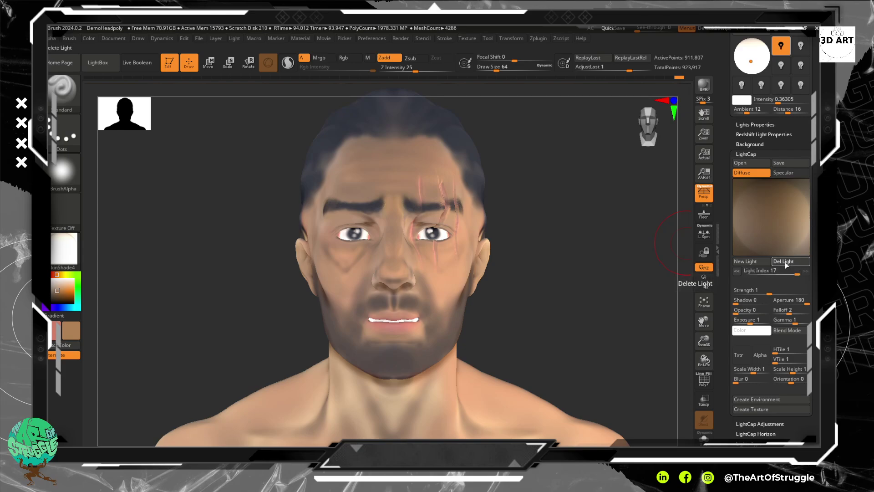
{"action": "left_click", "coordinate": [786, 263]}
{"action": "left_click", "coordinate": [786, 263]}
{"action": "left_click", "coordinate": [786, 263]}
{"action": "left_click", "coordinate": [786, 263]}
{"action": "left_click", "coordinate": [786, 263]}
{"action": "left_click", "coordinate": [786, 264]}
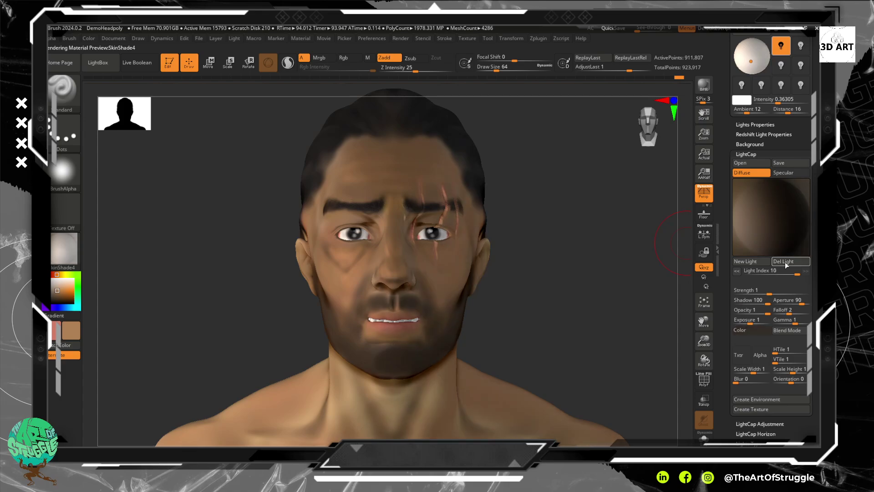
{"action": "left_click", "coordinate": [786, 263]}
{"action": "left_click", "coordinate": [786, 263]}
{"action": "left_click", "coordinate": [786, 263]}
{"action": "left_click", "coordinate": [786, 263]}
{"action": "left_click", "coordinate": [786, 264]}
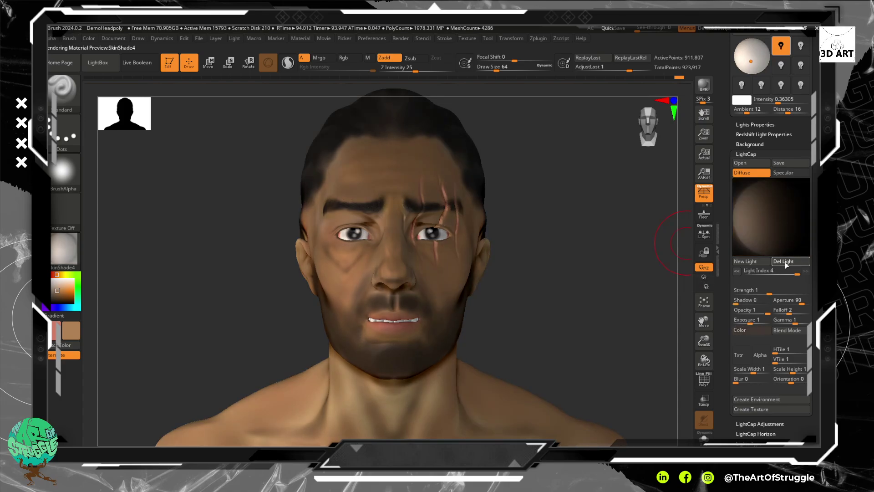
{"action": "left_click", "coordinate": [786, 263]}
{"action": "left_click", "coordinate": [786, 263]}
{"action": "left_click", "coordinate": [786, 264]}
{"action": "left_click", "coordinate": [786, 263]}
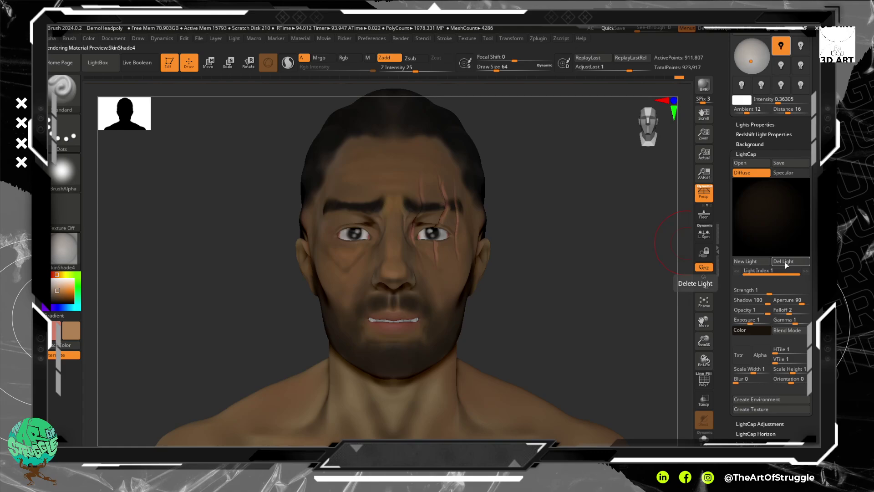
{"action": "left_click", "coordinate": [786, 263]}
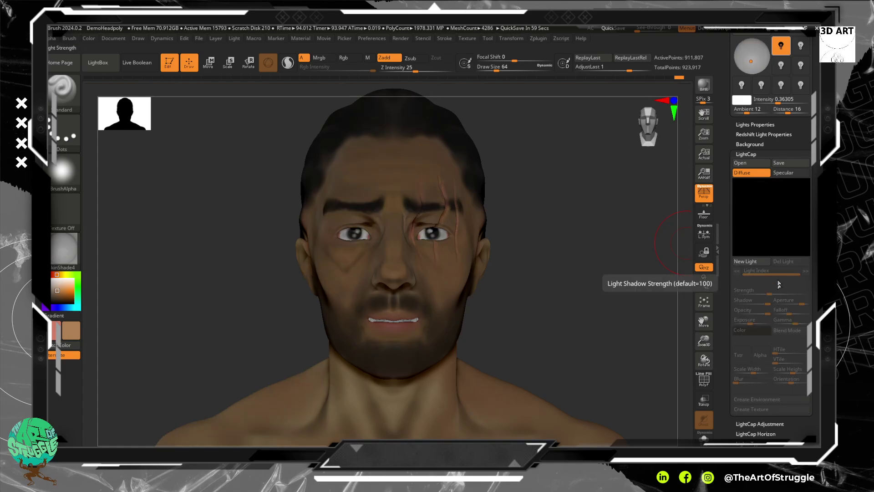
Step: Add a new LightCap light low on the sphere, with strength about 1.14 and falloff about 0.83
{"action": "left_click", "coordinate": [755, 263]}
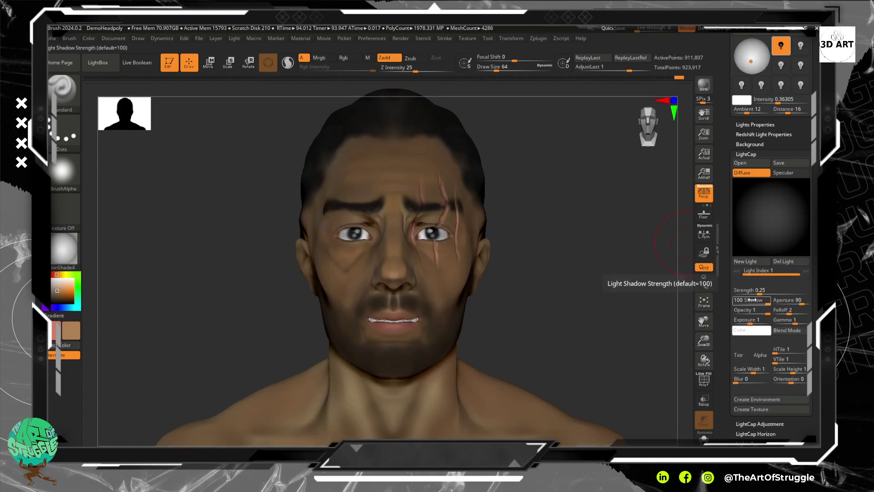
{"action": "left_click_drag", "start_coordinate": [770, 219], "coordinate": [770, 237]}
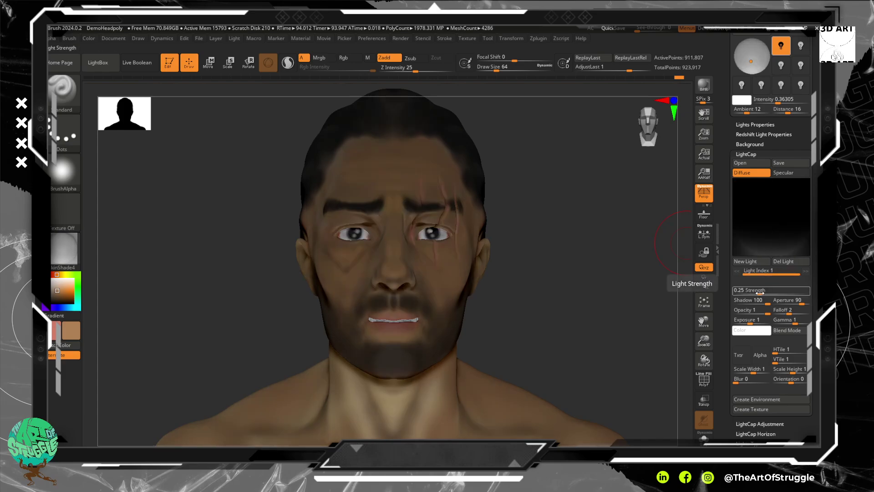
{"action": "left_click_drag", "start_coordinate": [760, 293], "coordinate": [786, 309]}
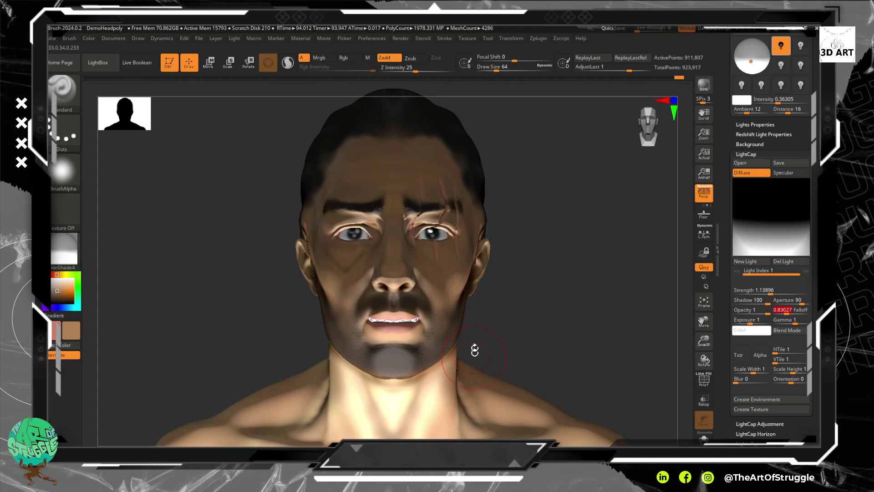
Step: Try the light at several positions on the LightCap sphere, set its falloff to about 0.96, and leave it on the sphere's left side
{"action": "mouse_move", "coordinate": [770, 243]}
{"action": "left_mouse_down"}
{"action": "mouse_move", "coordinate": [773, 193]}
{"action": "mouse_move", "coordinate": [769, 200]}
{"action": "left_mouse_up"}
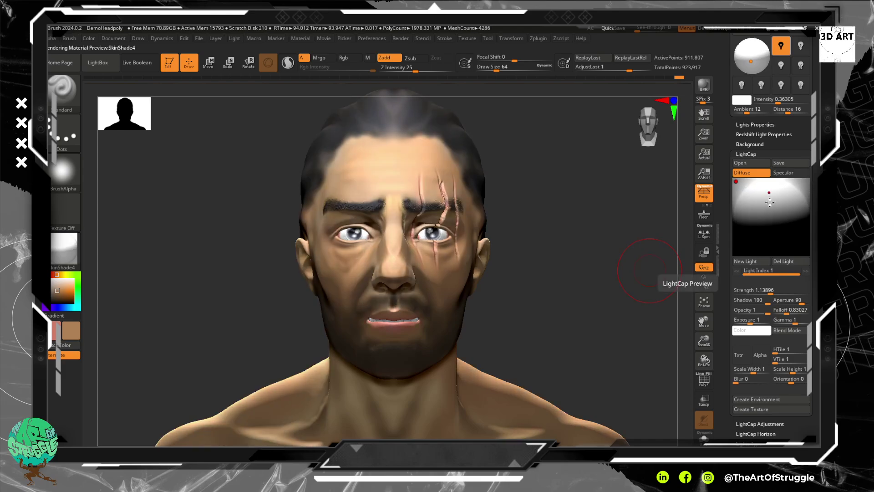
{"action": "left_click_drag", "start_coordinate": [770, 194], "coordinate": [787, 216]}
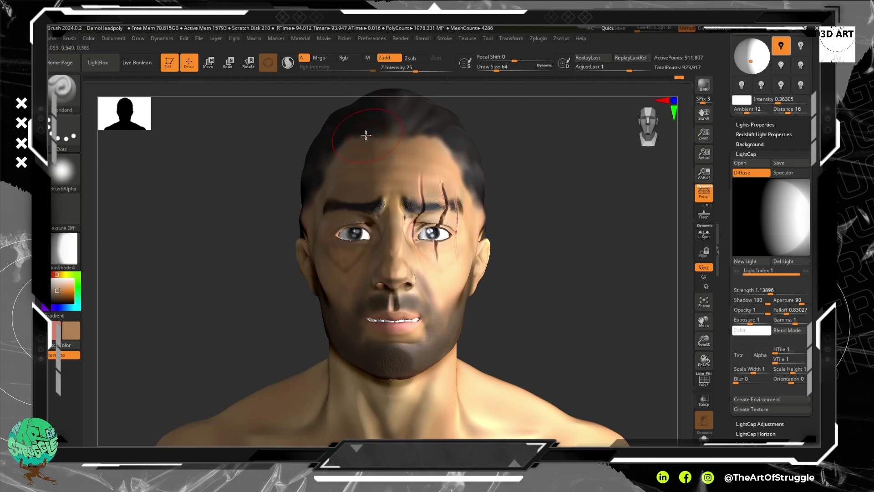
{"action": "mouse_move", "coordinate": [791, 216]}
{"action": "left_mouse_down"}
{"action": "mouse_move", "coordinate": [804, 218]}
{"action": "mouse_move", "coordinate": [794, 219]}
{"action": "left_mouse_up"}
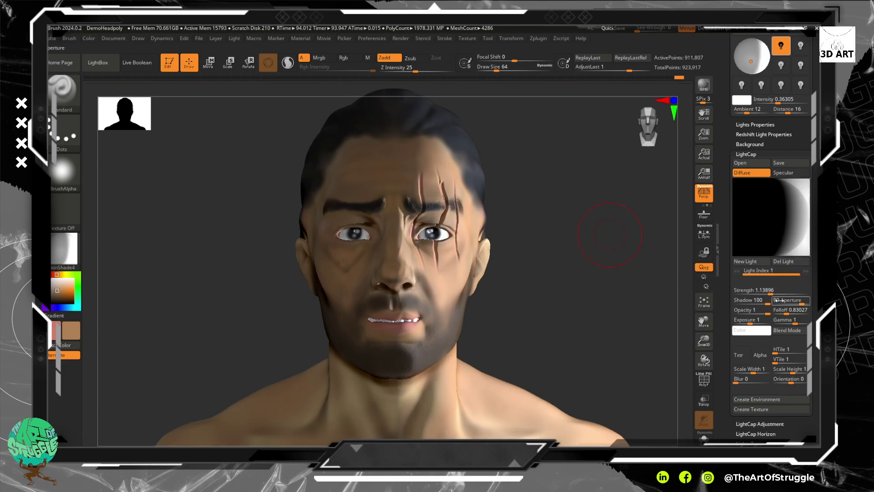
{"action": "left_click_drag", "start_coordinate": [784, 310], "coordinate": [784, 312]}
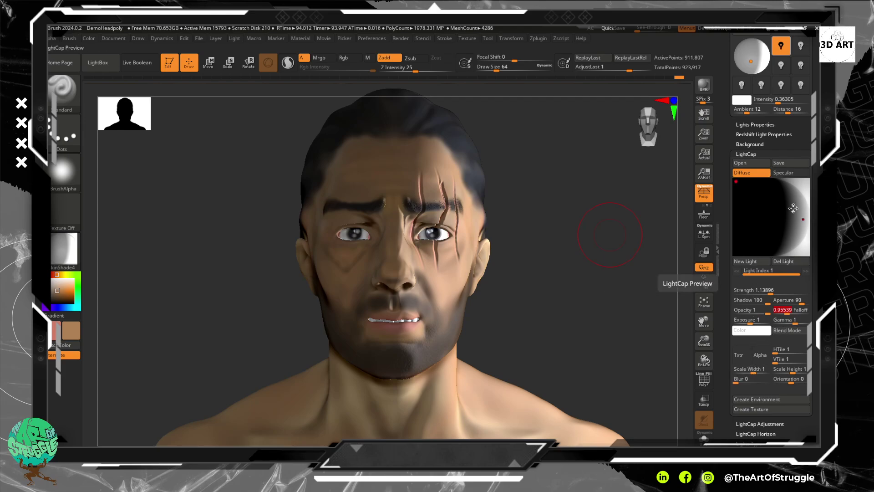
{"action": "mouse_move", "coordinate": [801, 221]}
{"action": "left_mouse_down"}
{"action": "mouse_move", "coordinate": [796, 233]}
{"action": "mouse_move", "coordinate": [774, 238]}
{"action": "left_mouse_up"}
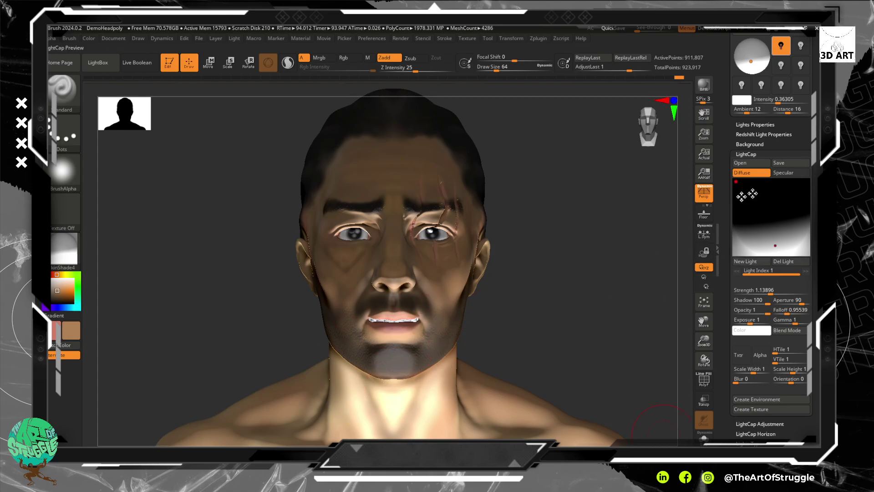
{"action": "left_click_drag", "start_coordinate": [777, 246], "coordinate": [755, 218]}
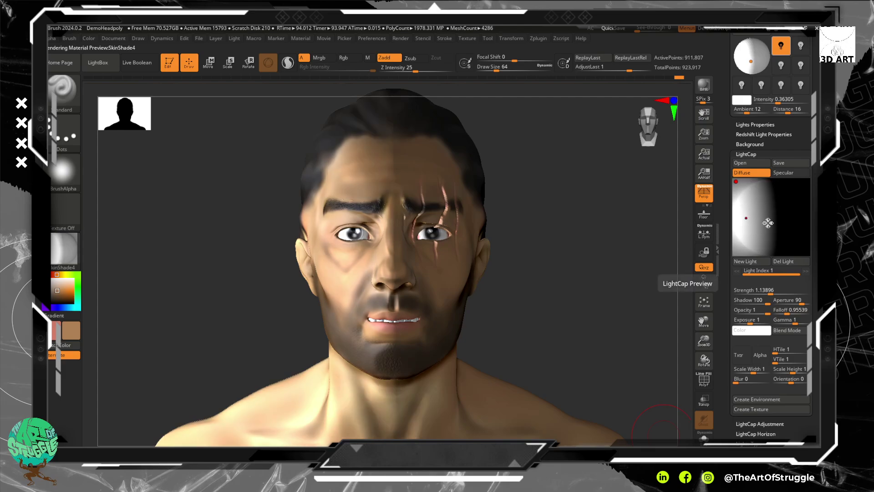
Step: Add a second LightCap light and place it on the right side of the sphere
{"action": "left_click", "coordinate": [758, 263]}
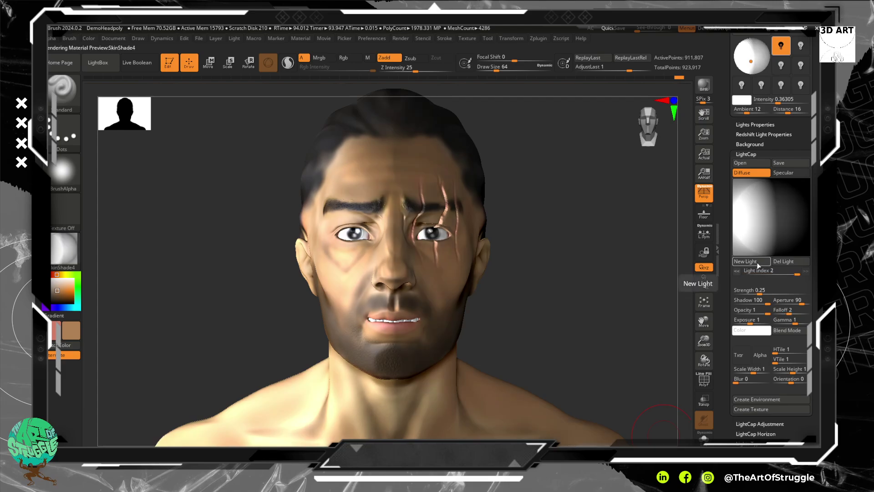
{"action": "left_click_drag", "start_coordinate": [773, 218], "coordinate": [789, 218]}
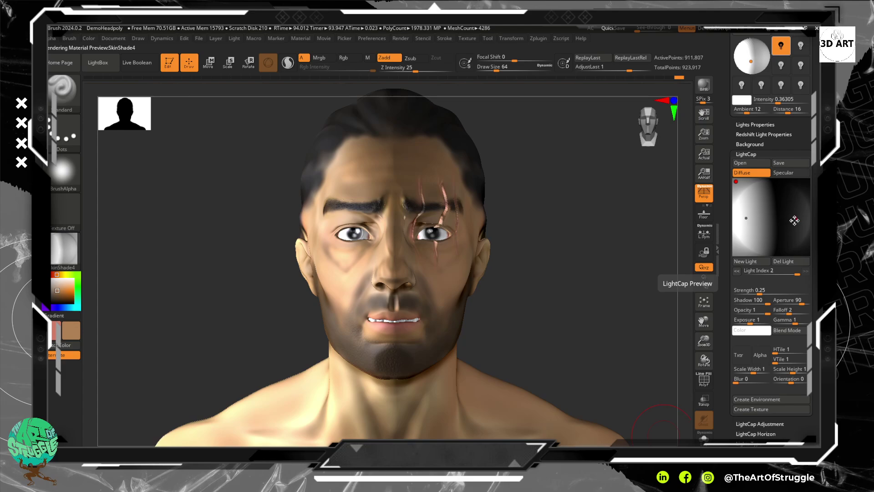
{"action": "left_click_drag", "start_coordinate": [795, 221], "coordinate": [791, 221]}
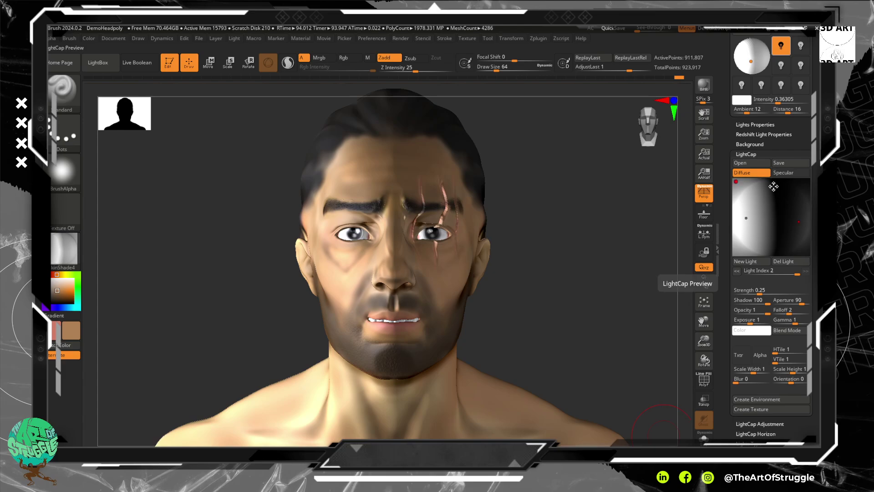
{"action": "left_click_drag", "start_coordinate": [798, 224], "coordinate": [784, 217]}
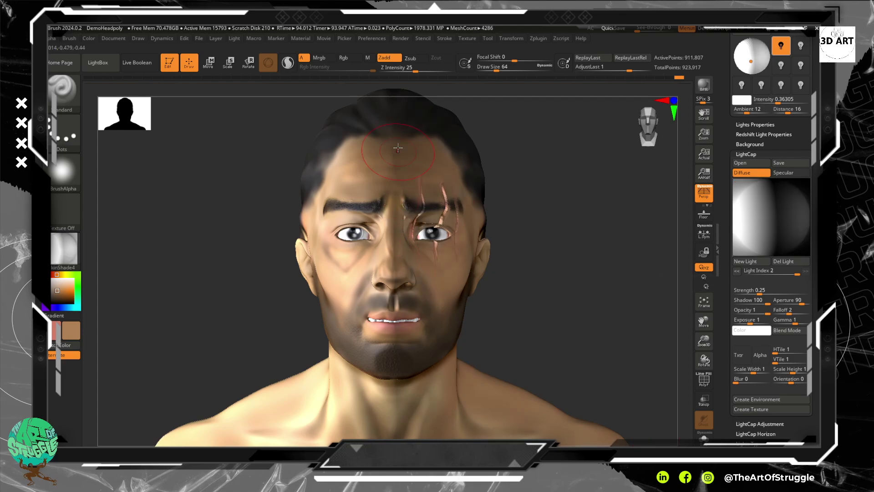
Step: Add a third LightCap light near the upper centre of the sphere, with strength about 0.94 and falloff about 3.46
{"action": "left_click", "coordinate": [747, 262]}
{"action": "left_click_drag", "start_coordinate": [771, 217], "coordinate": [775, 228]}
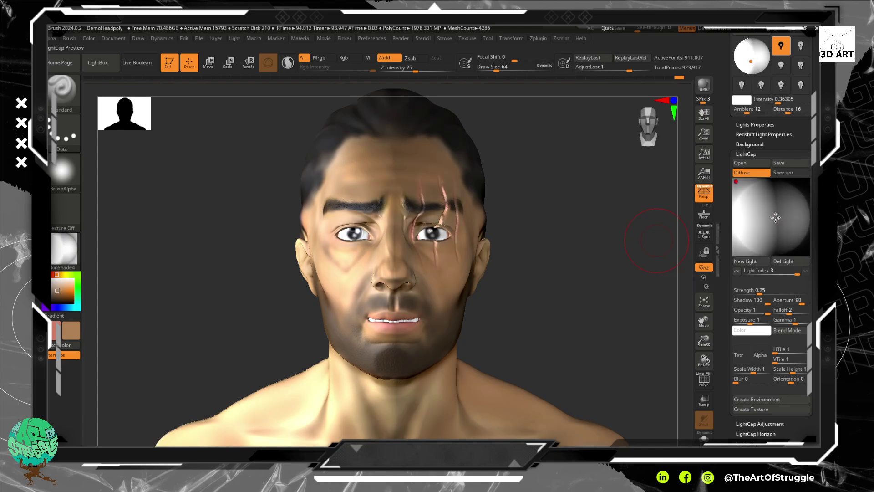
{"action": "left_click_drag", "start_coordinate": [760, 290], "coordinate": [768, 293]}
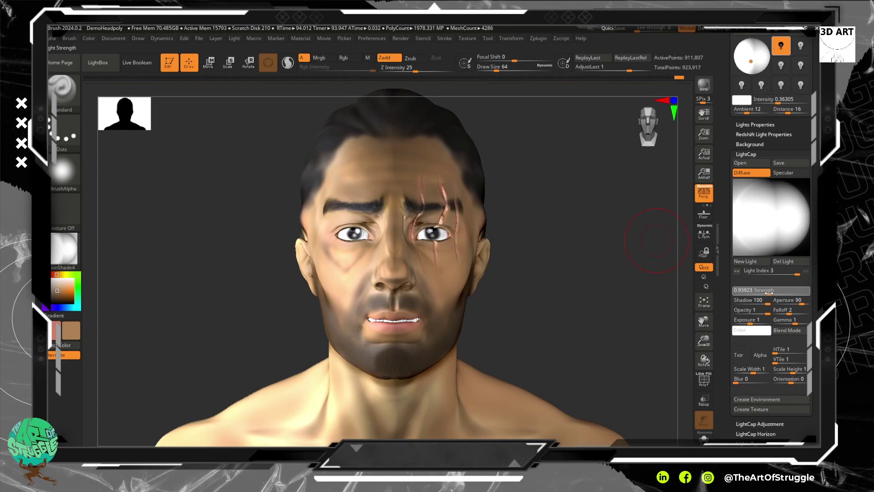
{"action": "left_click_drag", "start_coordinate": [777, 220], "coordinate": [776, 227]}
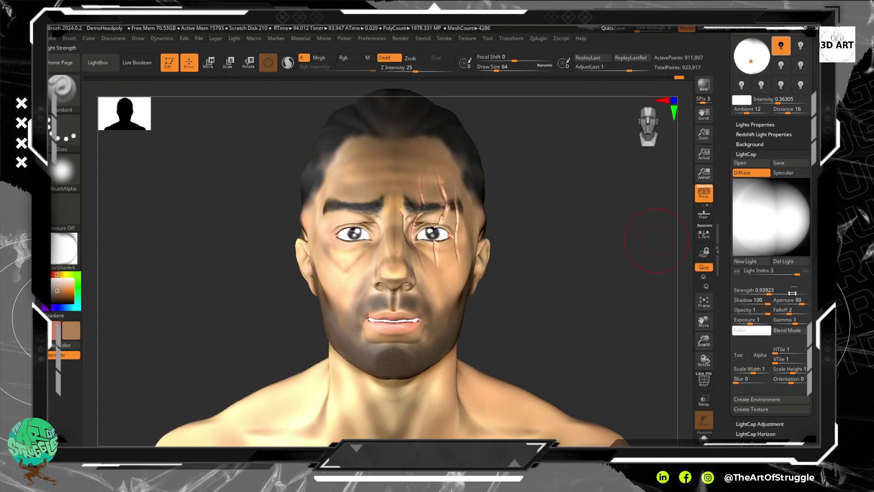
{"action": "mouse_move", "coordinate": [793, 311]}
{"action": "left_mouse_down"}
{"action": "mouse_move", "coordinate": [781, 313]}
{"action": "mouse_move", "coordinate": [792, 311]}
{"action": "left_mouse_up"}
{"action": "mouse_move", "coordinate": [777, 223]}
{"action": "left_mouse_down"}
{"action": "mouse_move", "coordinate": [769, 220]}
{"action": "mouse_move", "coordinate": [774, 200]}
{"action": "mouse_move", "coordinate": [774, 209]}
{"action": "left_mouse_up"}
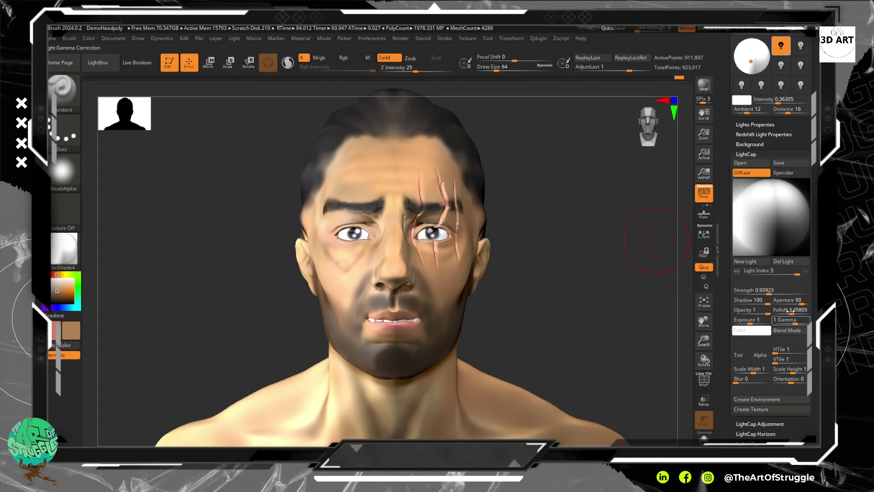
Step: Add a fourth LightCap light at the lower part of the sphere and change its color to blue
{"action": "left_click", "coordinate": [745, 262]}
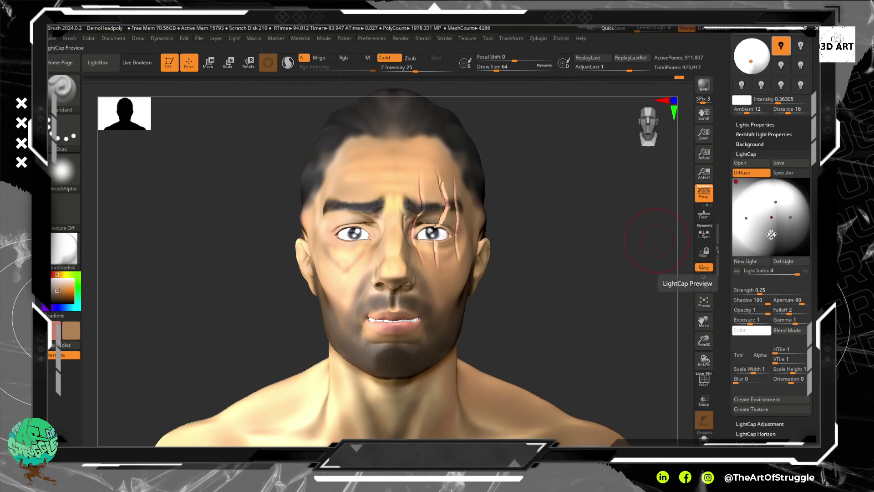
{"action": "left_click_drag", "start_coordinate": [768, 218], "coordinate": [775, 241]}
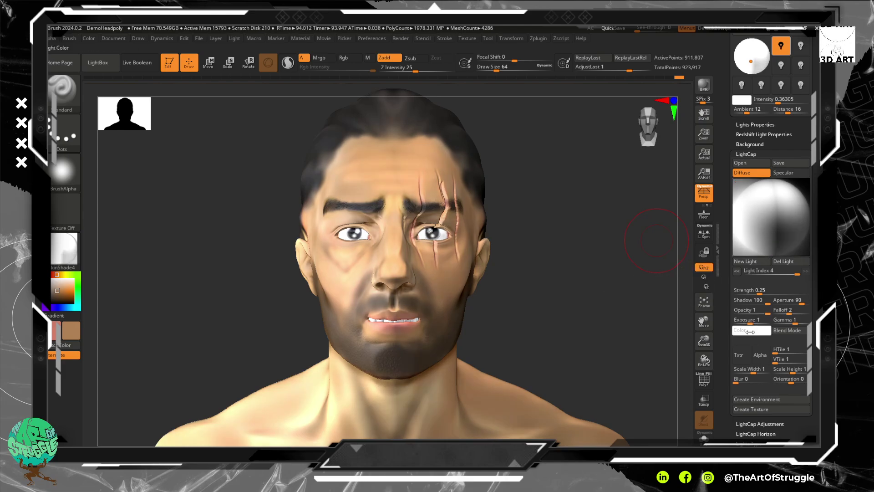
{"action": "left_click", "coordinate": [738, 330]}
{"action": "left_click", "coordinate": [797, 340]}
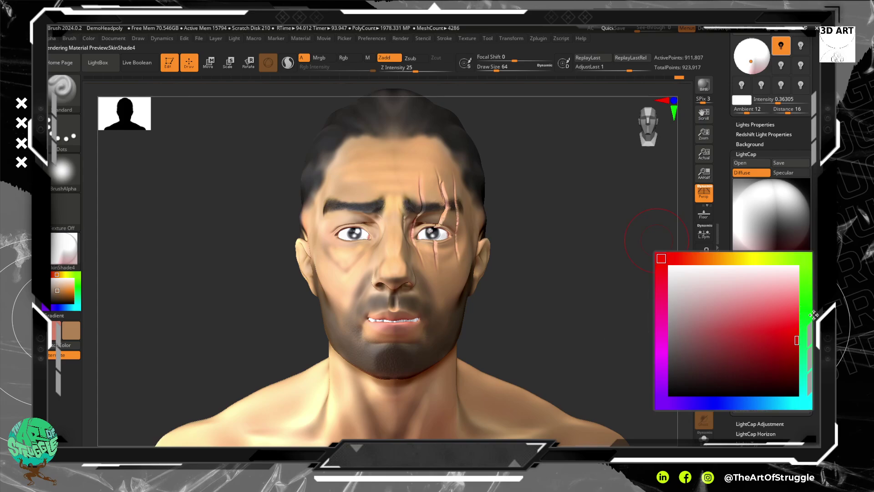
{"action": "left_click_drag", "start_coordinate": [766, 377], "coordinate": [765, 350]}
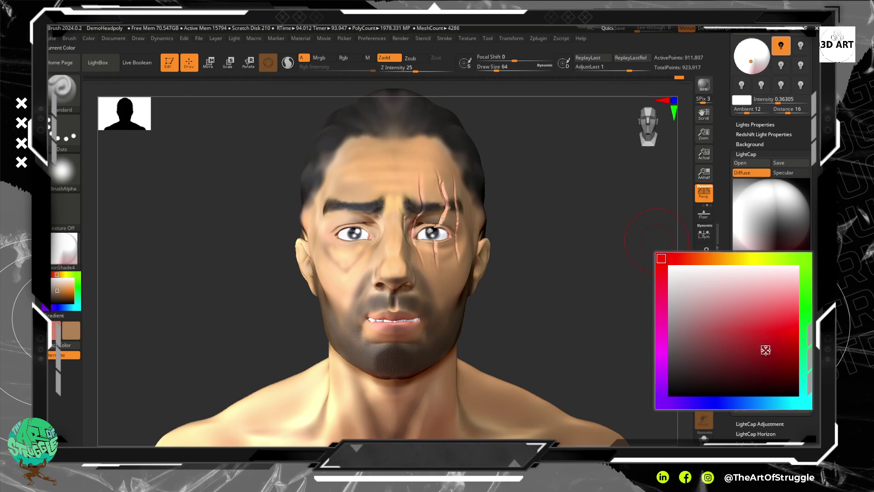
{"action": "left_click", "coordinate": [763, 401]}
{"action": "left_click", "coordinate": [777, 346]}
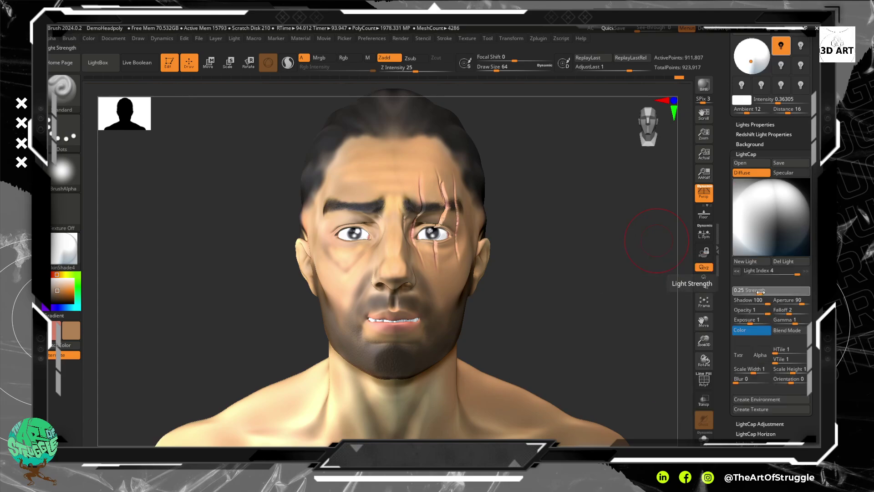
Step: Set the blue light's strength to about 1.19 and move it to the right side of the LightCap sphere
{"action": "left_click_drag", "start_coordinate": [760, 292], "coordinate": [771, 294]}
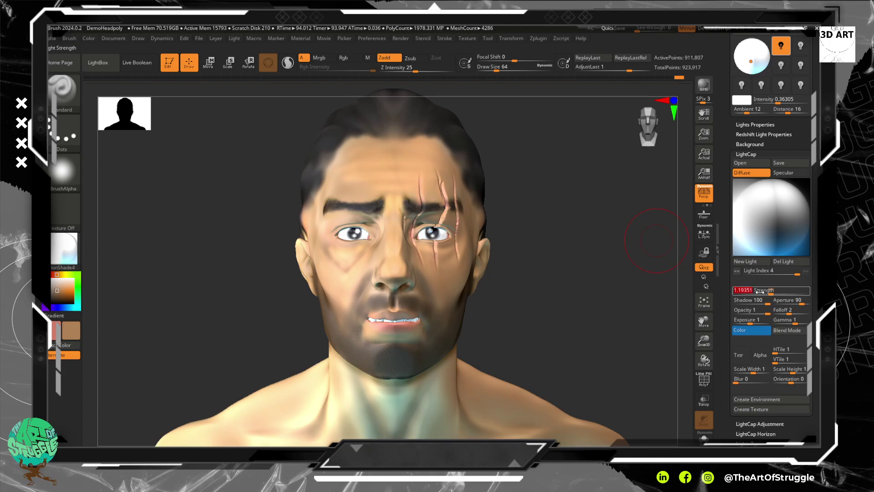
{"action": "mouse_move", "coordinate": [777, 234]}
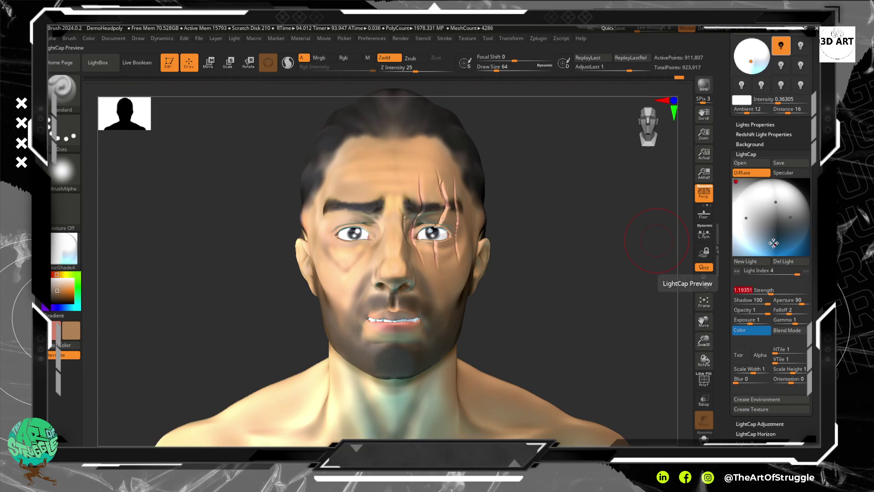
{"action": "mouse_move", "coordinate": [767, 228]}
{"action": "left_mouse_down"}
{"action": "mouse_move", "coordinate": [774, 247]}
{"action": "mouse_move", "coordinate": [789, 235]}
{"action": "mouse_move", "coordinate": [788, 221]}
{"action": "left_mouse_up"}
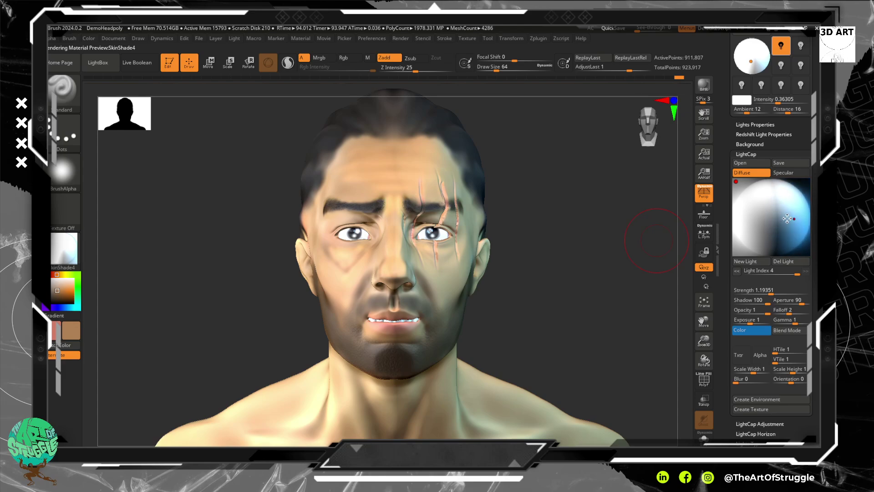
Step: Add a fifth LightCap light on the left side of the sphere, color it dark orange and set its strength to about 0.89
{"action": "left_click", "coordinate": [750, 262]}
{"action": "left_click_drag", "start_coordinate": [770, 216], "coordinate": [750, 221]}
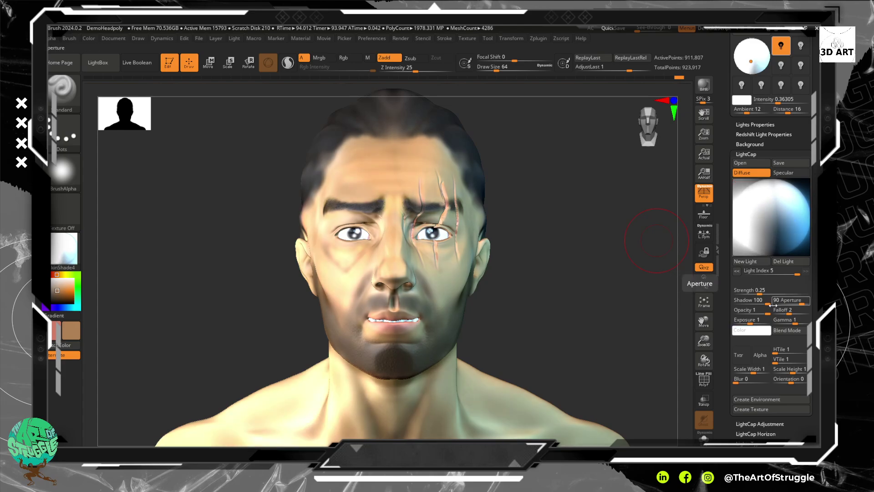
{"action": "left_click", "coordinate": [751, 330]}
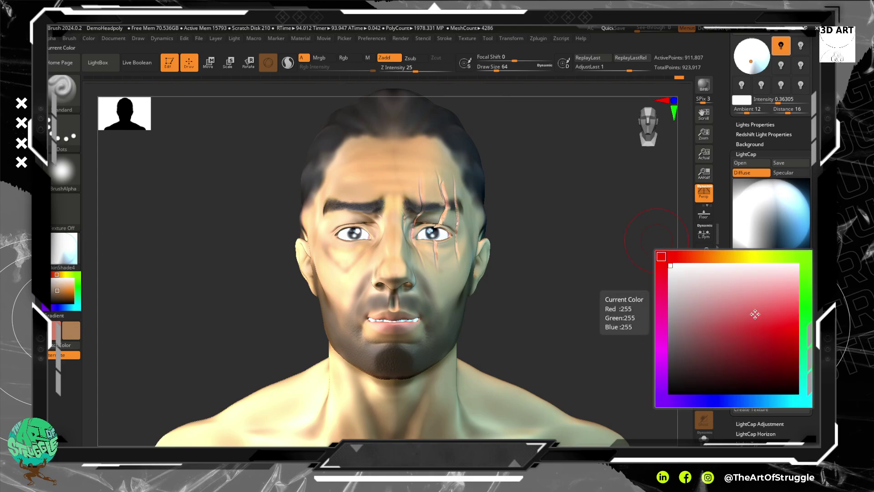
{"action": "left_click", "coordinate": [726, 256]}
{"action": "left_click", "coordinate": [783, 360]}
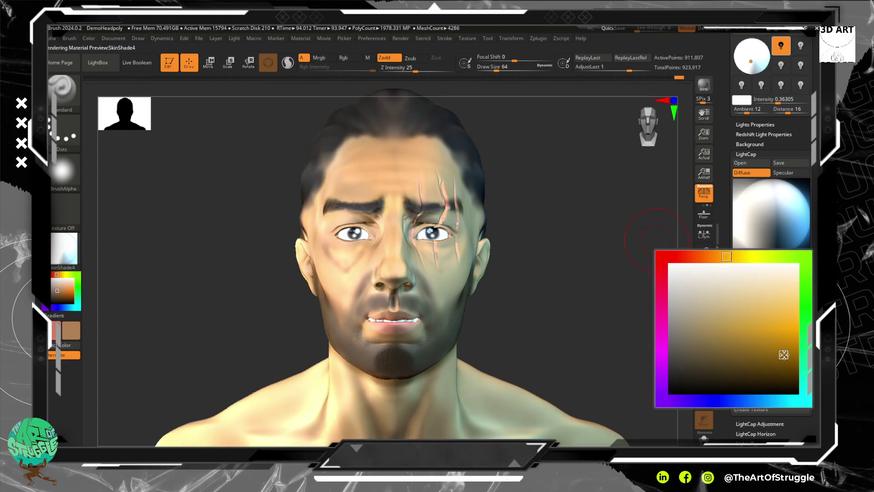
{"action": "left_click_drag", "start_coordinate": [780, 348], "coordinate": [769, 352]}
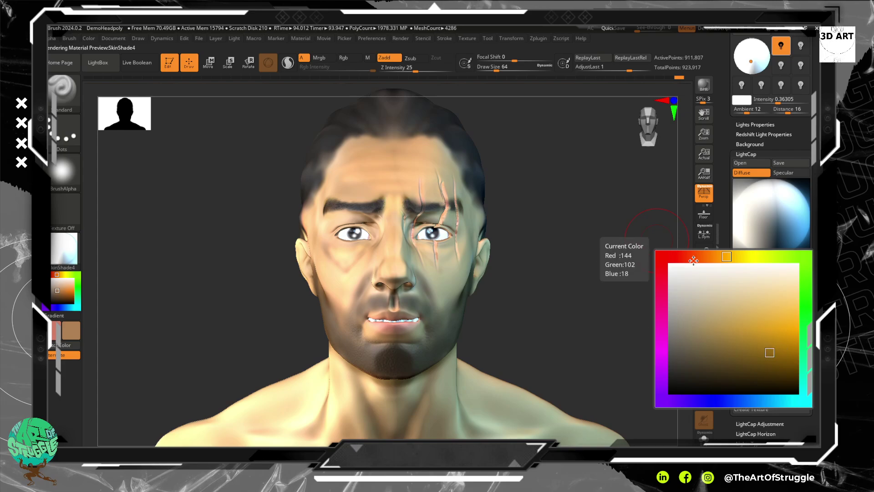
{"action": "left_click_drag", "start_coordinate": [694, 261], "coordinate": [703, 256]}
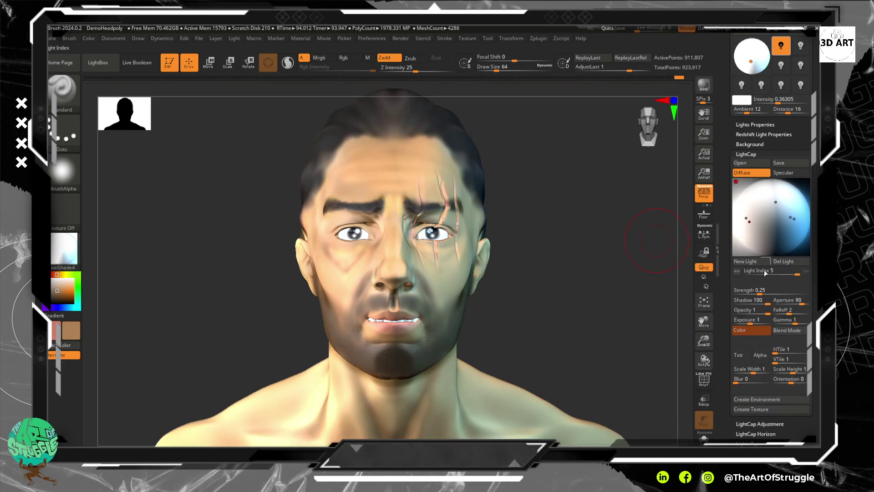
{"action": "left_click_drag", "start_coordinate": [760, 294], "coordinate": [768, 294]}
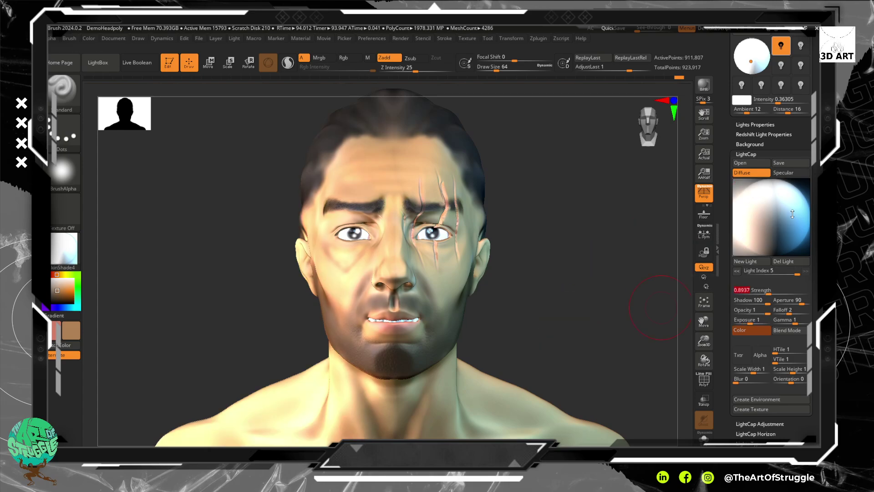
{"action": "left_click_drag", "start_coordinate": [749, 221], "coordinate": [756, 216]}
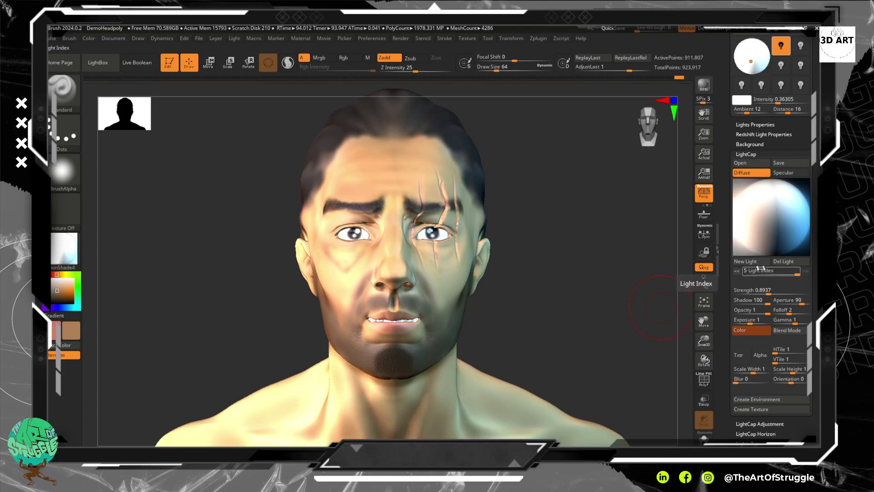
Step: Lower the strength of the third LightCap light to about 0.30 and of the first light to about 0.55
{"action": "left_click_drag", "start_coordinate": [790, 274], "coordinate": [771, 274]}
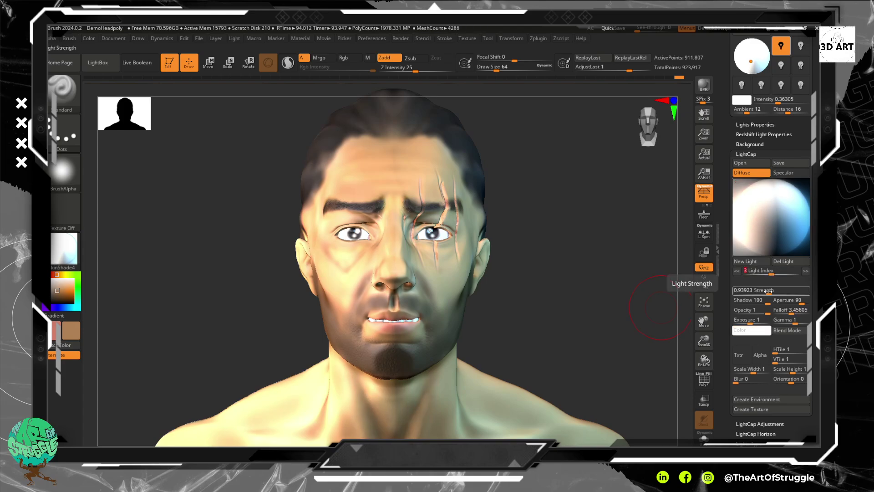
{"action": "left_click_drag", "start_coordinate": [769, 291], "coordinate": [761, 292]}
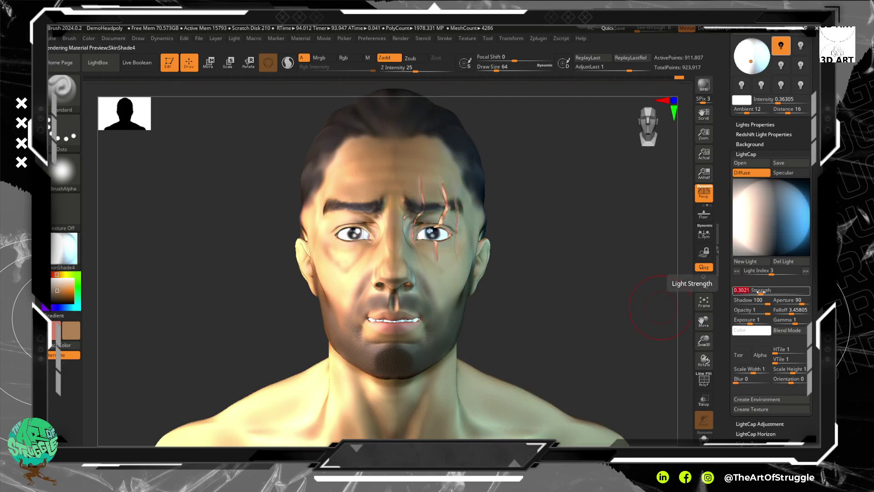
{"action": "left_click", "coordinate": [761, 275]}
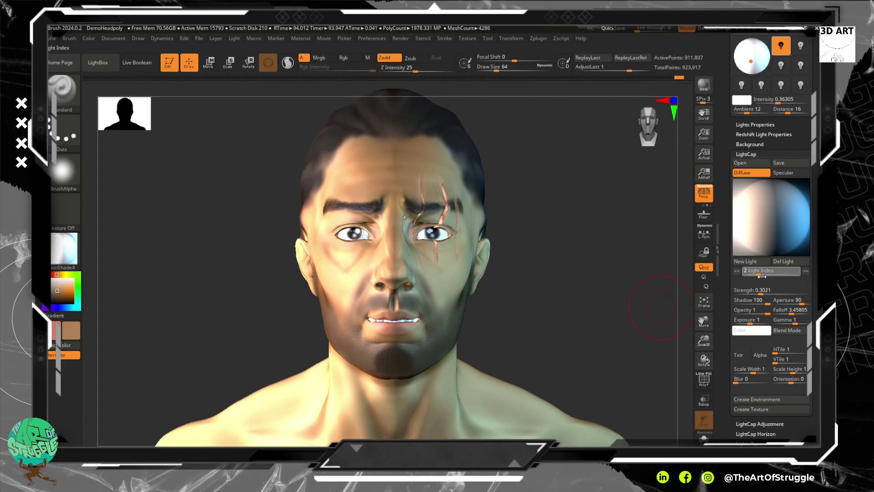
{"action": "left_click_drag", "start_coordinate": [762, 277], "coordinate": [765, 294]}
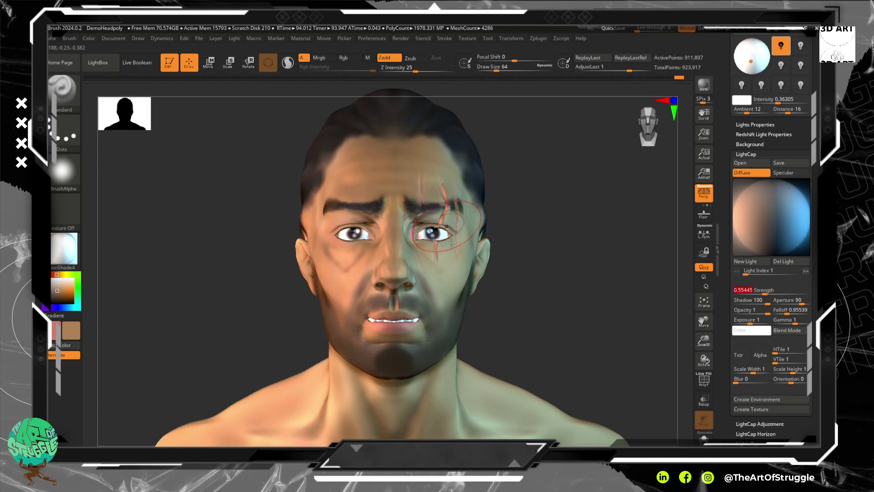
Step: With the head in profile, move the third LightCap light toward the sphere's centre and the blue fourth light to its left side
{"action": "left_click", "coordinate": [805, 273]}
{"action": "left_click", "coordinate": [805, 273]}
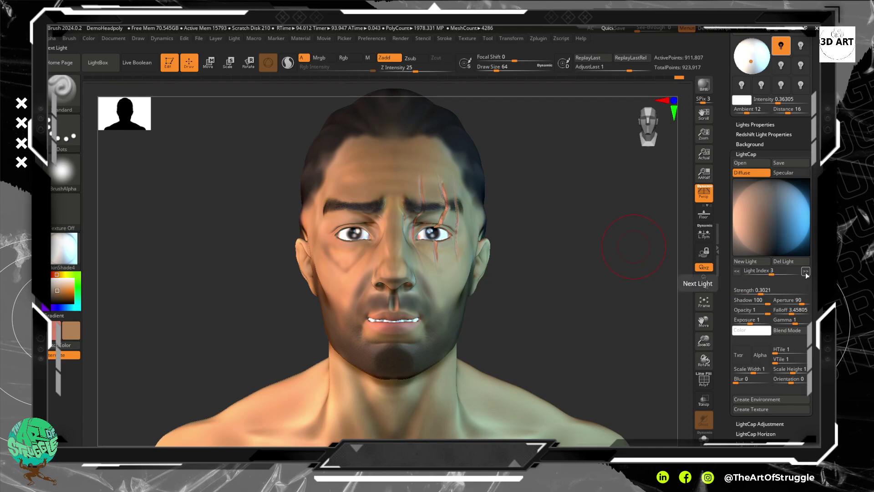
{"action": "left_click_drag", "start_coordinate": [534, 308], "coordinate": [519, 287]}
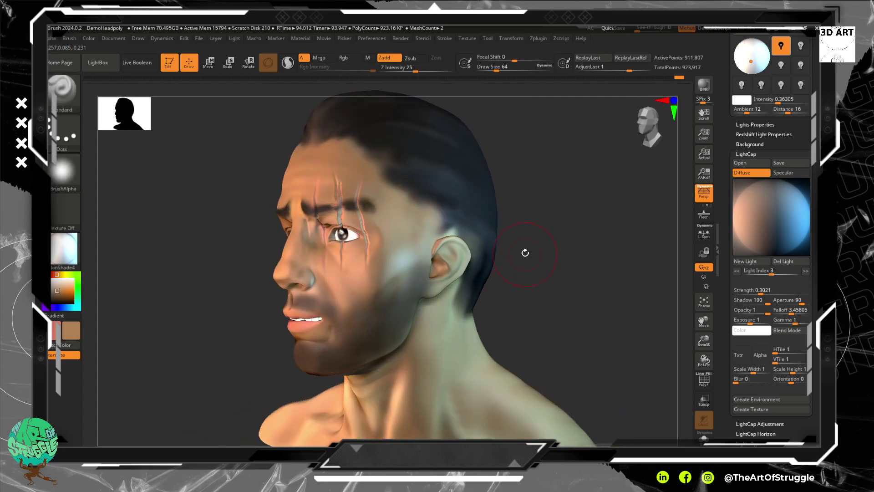
{"action": "left_click_drag", "start_coordinate": [525, 252], "coordinate": [592, 282]}
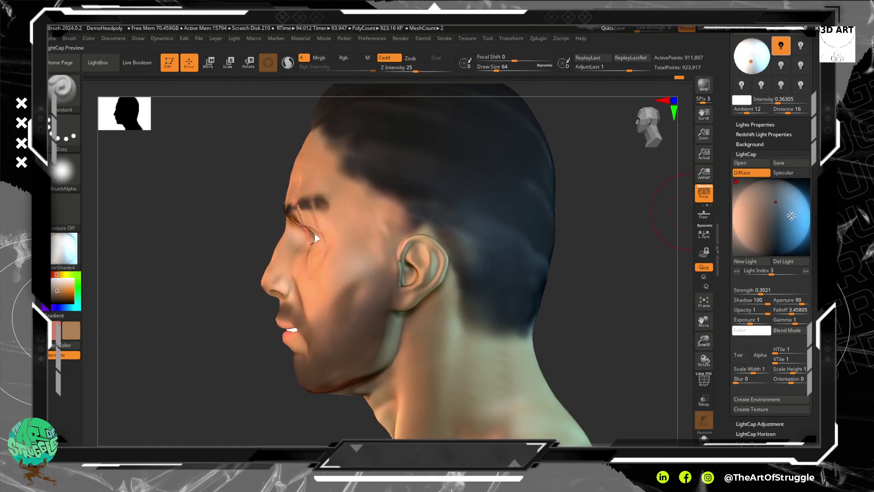
{"action": "mouse_move", "coordinate": [792, 216]}
{"action": "left_mouse_down"}
{"action": "mouse_move", "coordinate": [759, 221]}
{"action": "mouse_move", "coordinate": [768, 216]}
{"action": "left_mouse_up"}
{"action": "key", "text": "ctrl"}
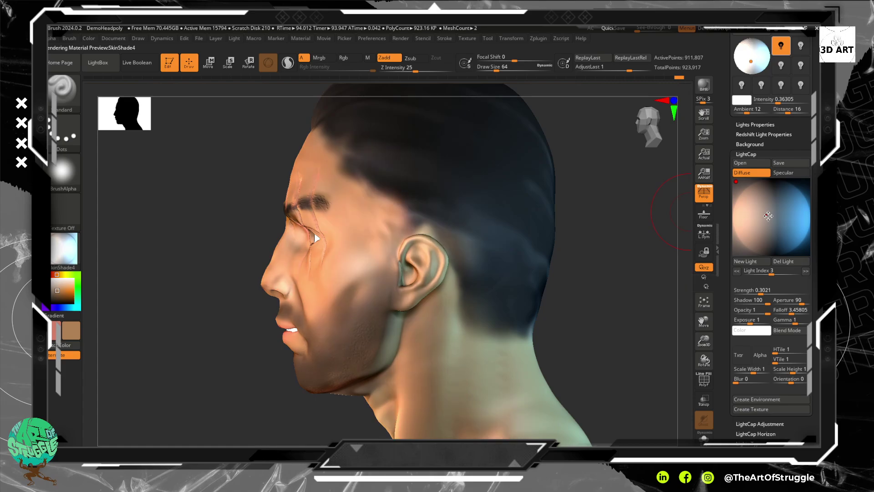
{"action": "left_click_drag", "start_coordinate": [770, 273], "coordinate": [784, 273]}
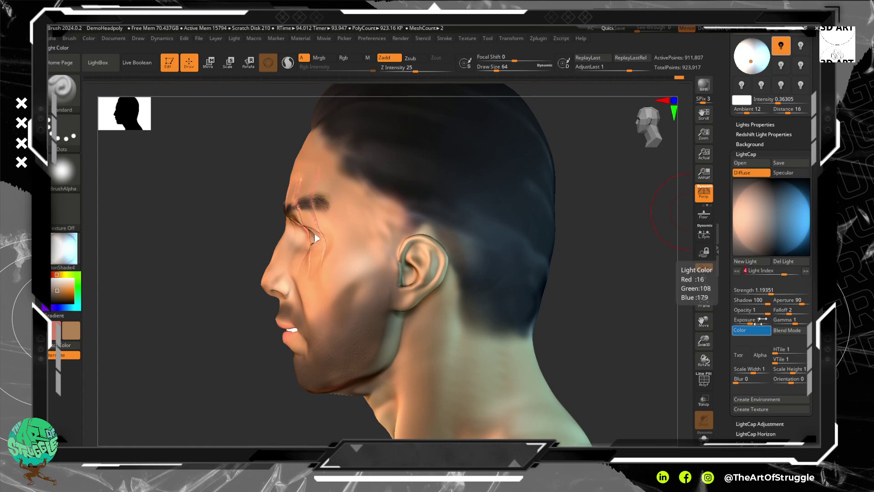
{"action": "left_click_drag", "start_coordinate": [793, 220], "coordinate": [755, 221]}
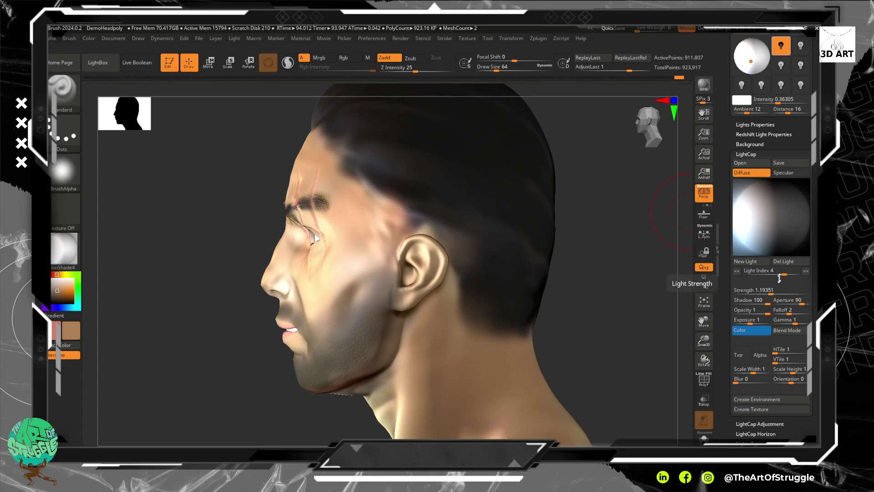
Step: Delete all the LightCap lights and return the head to a straight front view
{"action": "left_click", "coordinate": [792, 261]}
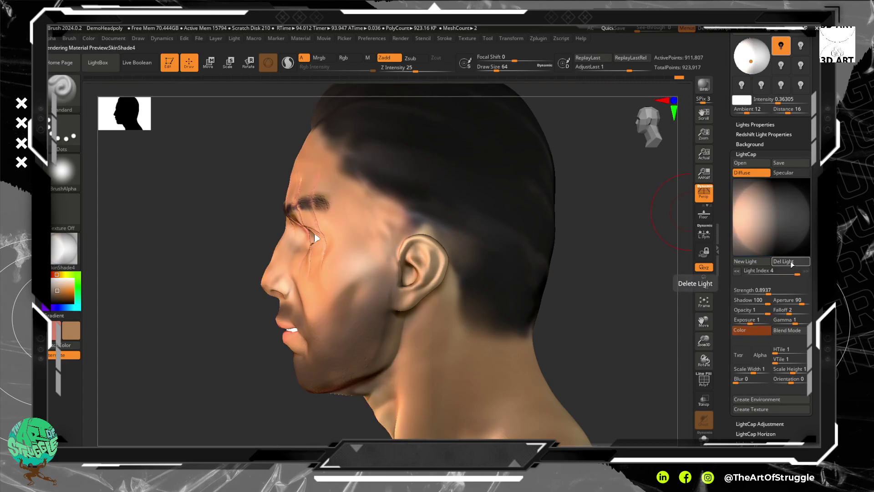
{"action": "left_click", "coordinate": [791, 261]}
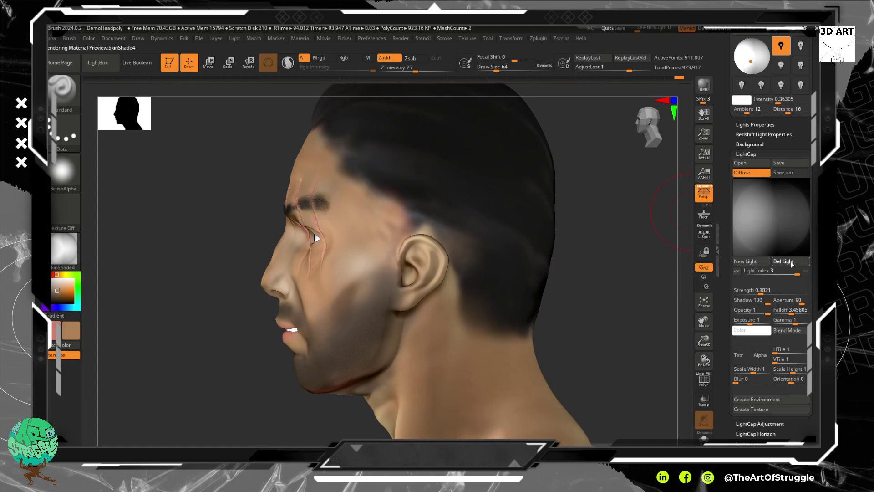
{"action": "left_click", "coordinate": [791, 262]}
{"action": "left_click", "coordinate": [791, 261]}
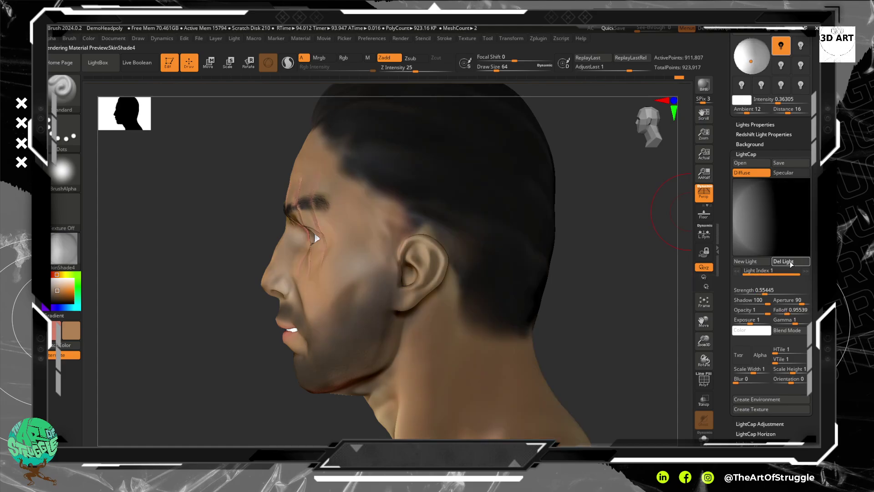
{"action": "left_click", "coordinate": [791, 263]}
{"action": "left_click_drag", "start_coordinate": [576, 293], "coordinate": [613, 292], "text": "shift"}
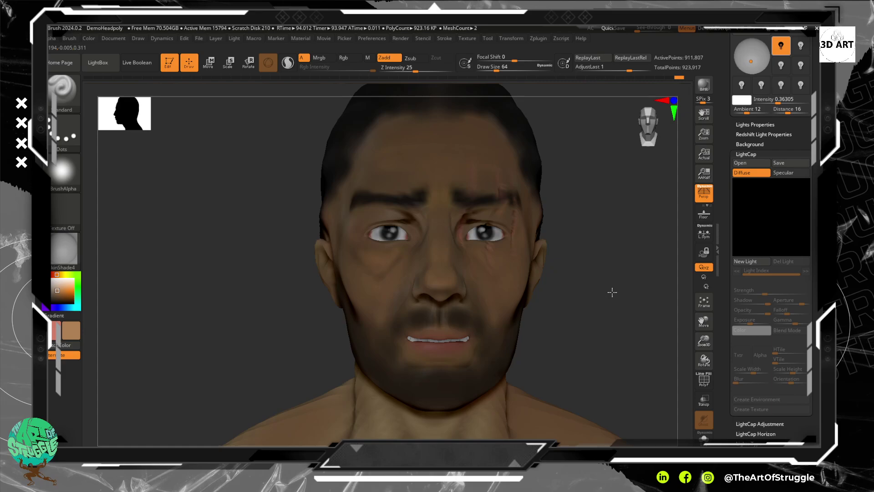
Step: Move the first scene light to the right side of the preview sphere and change its color to red
{"action": "left_click_drag", "start_coordinate": [810, 128], "coordinate": [807, 212]}
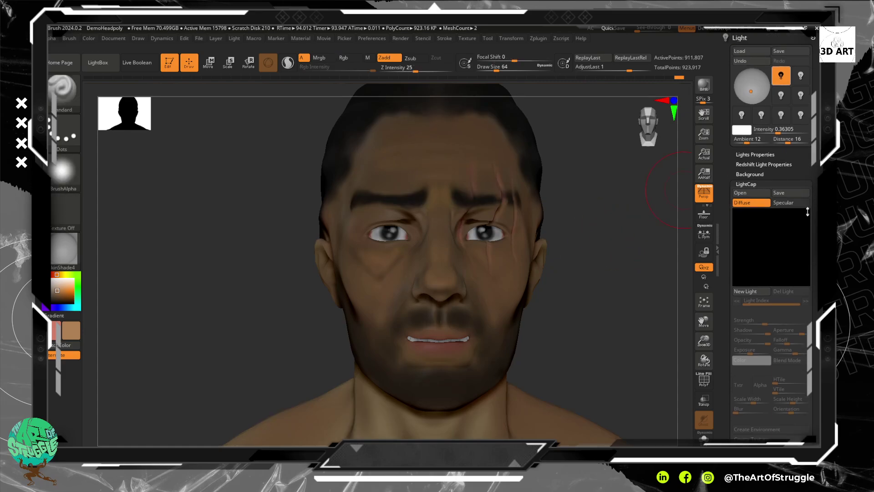
{"action": "left_click", "coordinate": [781, 76]}
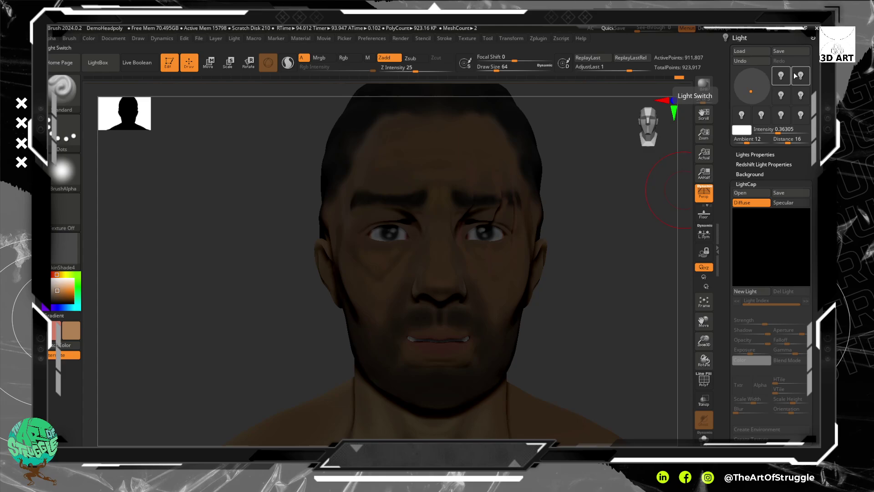
{"action": "left_click", "coordinate": [780, 75]}
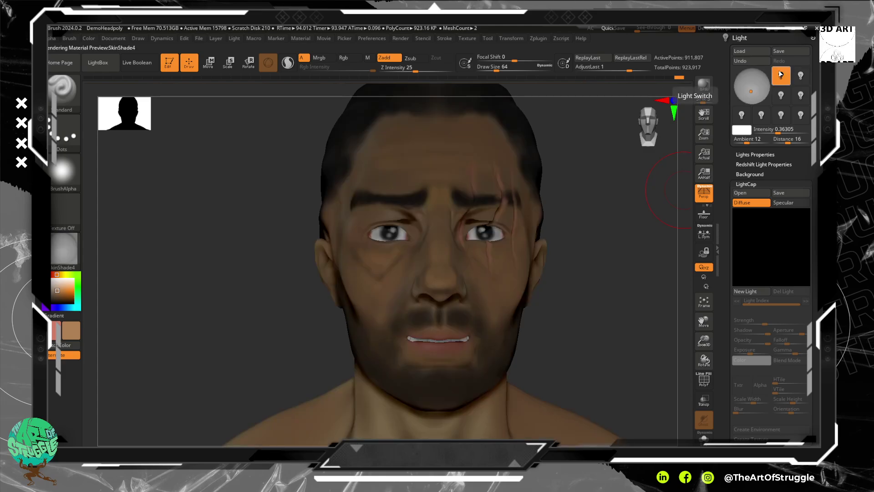
{"action": "left_click_drag", "start_coordinate": [750, 89], "coordinate": [767, 86]}
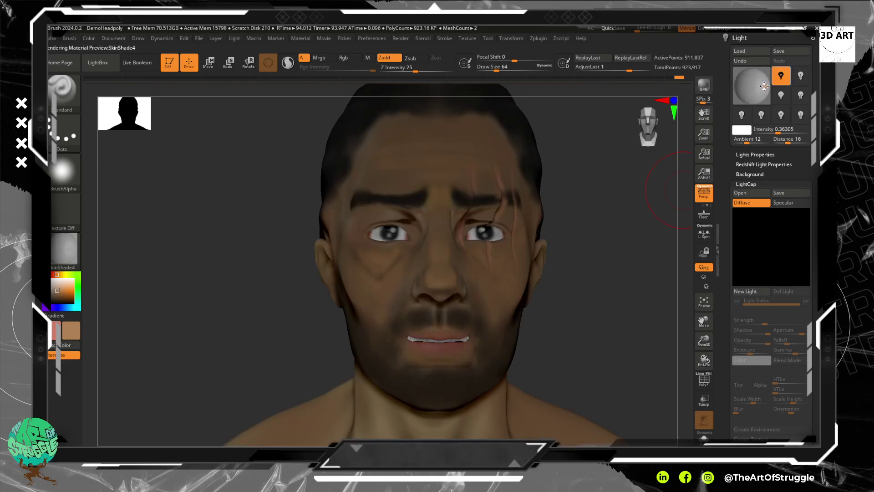
{"action": "left_click", "coordinate": [740, 130]}
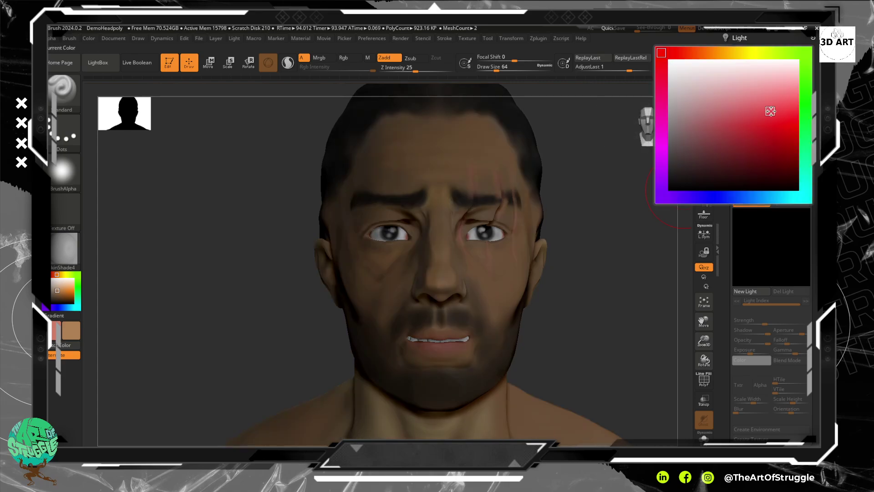
{"action": "left_click", "coordinate": [785, 117]}
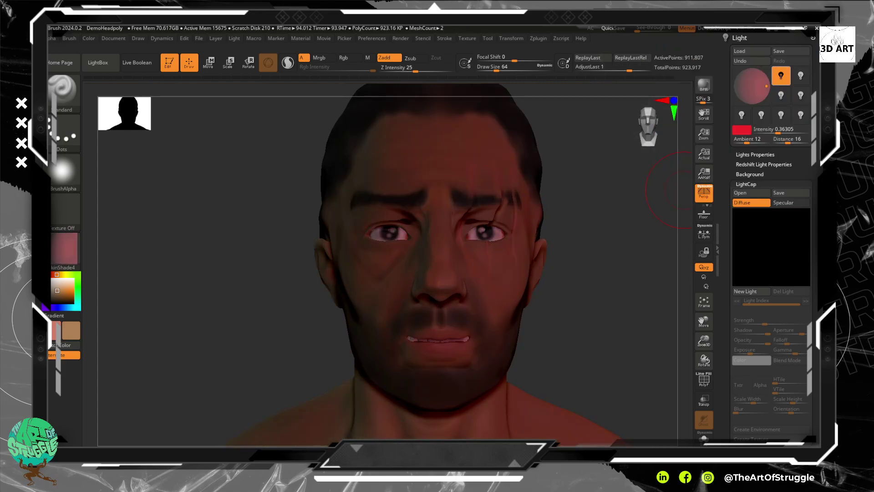
Step: Raise the red scene light's intensity to about 0.80 and the global light distance to 38
{"action": "left_click", "coordinate": [767, 130]}
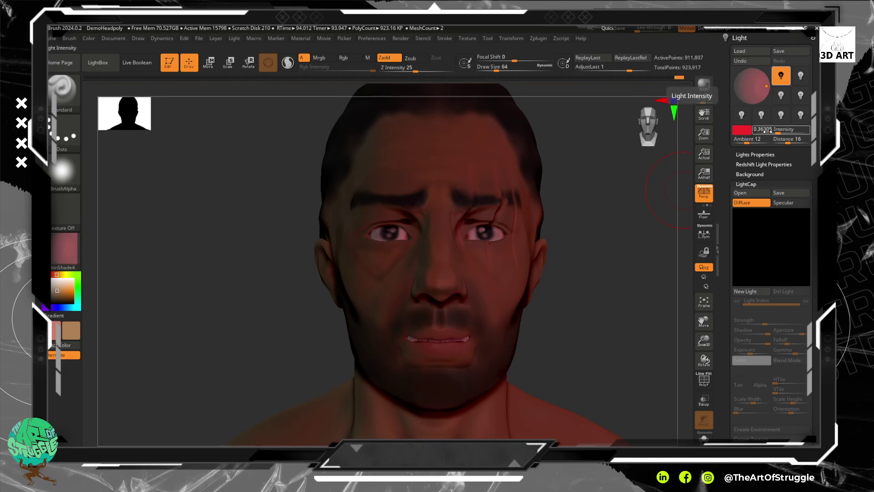
{"action": "left_click", "coordinate": [782, 132]}
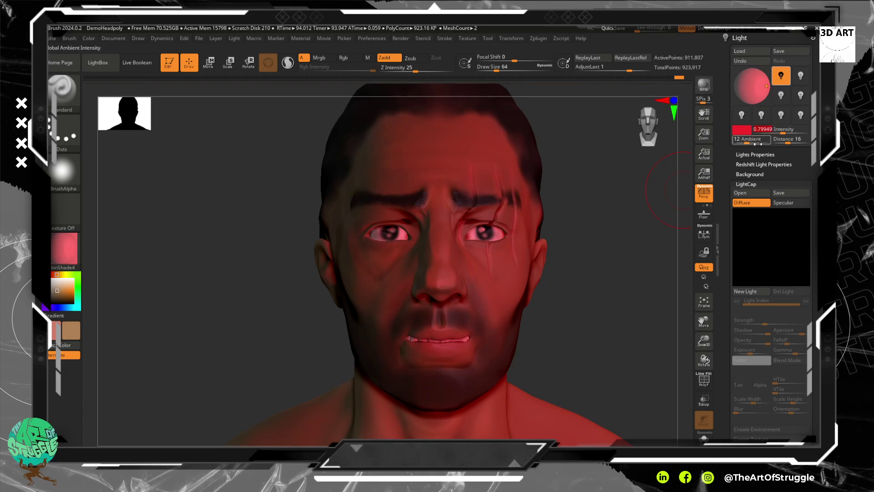
{"action": "left_click", "coordinate": [784, 141]}
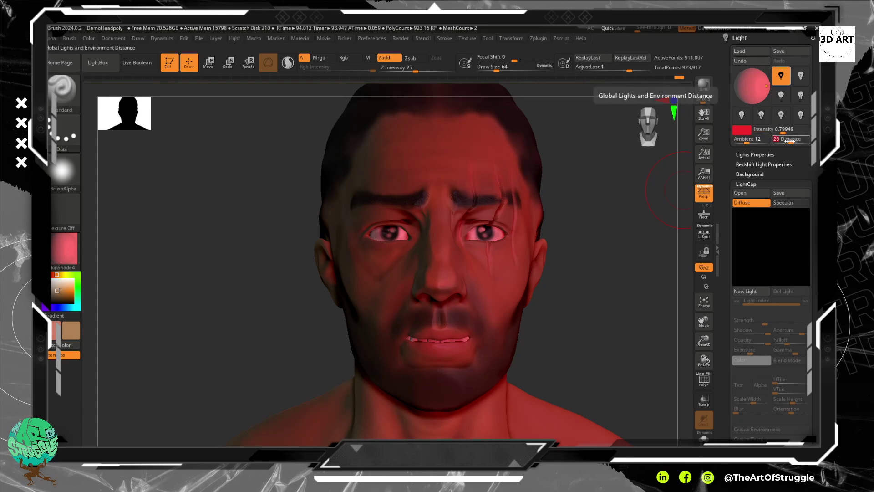
{"action": "left_click", "coordinate": [784, 142]}
{"action": "left_click", "coordinate": [794, 142]}
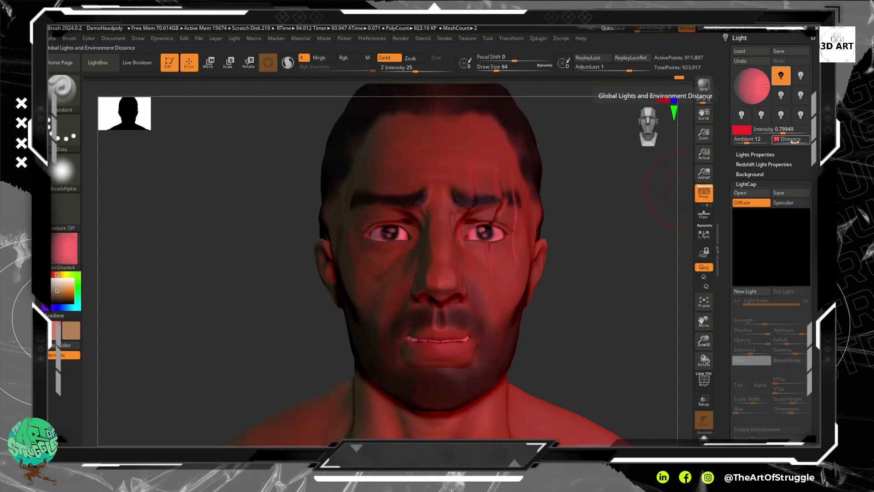
Step: Place the red light at the right edge of the preview sphere so it lights only one side of the face
{"action": "left_click_drag", "start_coordinate": [764, 84], "coordinate": [770, 90]}
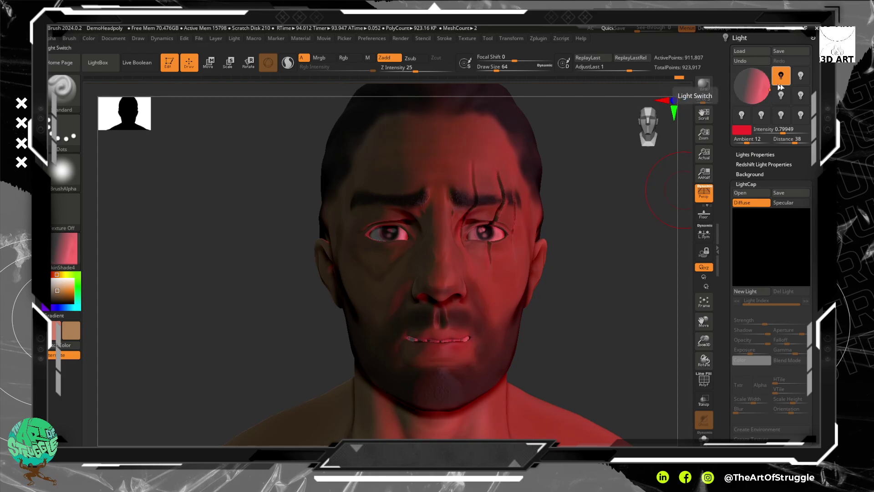
{"action": "left_click", "coordinate": [769, 89]}
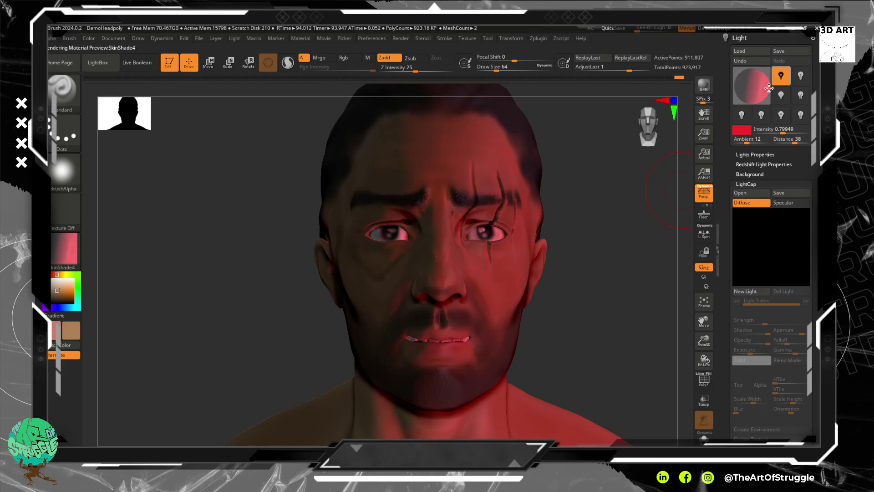
{"action": "left_click_drag", "start_coordinate": [769, 84], "coordinate": [769, 89]}
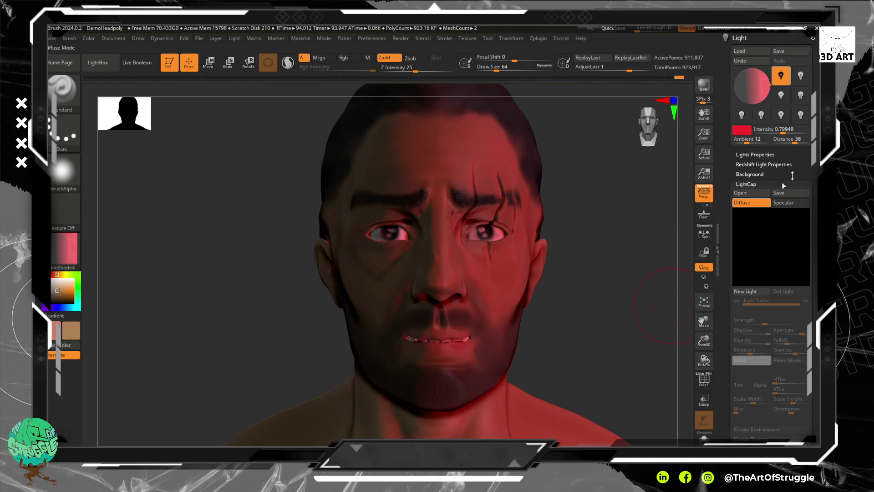
Step: Place the second scene light at the left edge of the preview sphere and change its color to bright blue
{"action": "left_click", "coordinate": [801, 76]}
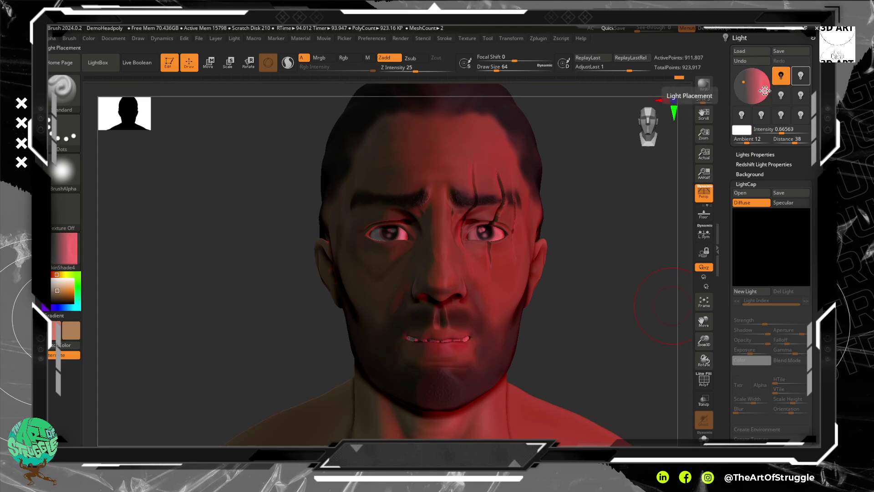
{"action": "left_click_drag", "start_coordinate": [743, 80], "coordinate": [742, 85]}
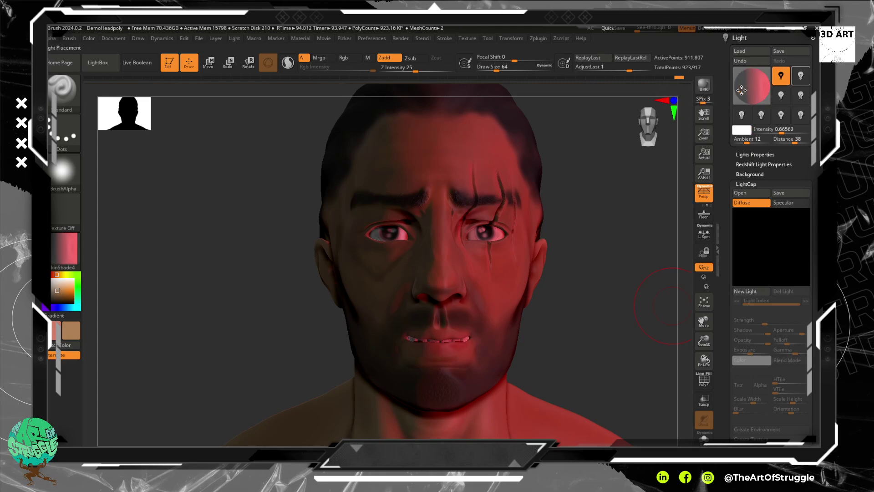
{"action": "left_click", "coordinate": [743, 133]}
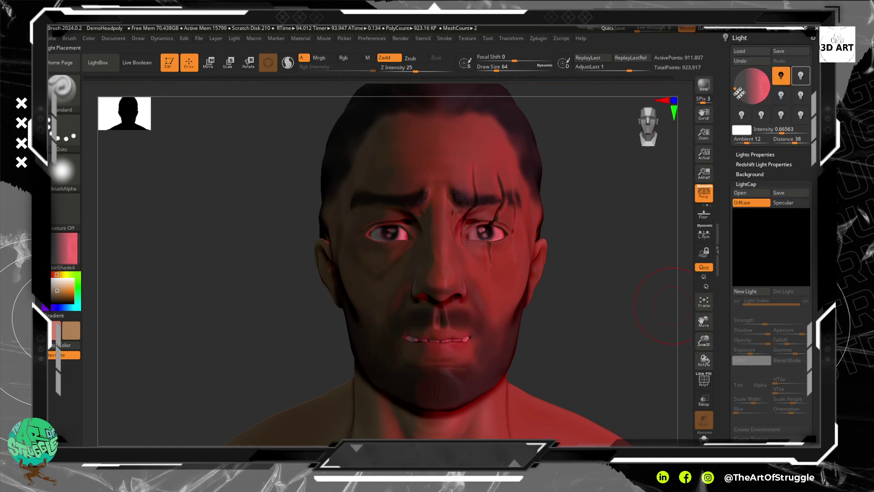
{"action": "left_click", "coordinate": [741, 130]}
{"action": "left_click", "coordinate": [763, 201]}
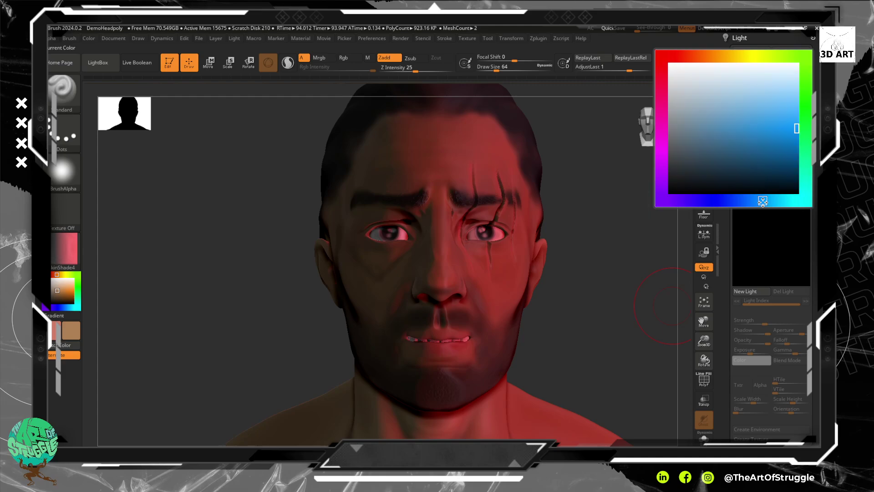
{"action": "left_click", "coordinate": [787, 129]}
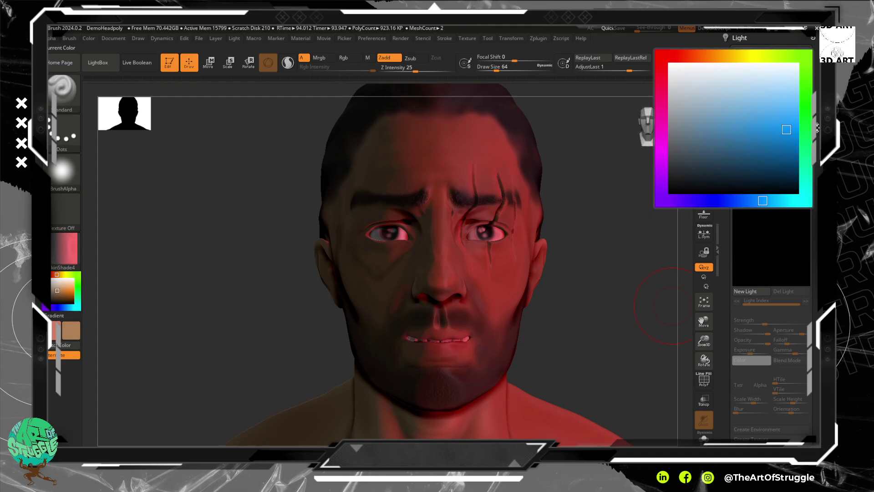
{"action": "left_click", "coordinate": [786, 128]}
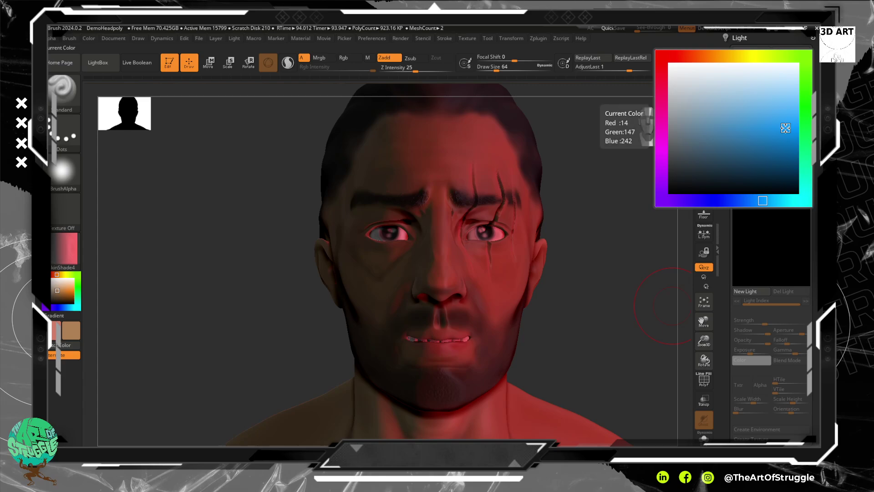
{"action": "left_click", "coordinate": [759, 201]}
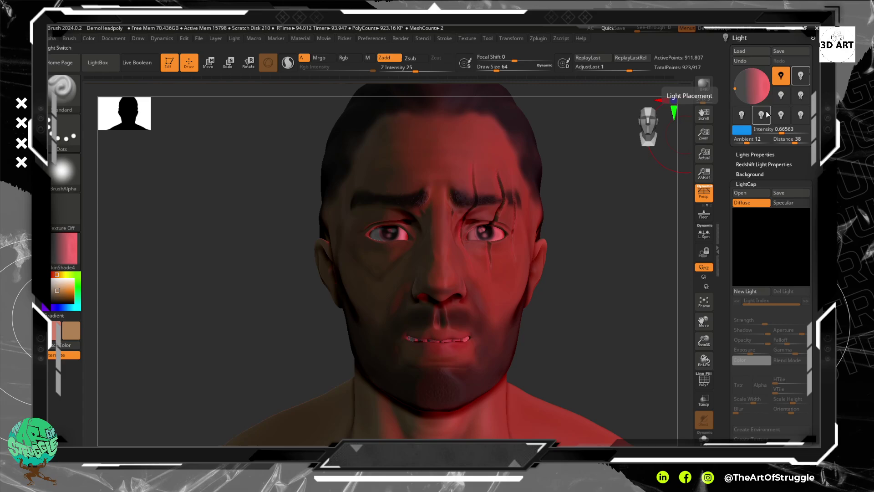
Step: Raise the blue light's intensity to about 1.07 and switch it on
{"action": "left_click", "coordinate": [766, 129]}
{"action": "left_click_drag", "start_coordinate": [779, 132], "coordinate": [785, 132]}
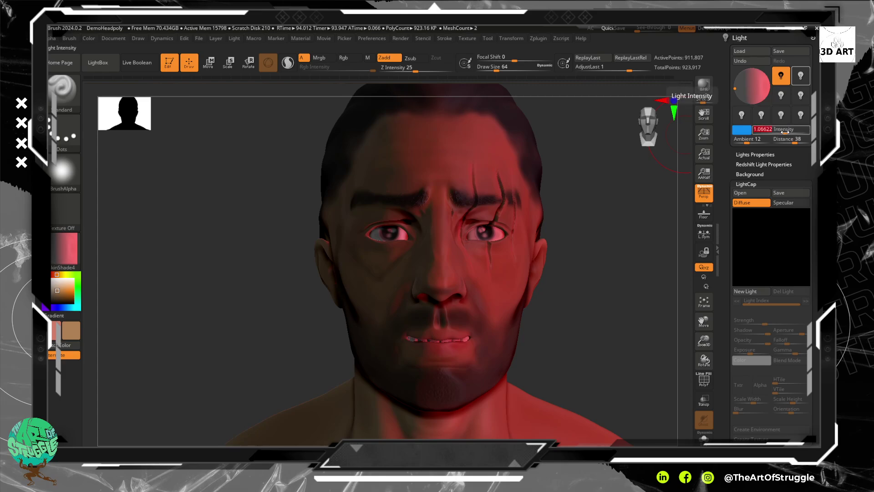
{"action": "left_click", "coordinate": [800, 76]}
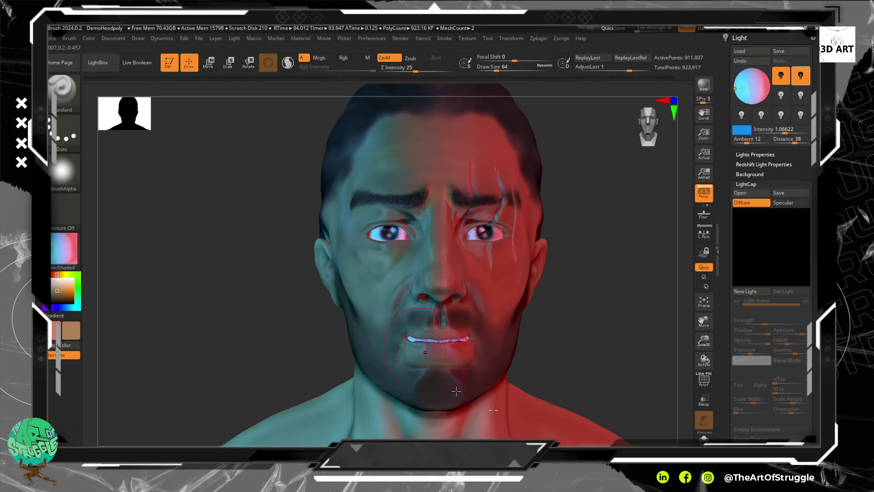
Step: Switch on the third scene light and place it at the center of the preview sphere
{"action": "left_click", "coordinate": [781, 96]}
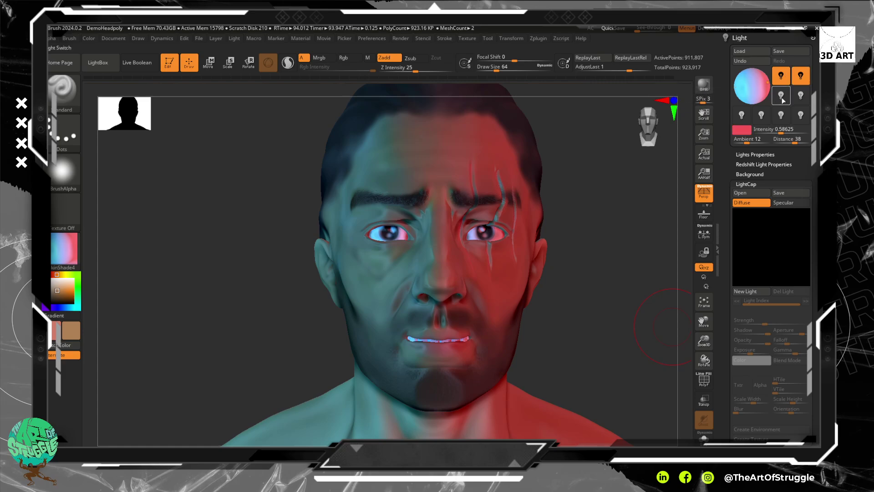
{"action": "left_click", "coordinate": [782, 95]}
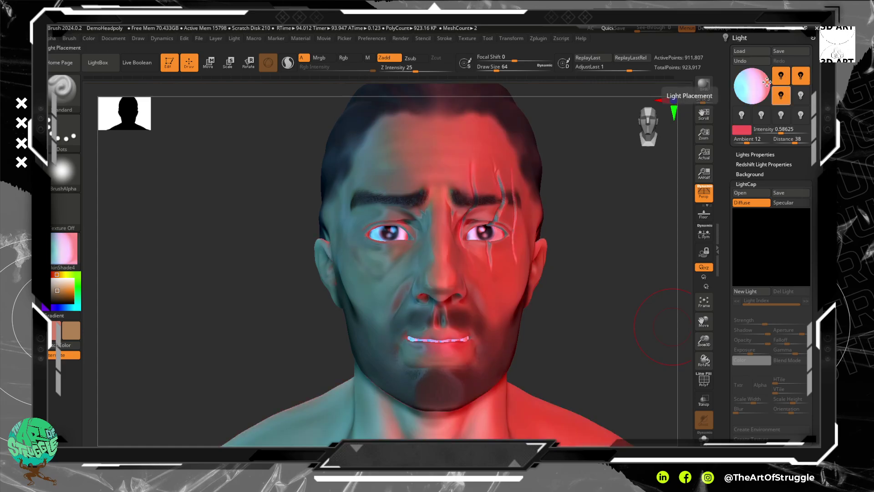
{"action": "left_click_drag", "start_coordinate": [767, 82], "coordinate": [752, 86]}
{"action": "left_click", "coordinate": [754, 86]}
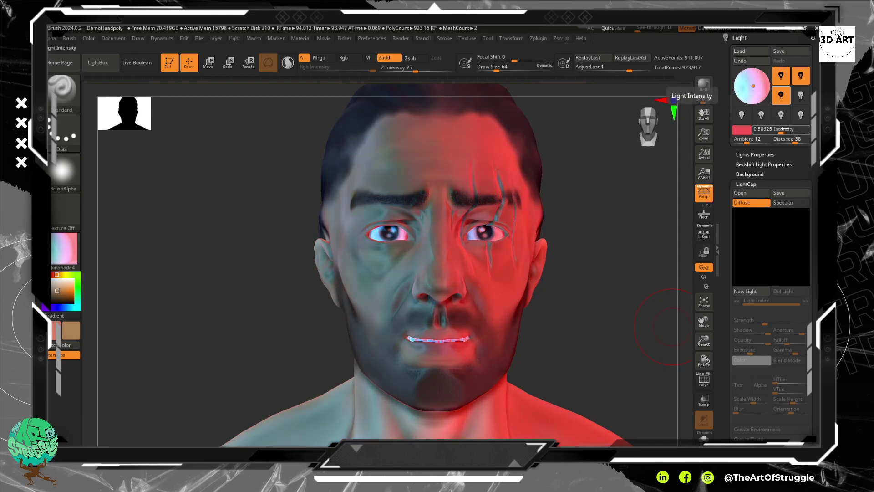
{"action": "left_click", "coordinate": [782, 96]}
{"action": "left_click", "coordinate": [781, 95]}
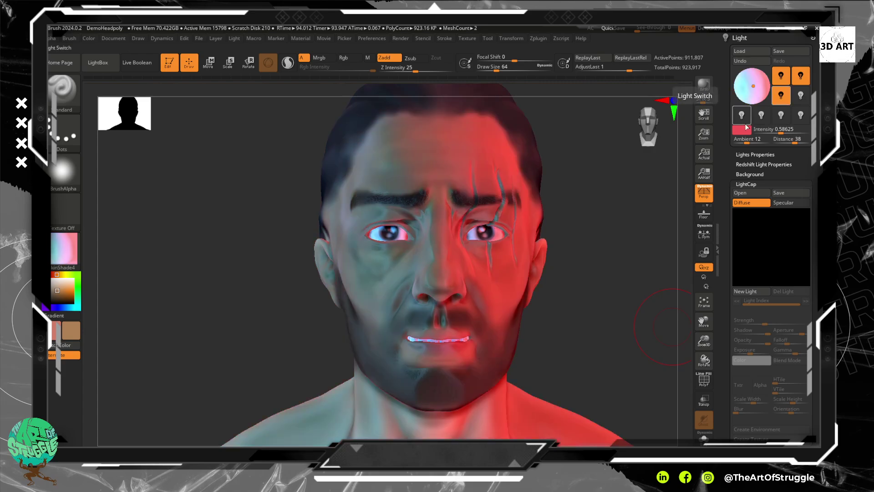
Step: Change the third scene light's color to near-white and lower its intensity to about 0.29
{"action": "left_click", "coordinate": [741, 130]}
{"action": "left_click", "coordinate": [669, 168]}
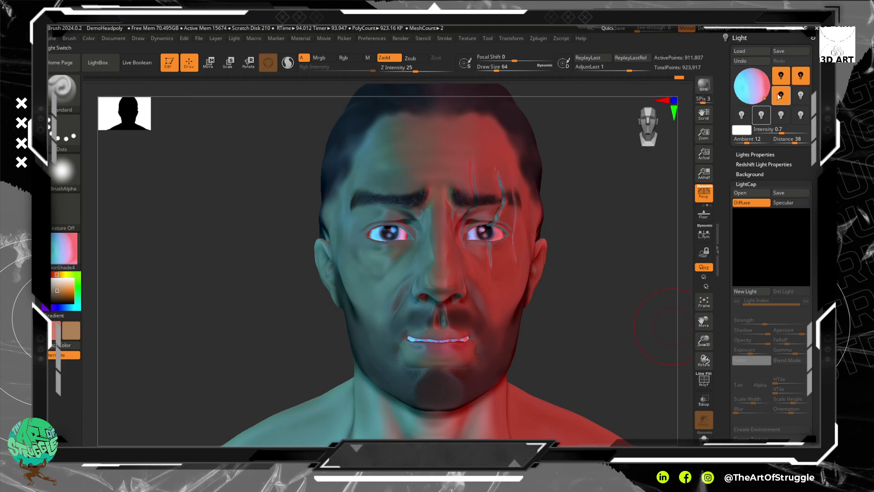
{"action": "left_click", "coordinate": [741, 130]}
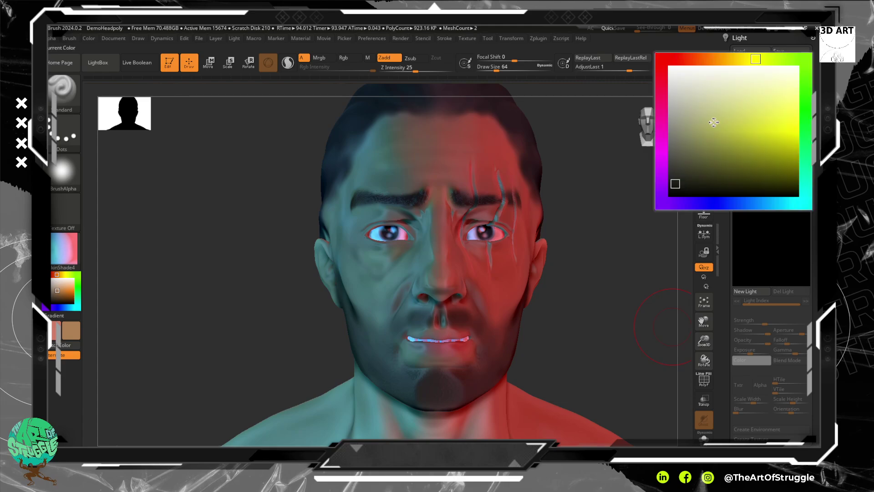
{"action": "left_click", "coordinate": [678, 75]}
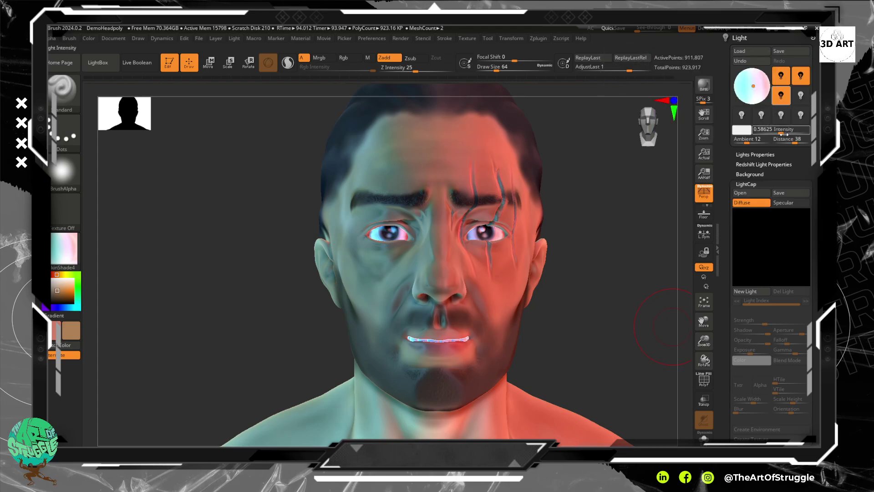
{"action": "left_click_drag", "start_coordinate": [782, 132], "coordinate": [777, 134]}
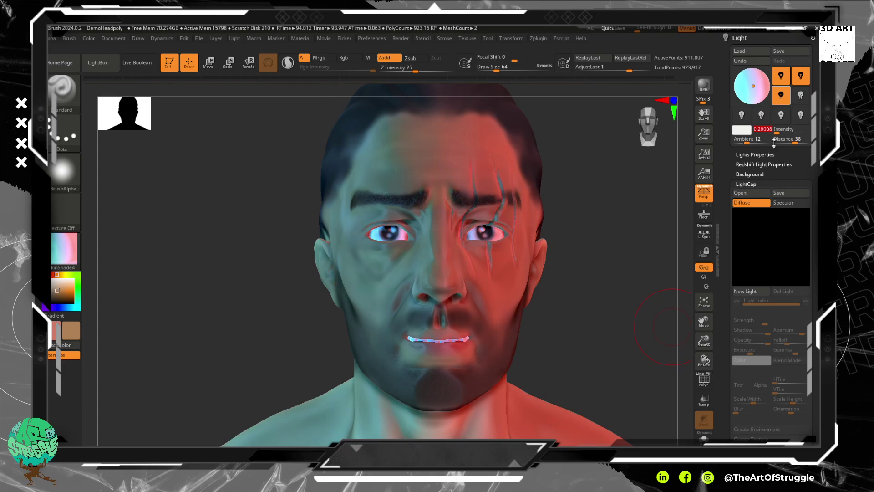
Step: Switch on the fourth scene light, color it white and place it near the bottom of the preview sphere
{"action": "left_click", "coordinate": [800, 96]}
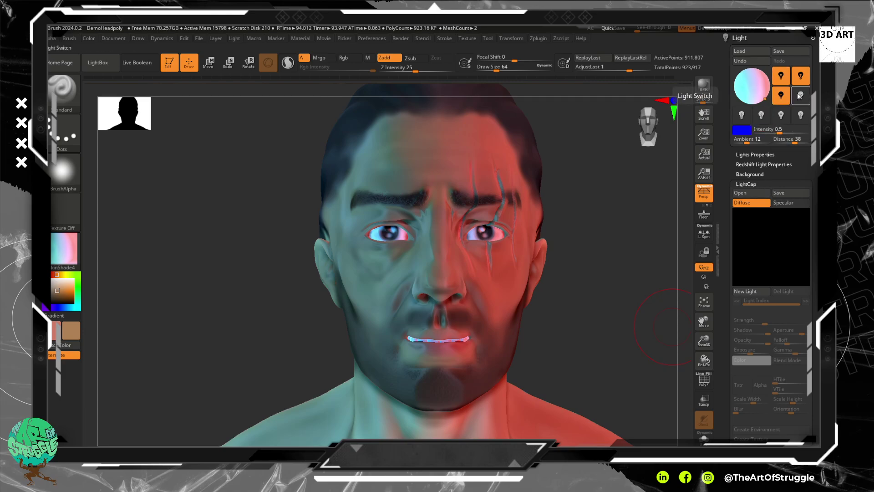
{"action": "left_click", "coordinate": [741, 130]}
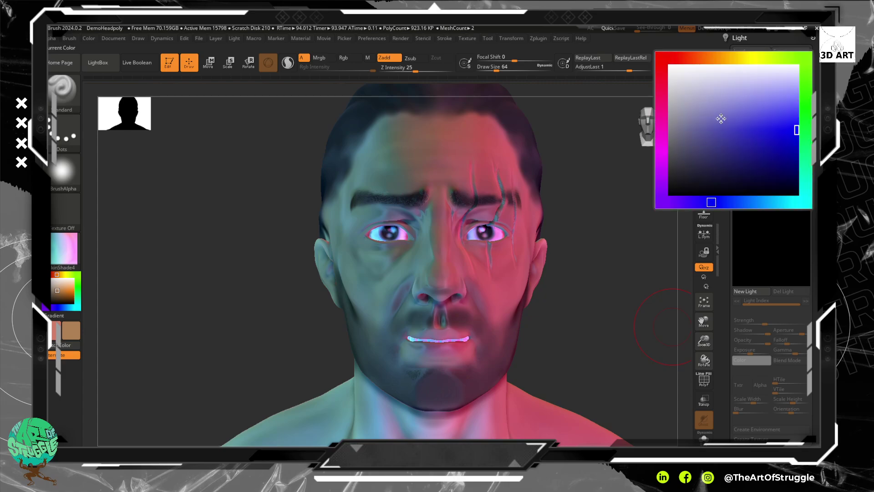
{"action": "left_click", "coordinate": [673, 69]}
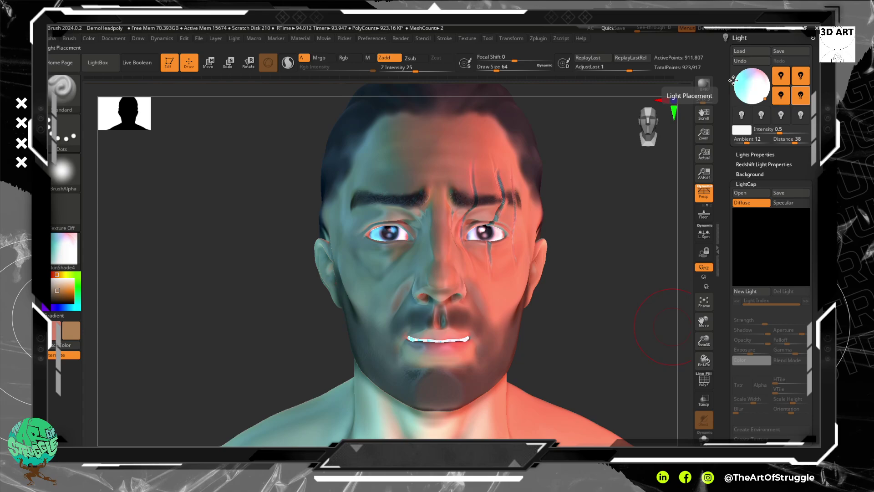
{"action": "mouse_move", "coordinate": [768, 98]}
{"action": "left_mouse_down"}
{"action": "mouse_move", "coordinate": [761, 83]}
{"action": "mouse_move", "coordinate": [755, 105]}
{"action": "left_mouse_up"}
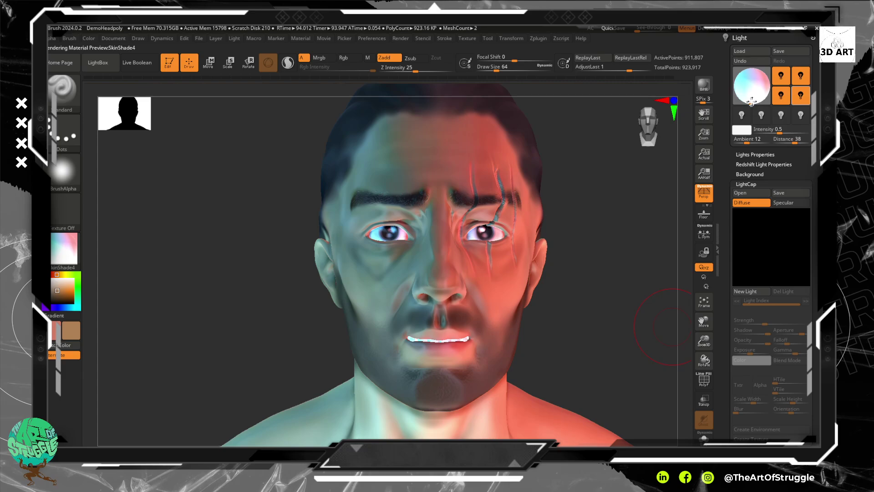
Step: Switch off the first three scene lights and raise the fourth light's intensity to about 1.13
{"action": "left_click", "coordinate": [781, 76]}
{"action": "left_click", "coordinate": [780, 75]}
{"action": "left_click", "coordinate": [801, 75]}
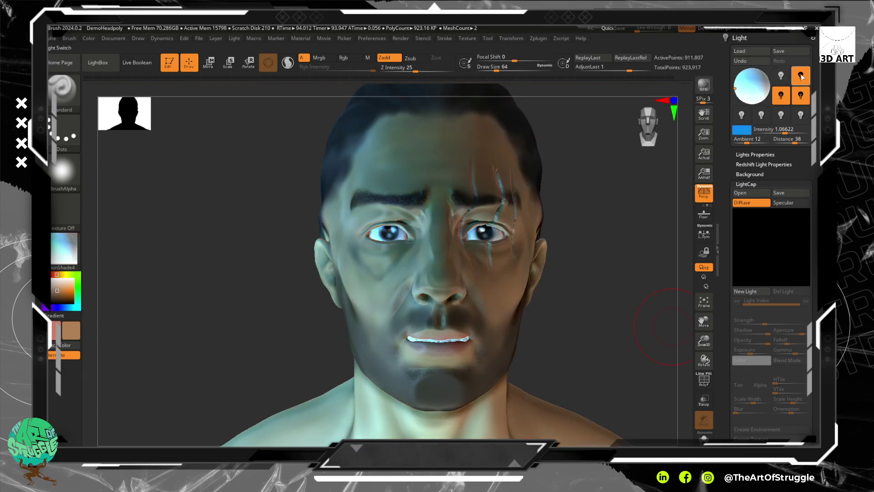
{"action": "left_click", "coordinate": [801, 75]}
{"action": "left_click", "coordinate": [801, 75]}
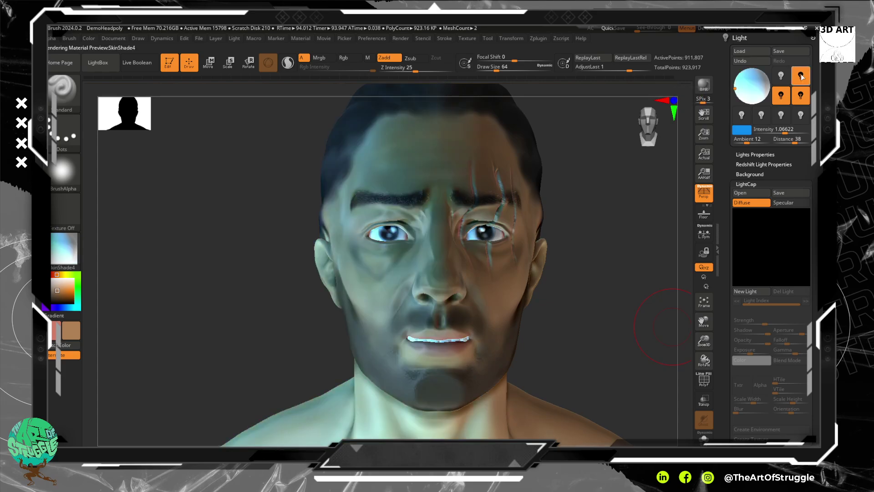
{"action": "left_click", "coordinate": [801, 75]}
{"action": "left_click", "coordinate": [781, 95]}
{"action": "left_click", "coordinate": [781, 95]}
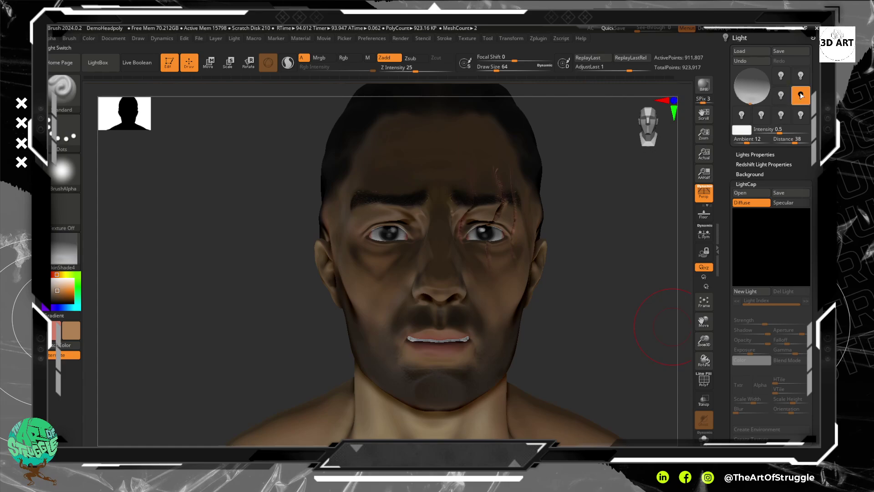
{"action": "left_click", "coordinate": [797, 96]}
{"action": "left_click_drag", "start_coordinate": [752, 102], "coordinate": [754, 103]}
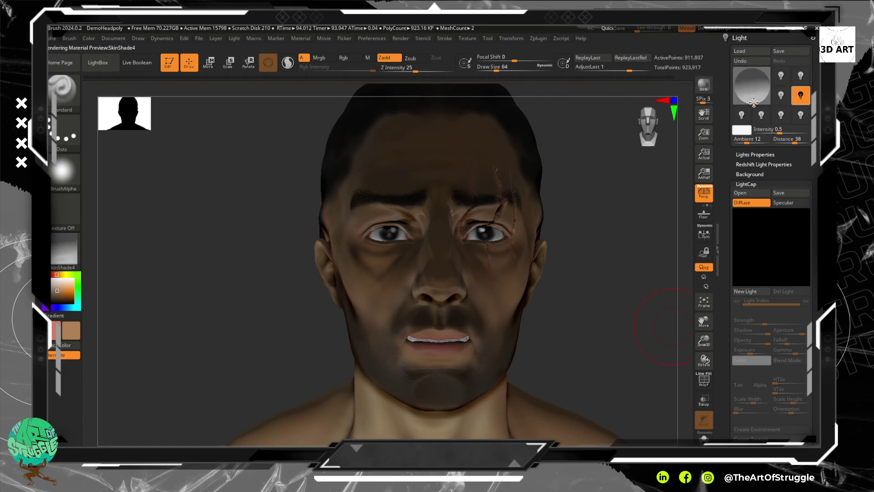
{"action": "left_click_drag", "start_coordinate": [779, 131], "coordinate": [785, 130]}
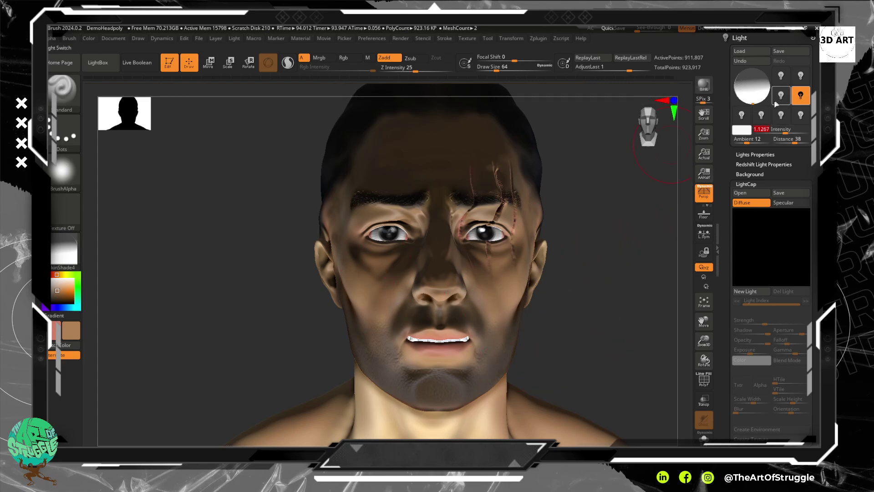
Step: Try the white light near the top of the preview sphere, and return it to the bottom to light the face from below
{"action": "left_click_drag", "start_coordinate": [747, 102], "coordinate": [754, 76]}
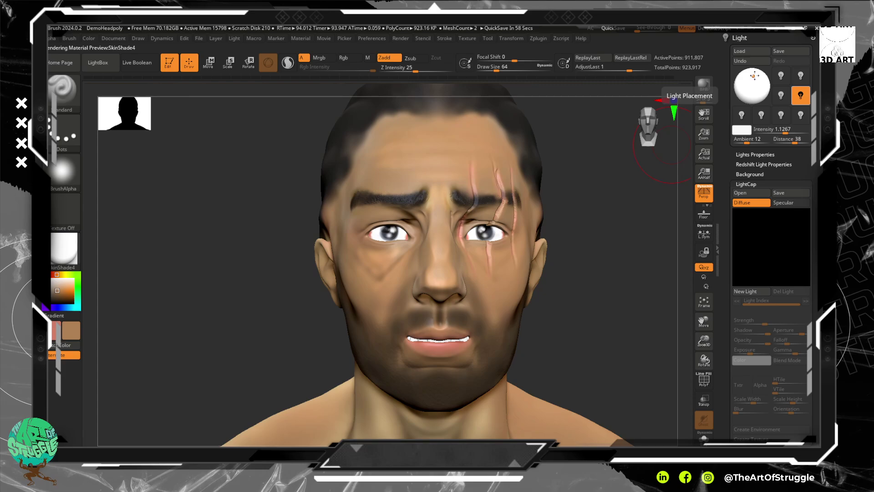
{"action": "mouse_move", "coordinate": [754, 77]}
{"action": "left_mouse_down"}
{"action": "mouse_move", "coordinate": [753, 103]}
{"action": "mouse_move", "coordinate": [752, 76]}
{"action": "left_mouse_up"}
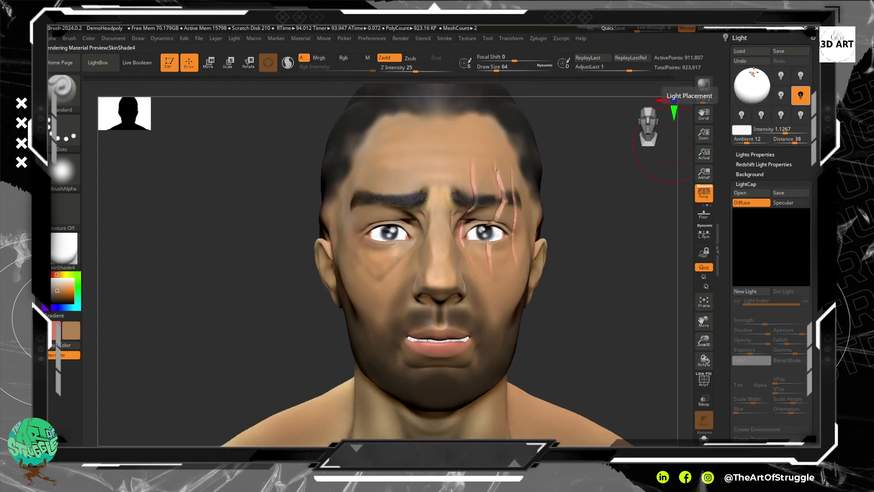
{"action": "left_click_drag", "start_coordinate": [752, 73], "coordinate": [753, 101]}
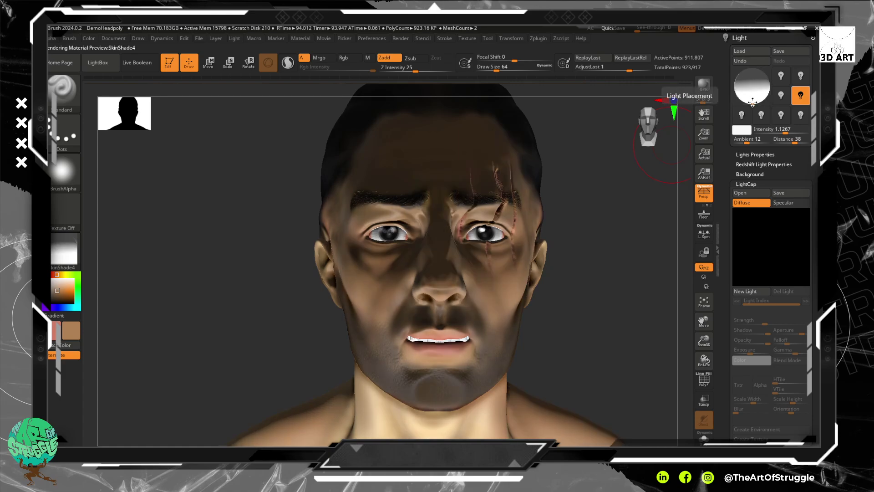